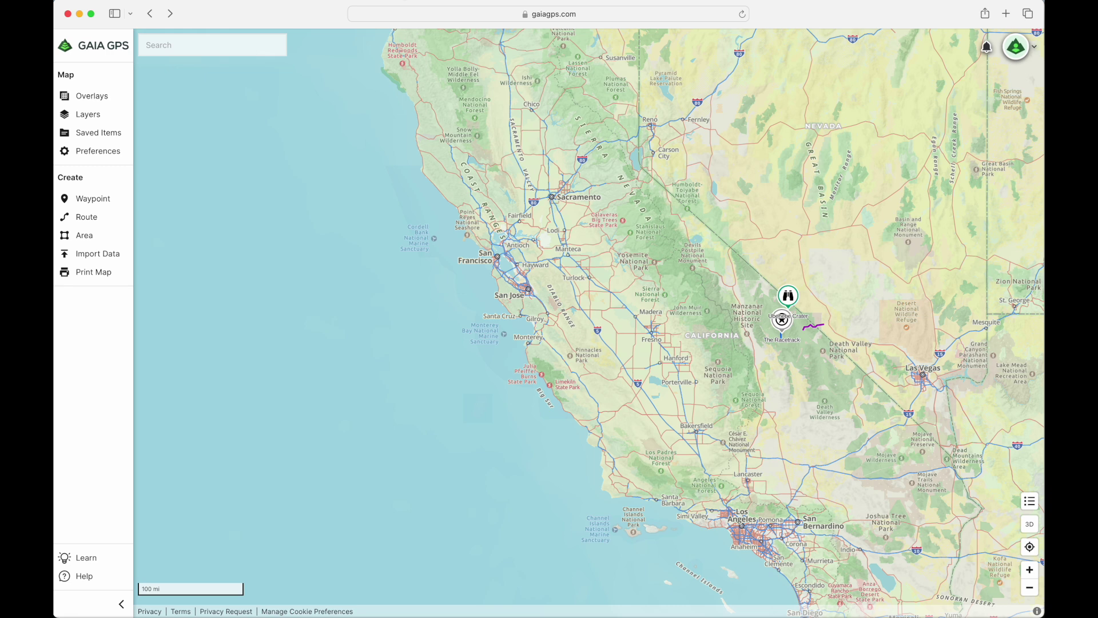
Step: Hide all waypoints on the map with the Waypoints overlay, show them again and close the overlay settings
click(105, 95)
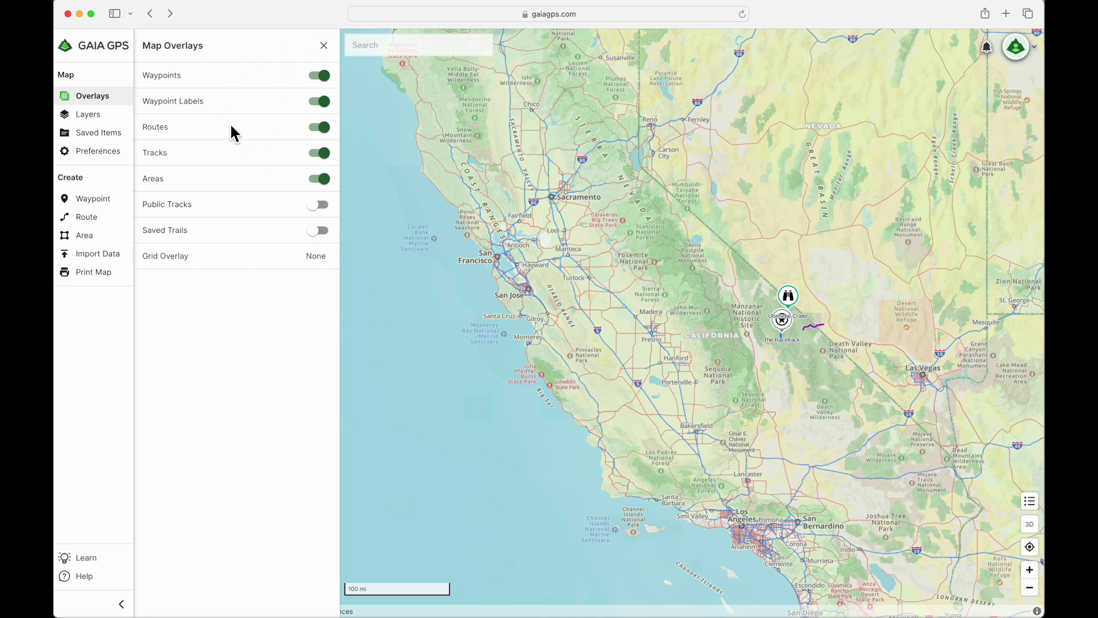
click(320, 76)
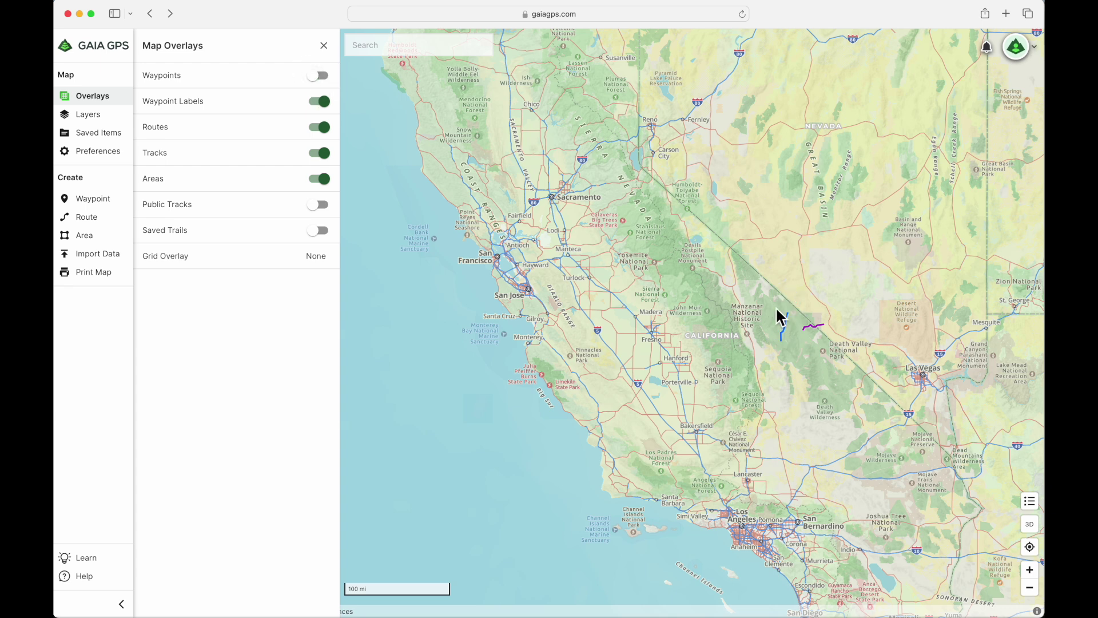
click(327, 79)
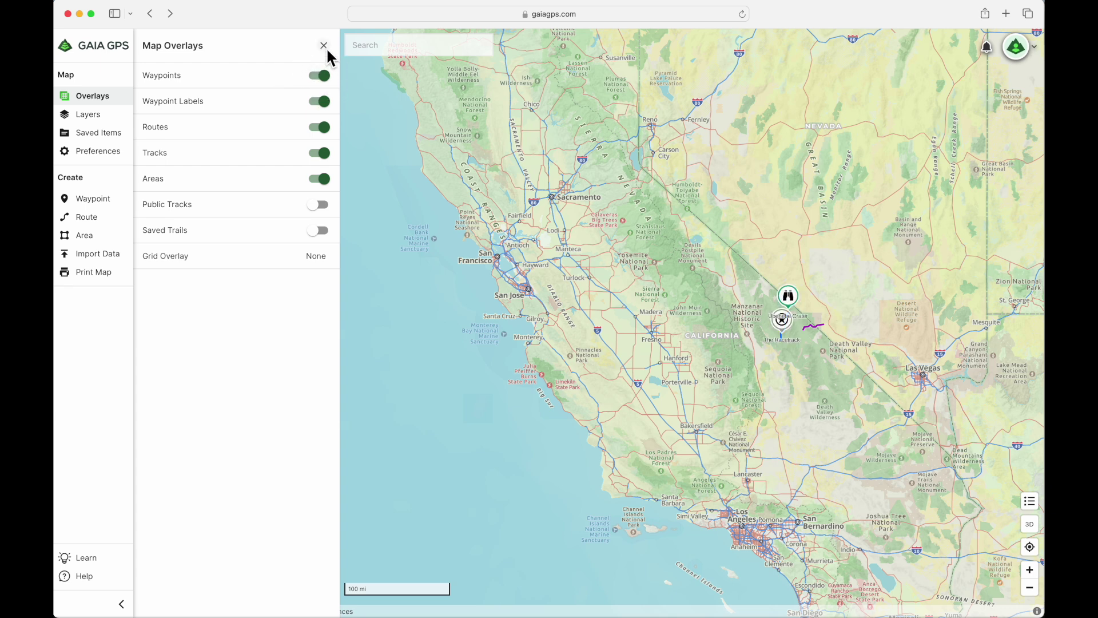
click(324, 46)
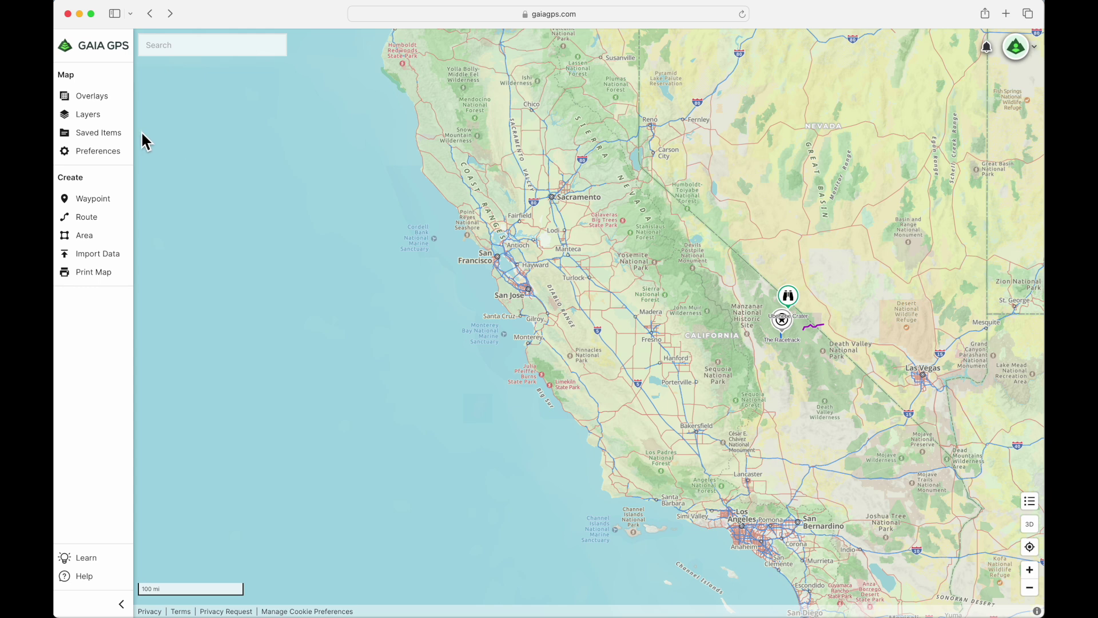
Step: Hide The Racetrack waypoint from the map through the saved items, and make it visible again
click(107, 138)
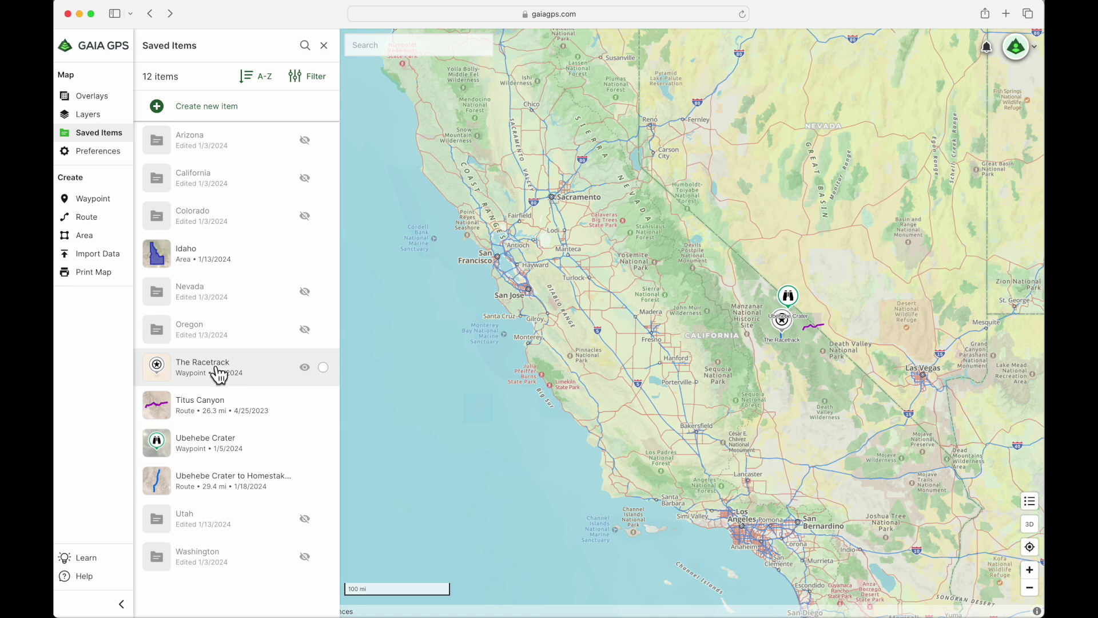
click(305, 368)
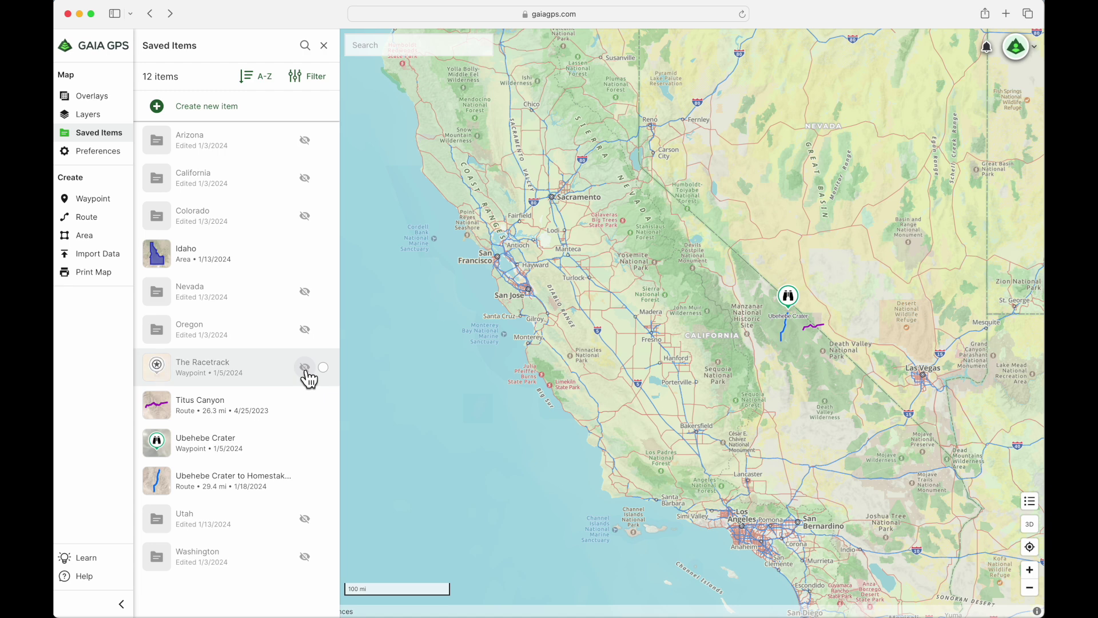
click(307, 369)
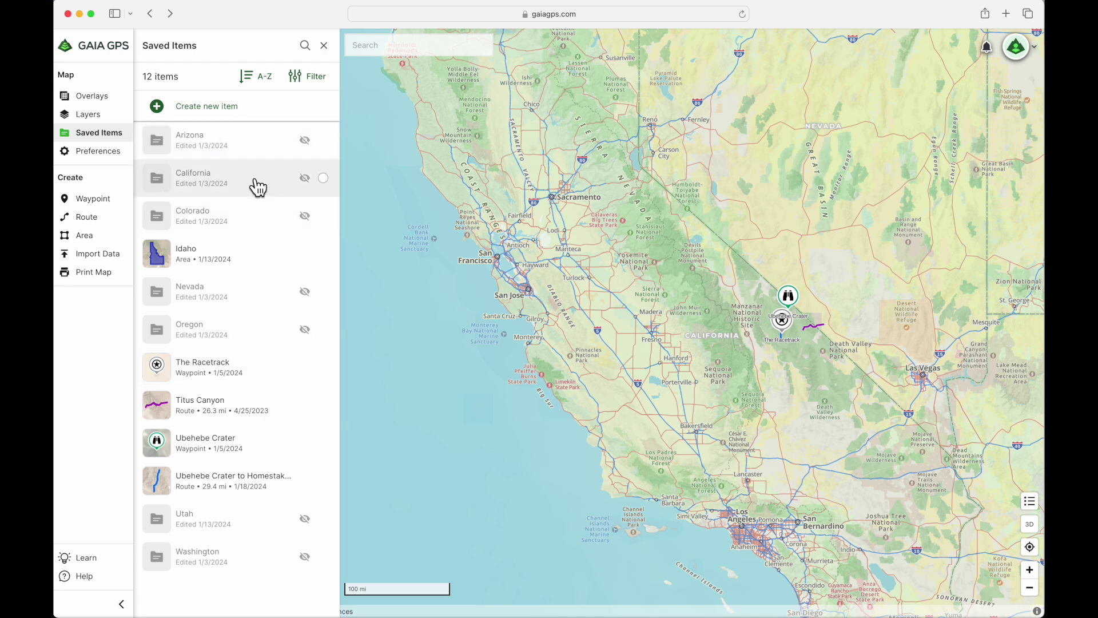
Step: Show the California folder's contents on the map and hide the folder again
click(305, 178)
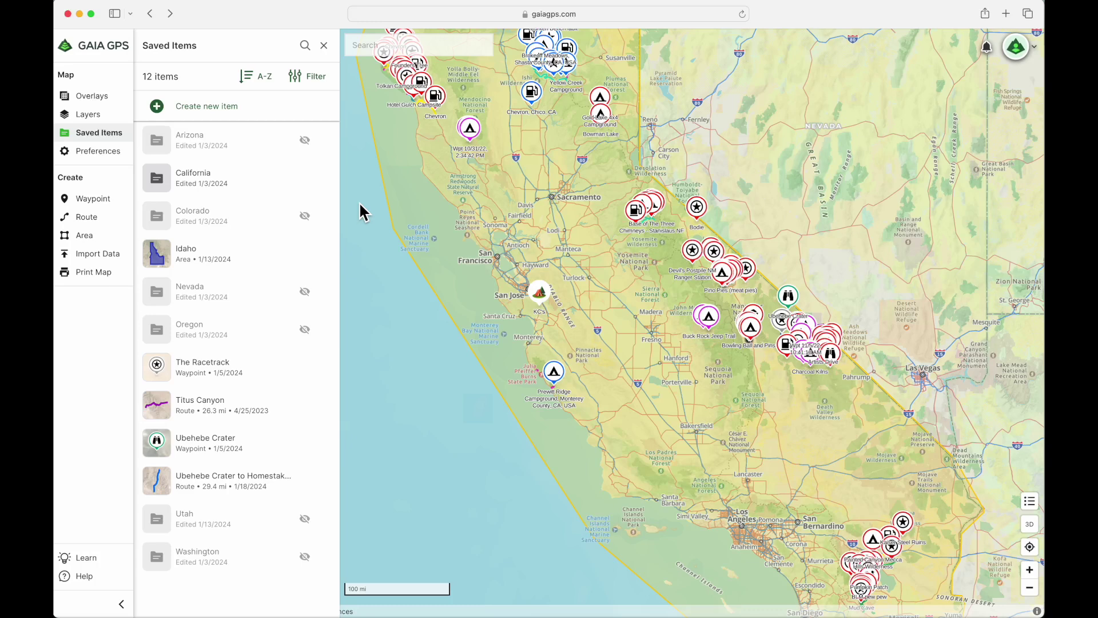
mouse_move(237, 189)
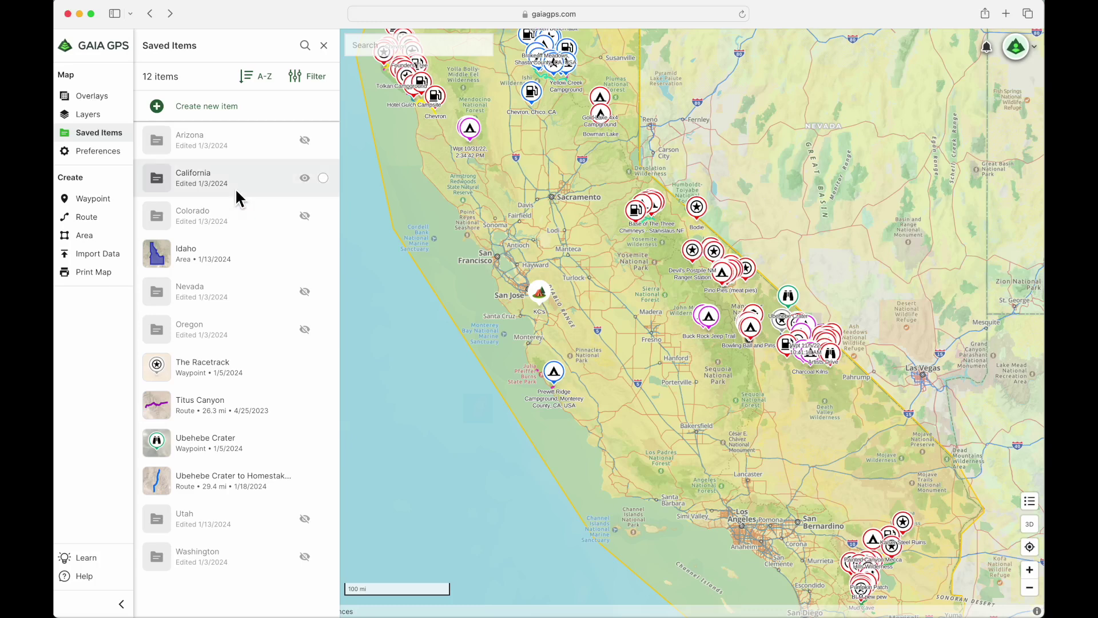
click(303, 181)
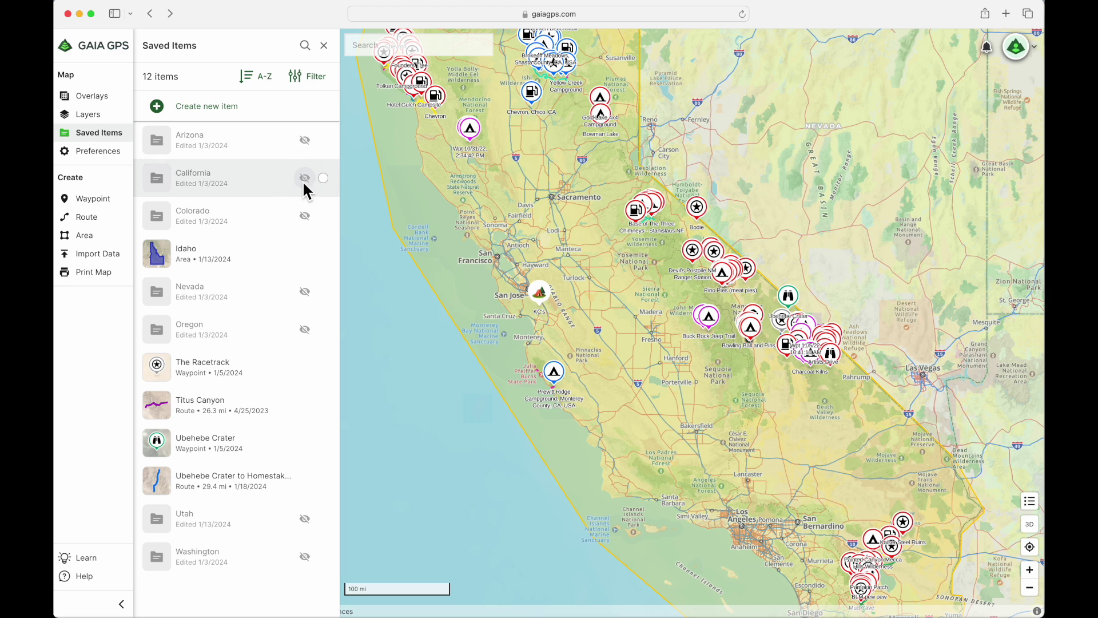
Step: List the items inside the California folder, show its California area on the map and hide the area again
click(198, 181)
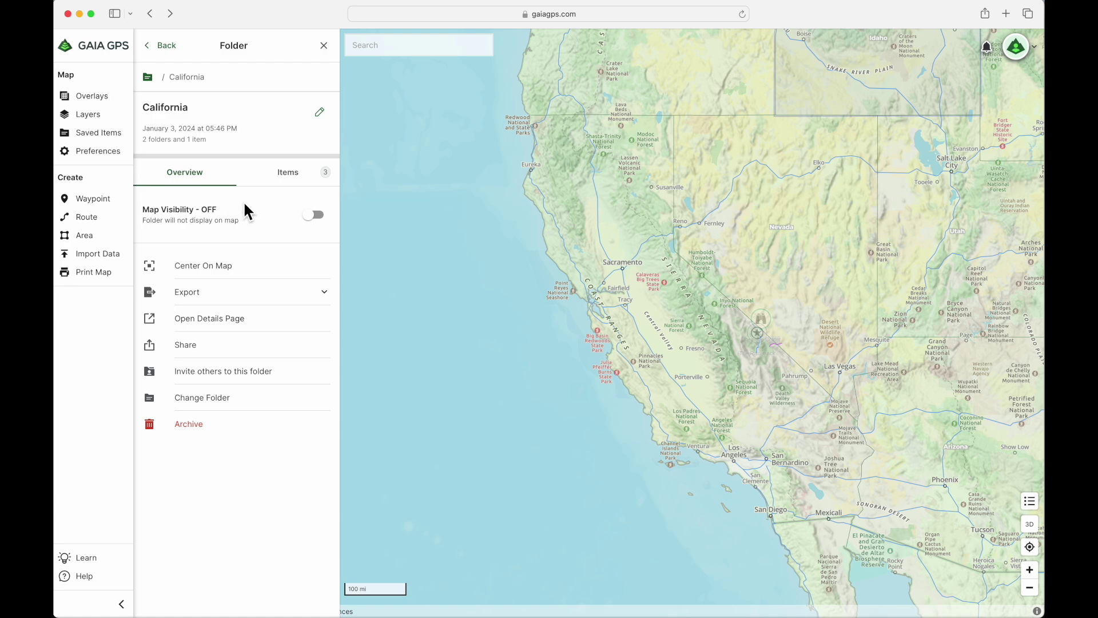
click(289, 185)
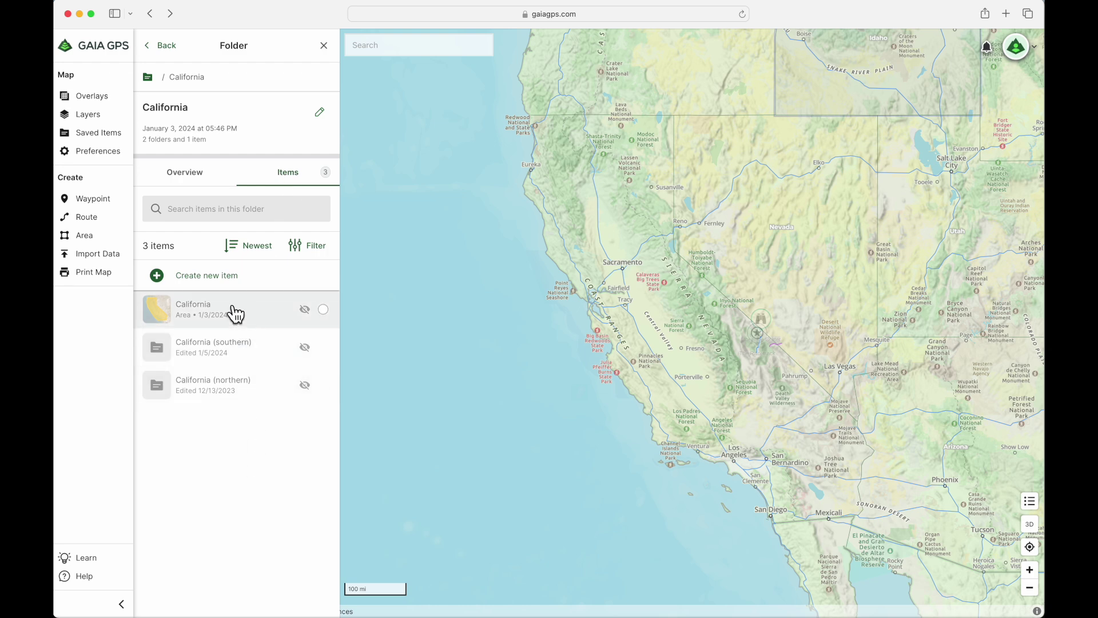
click(304, 309)
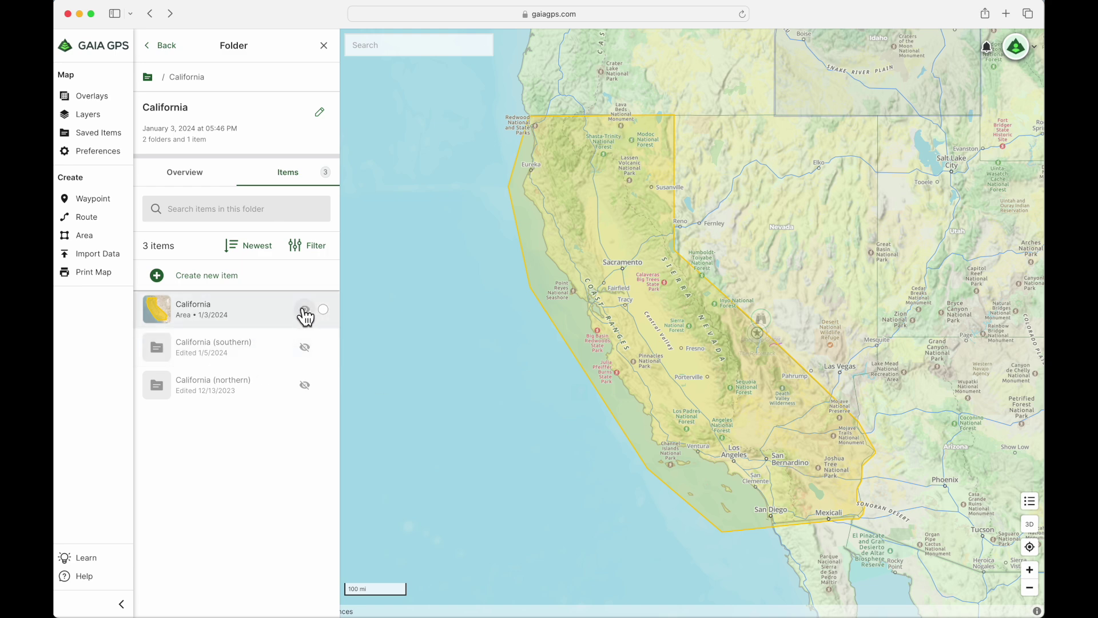
click(305, 312)
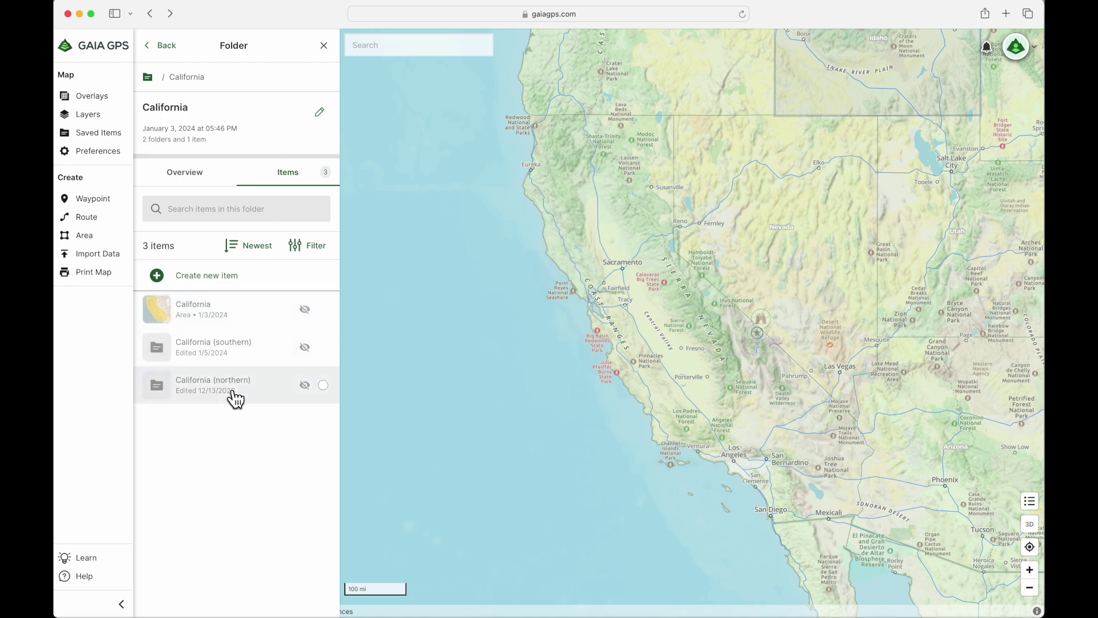
Step: Show the California (northern) subfolder on the map and hide it again
click(306, 386)
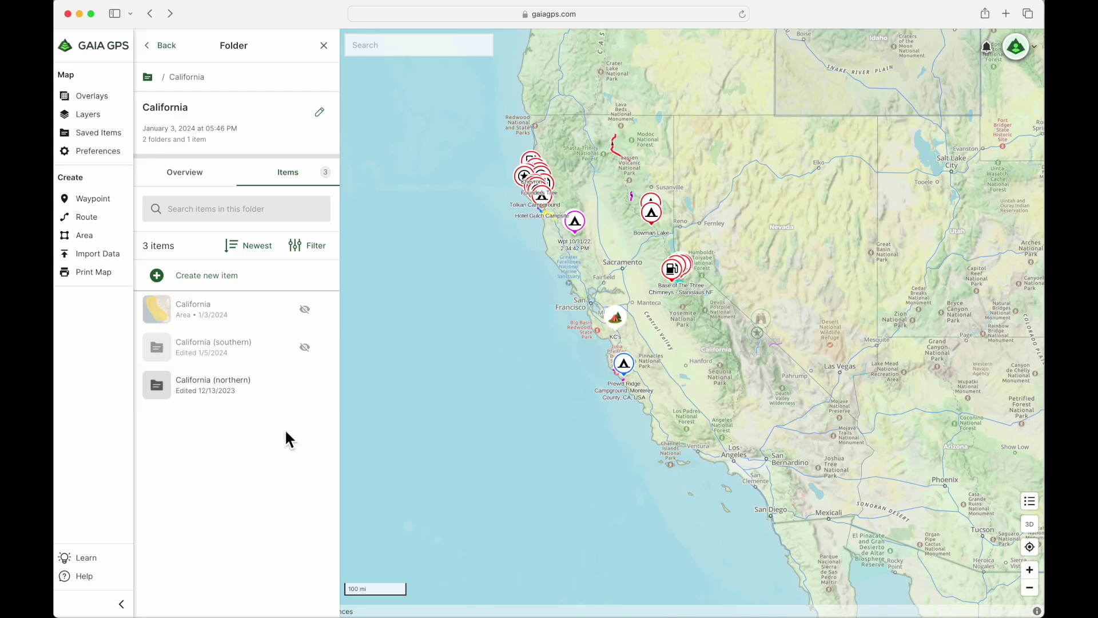
scroll(556, 289, up, 3)
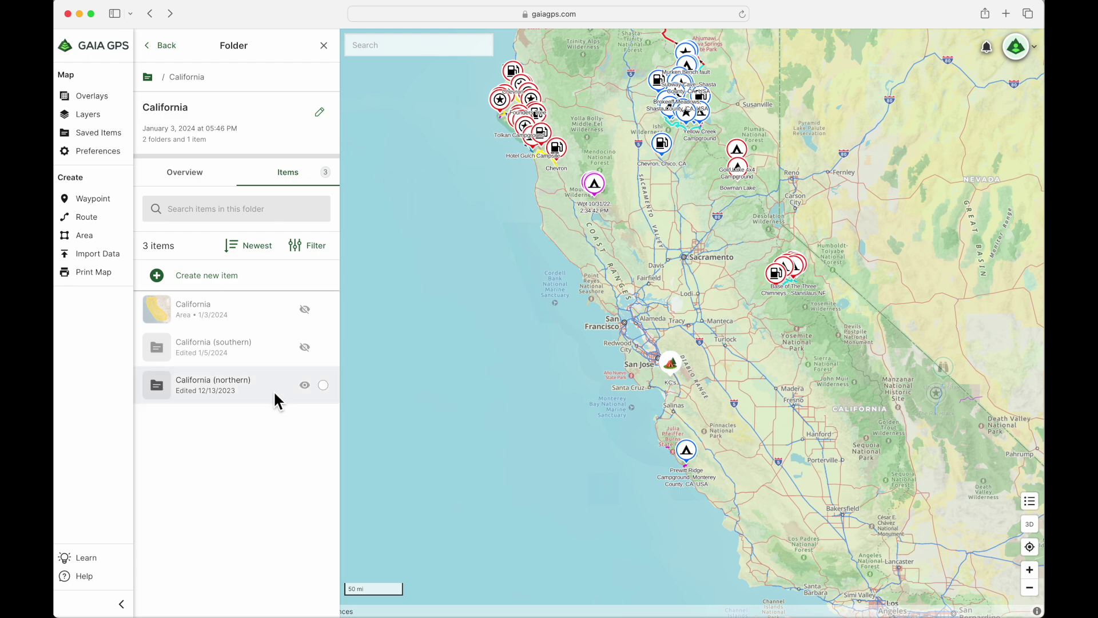
click(306, 385)
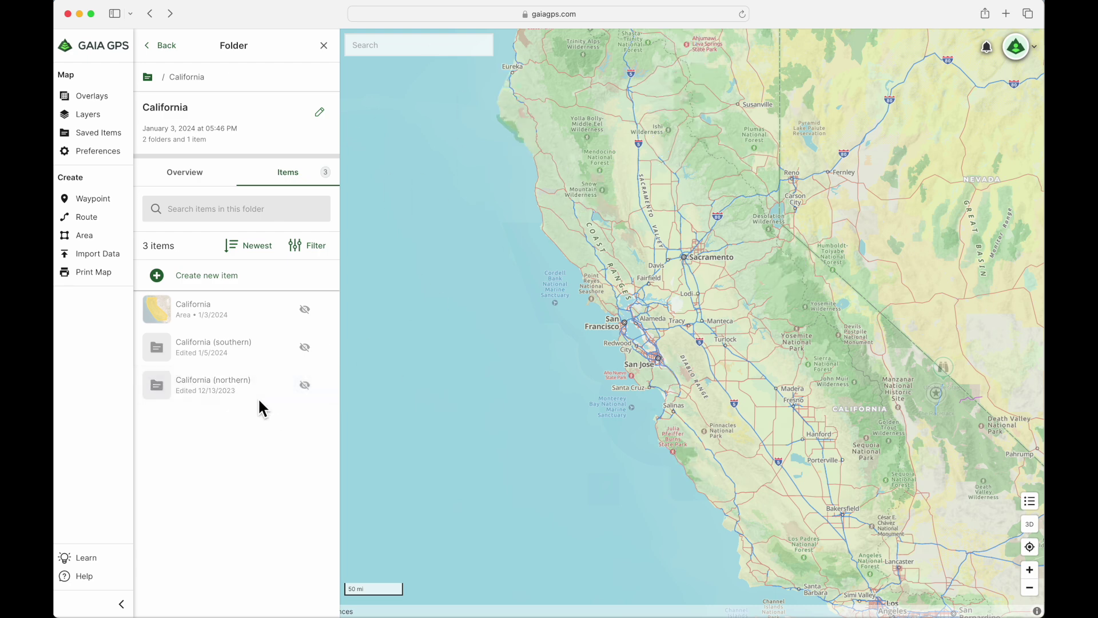
Step: List the items inside California (northern), show the Stanislaus NF folder on the map and hide it again
click(229, 385)
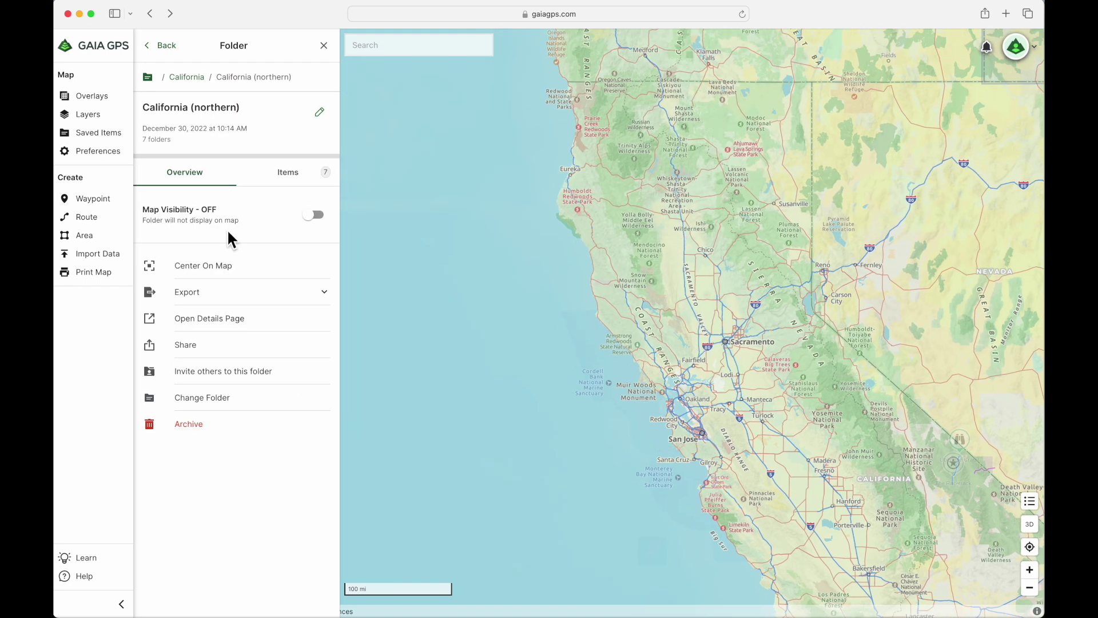
click(298, 179)
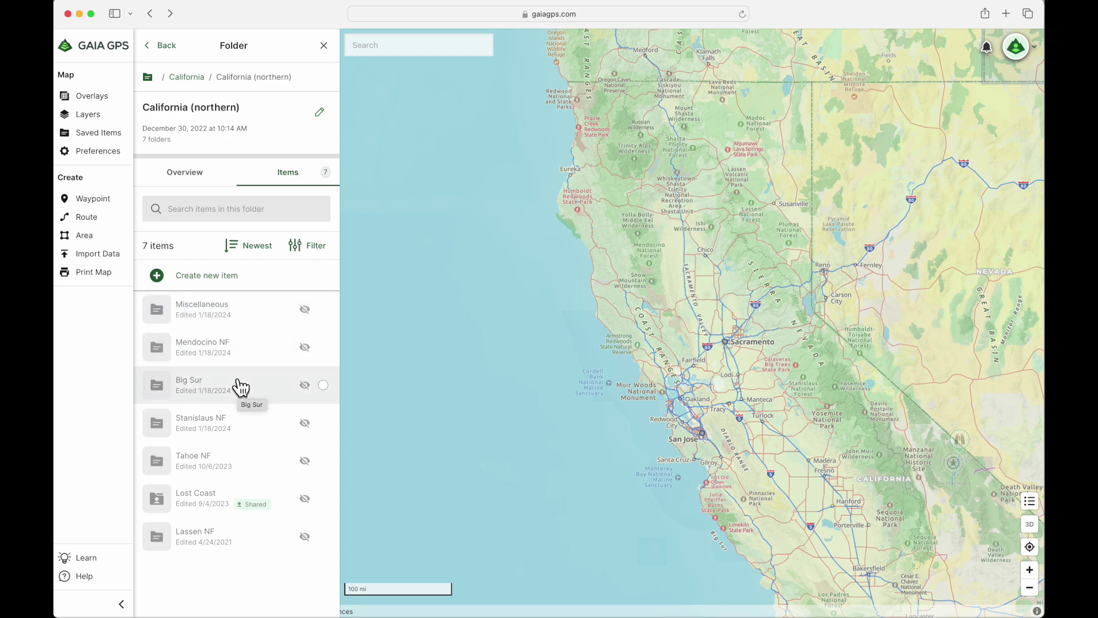
click(305, 426)
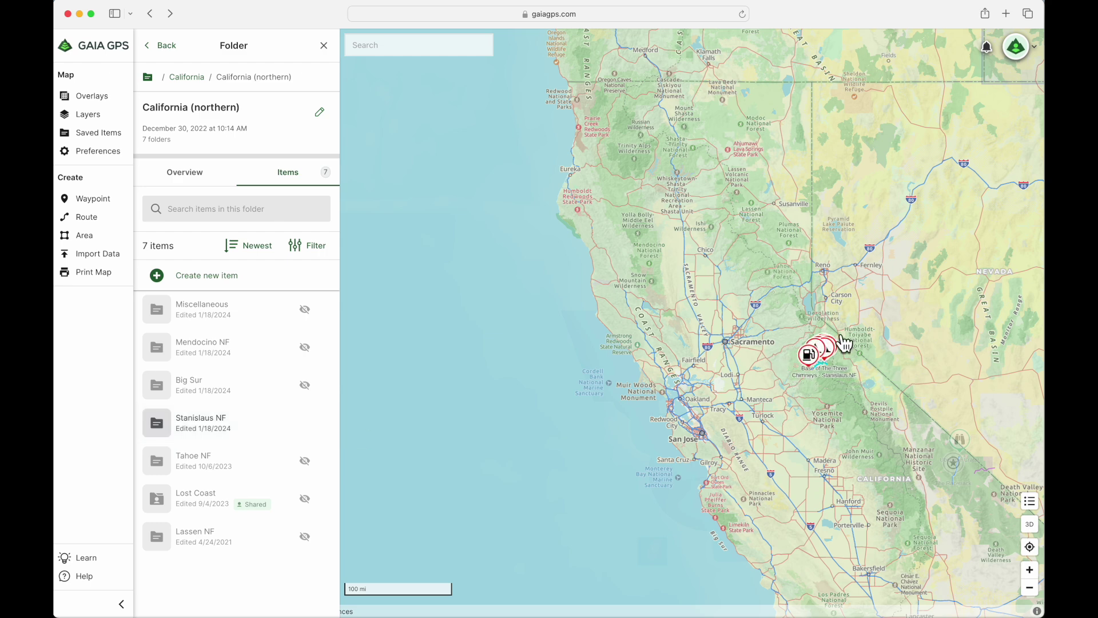
click(306, 427)
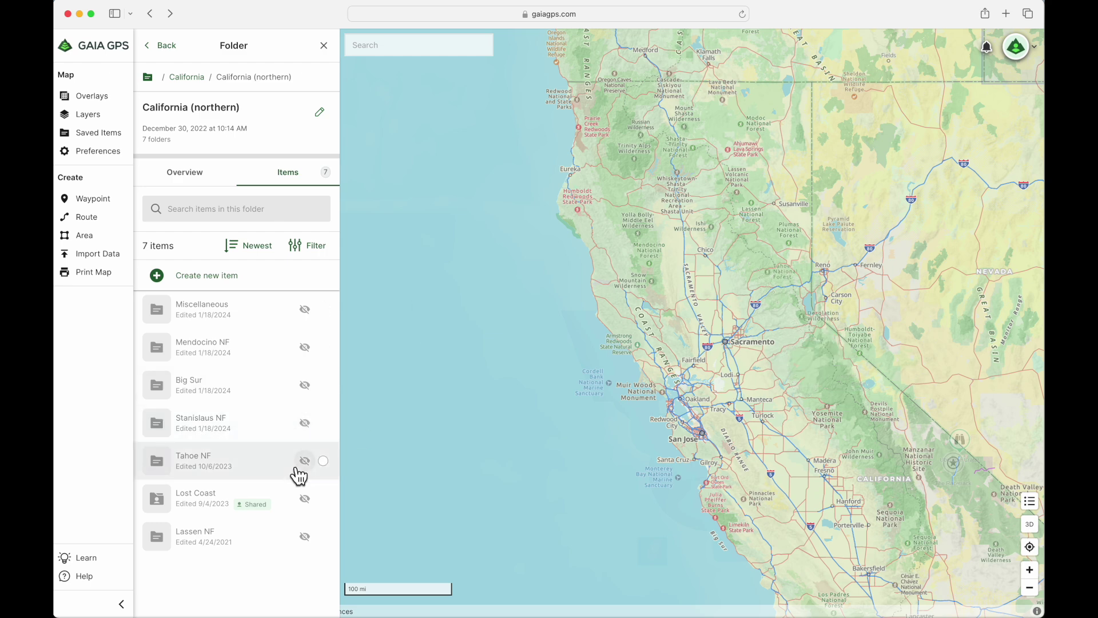
Step: Show and hide the Tahoe NF folder on the map, and do the same with the Lost Coast folder
click(305, 463)
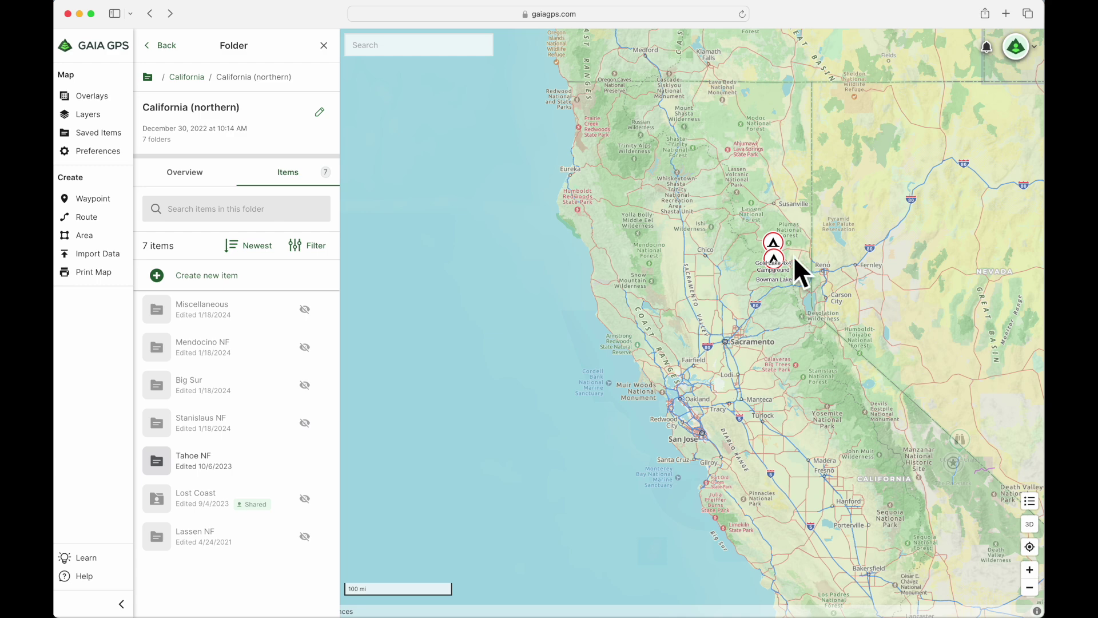
click(305, 462)
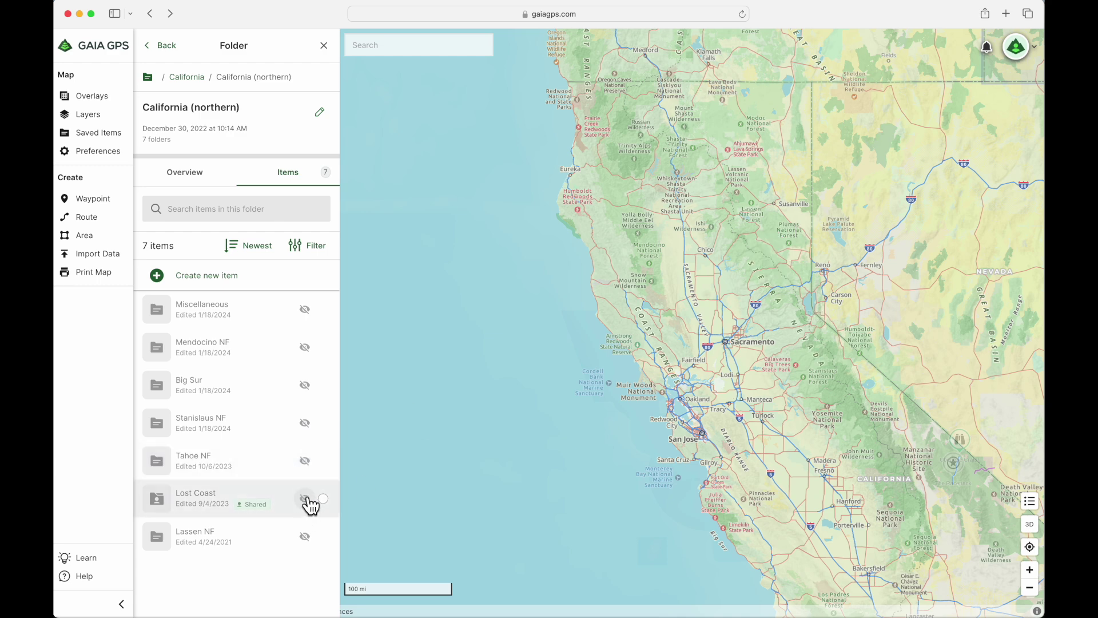
click(306, 499)
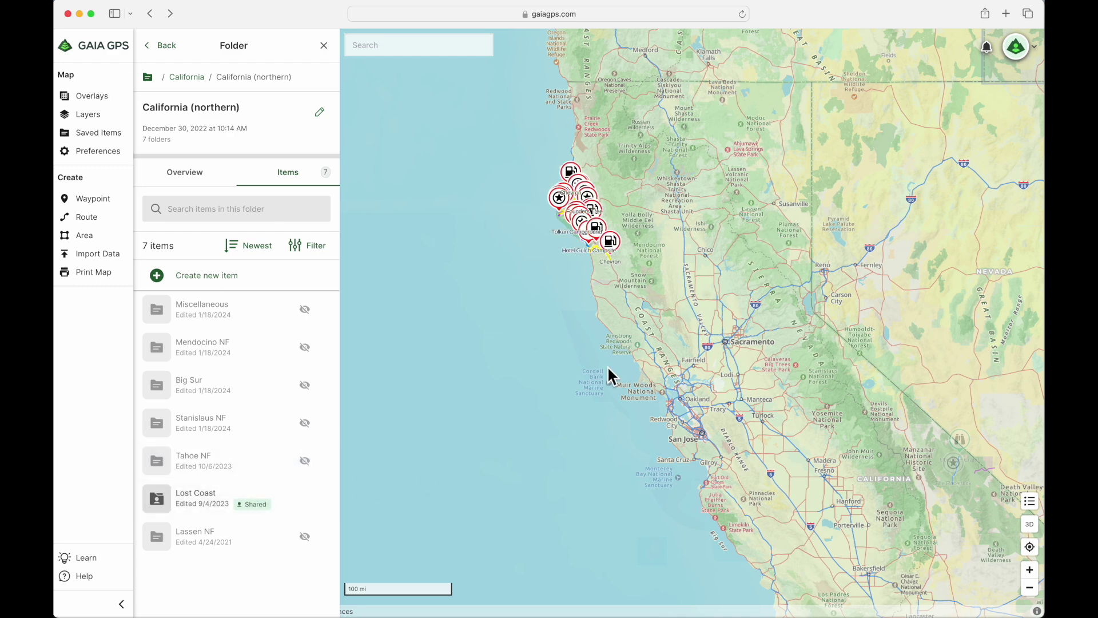
click(306, 501)
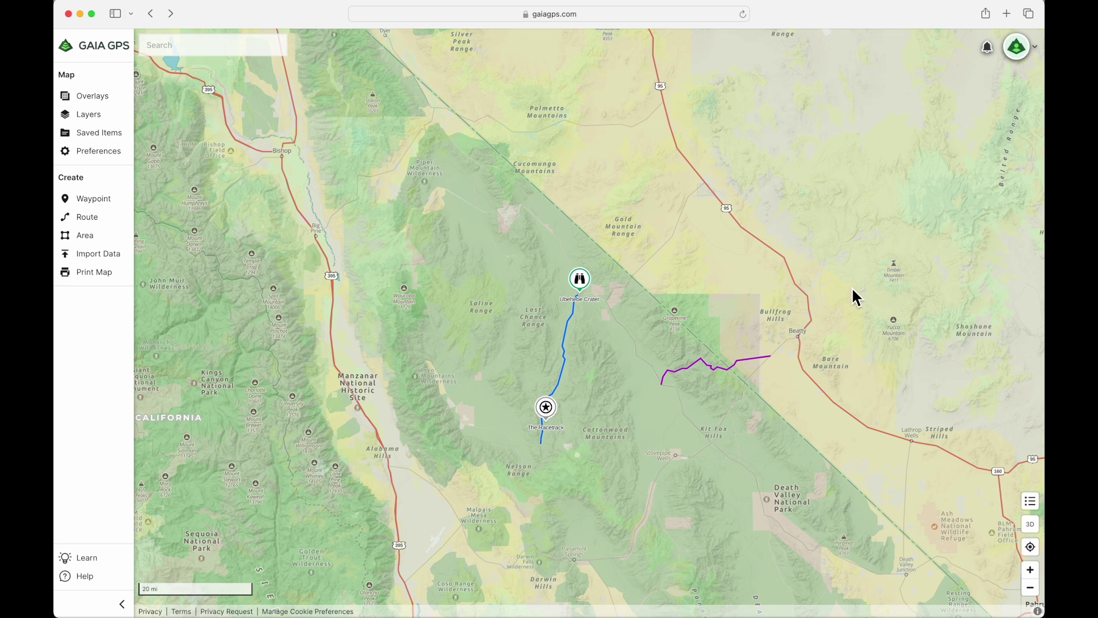
Step: File the Ubehebe Crater waypoint into a newly created folder named New and close the waypoint details
click(585, 285)
mouse_move(294, 217)
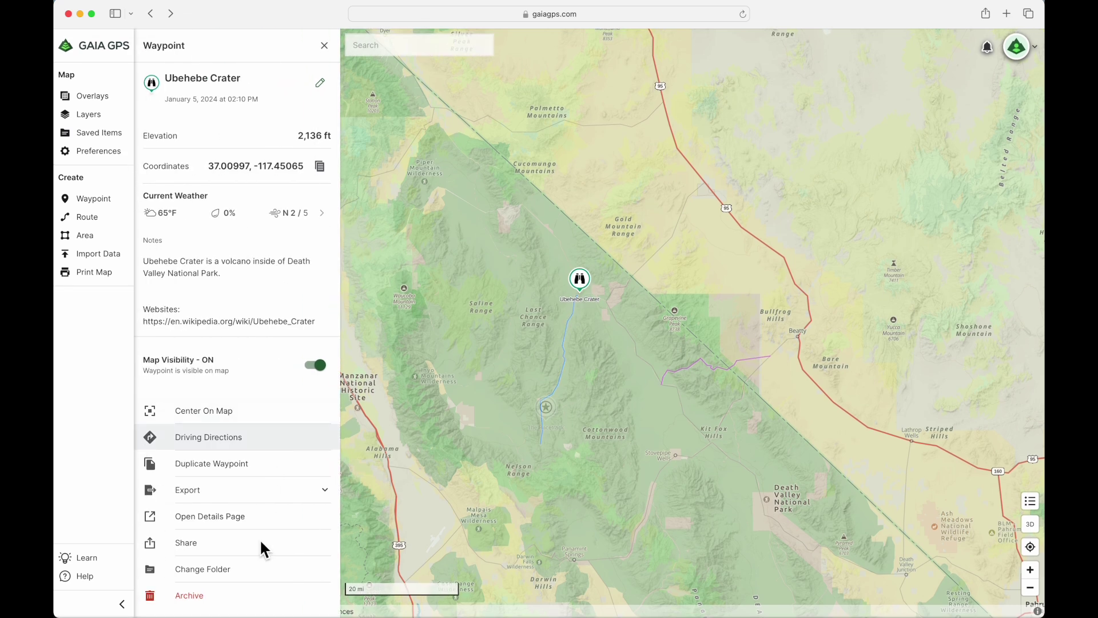
click(259, 574)
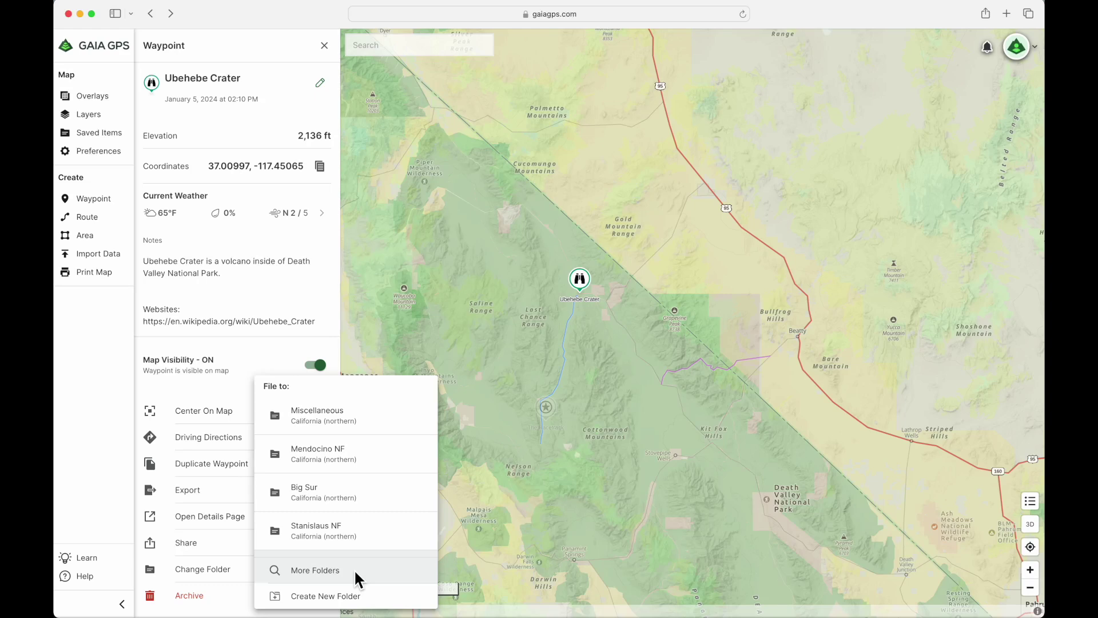
click(393, 595)
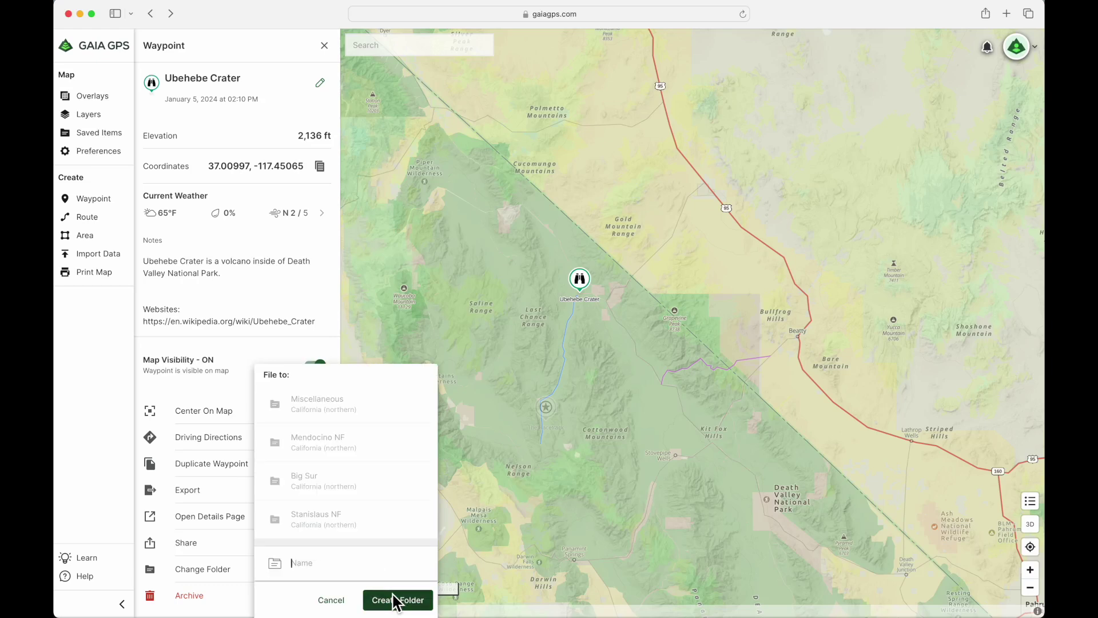
text(New)
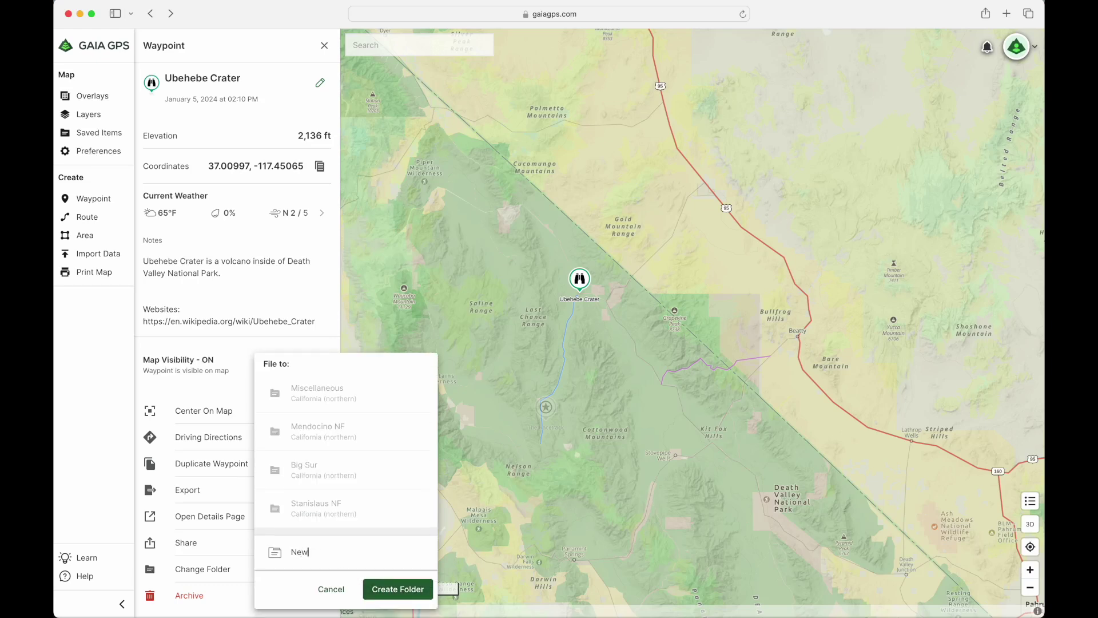
click(381, 589)
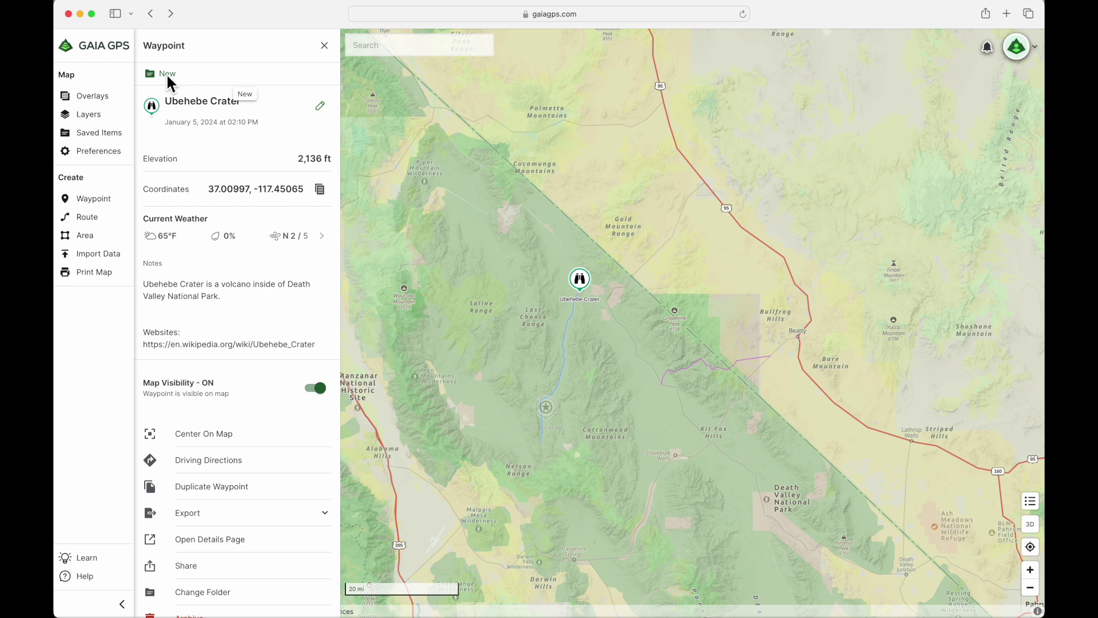
click(323, 44)
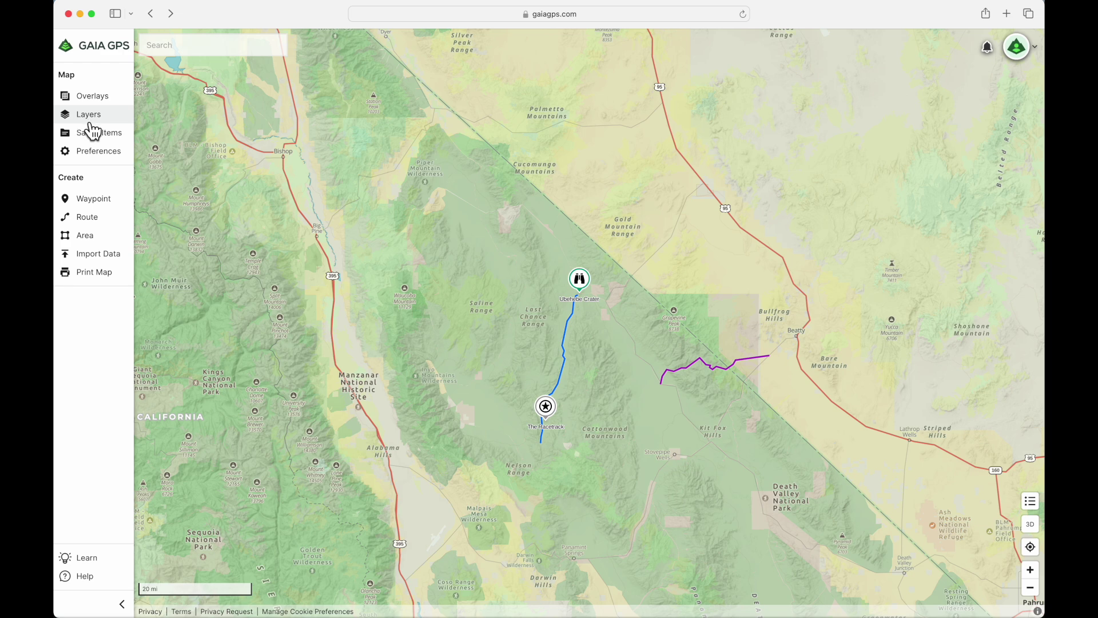
Step: Sort the saved items by title in A-Z order
click(104, 139)
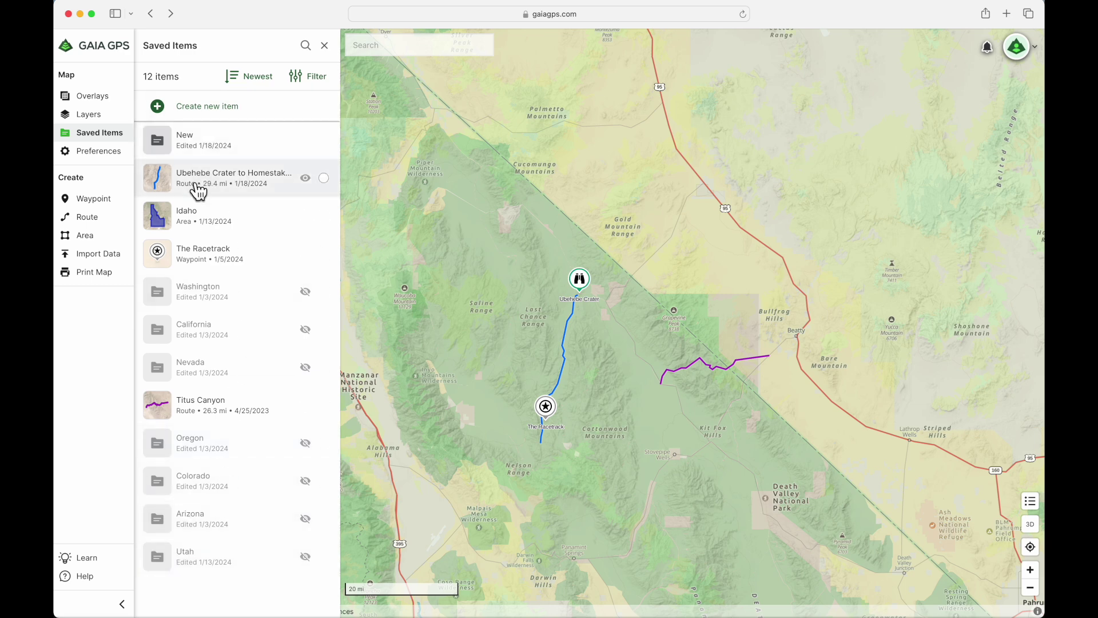
click(258, 84)
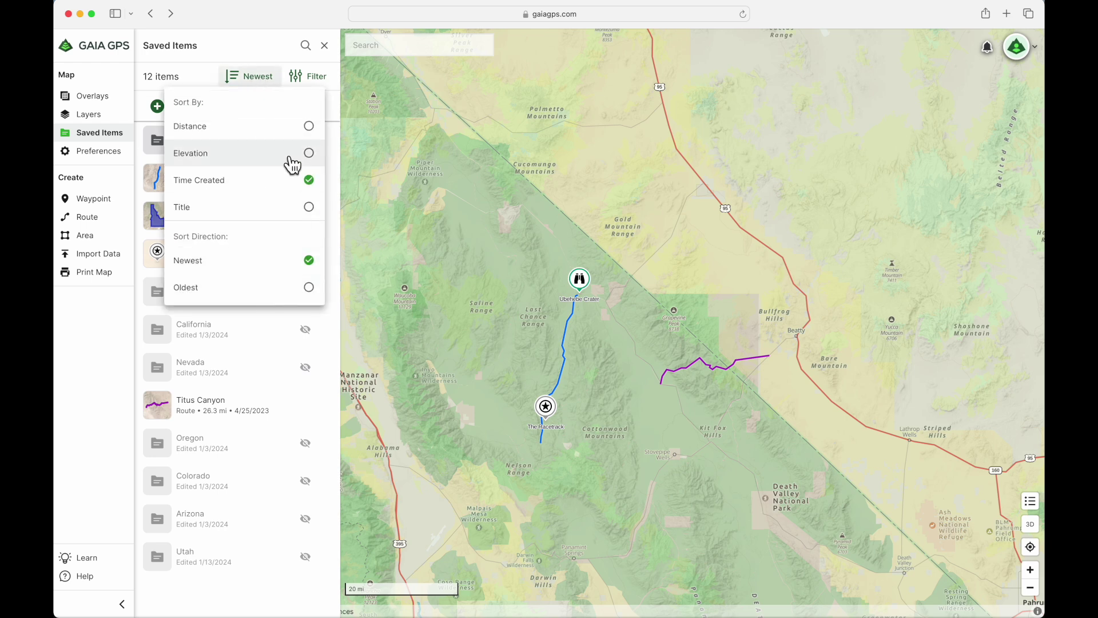
click(310, 211)
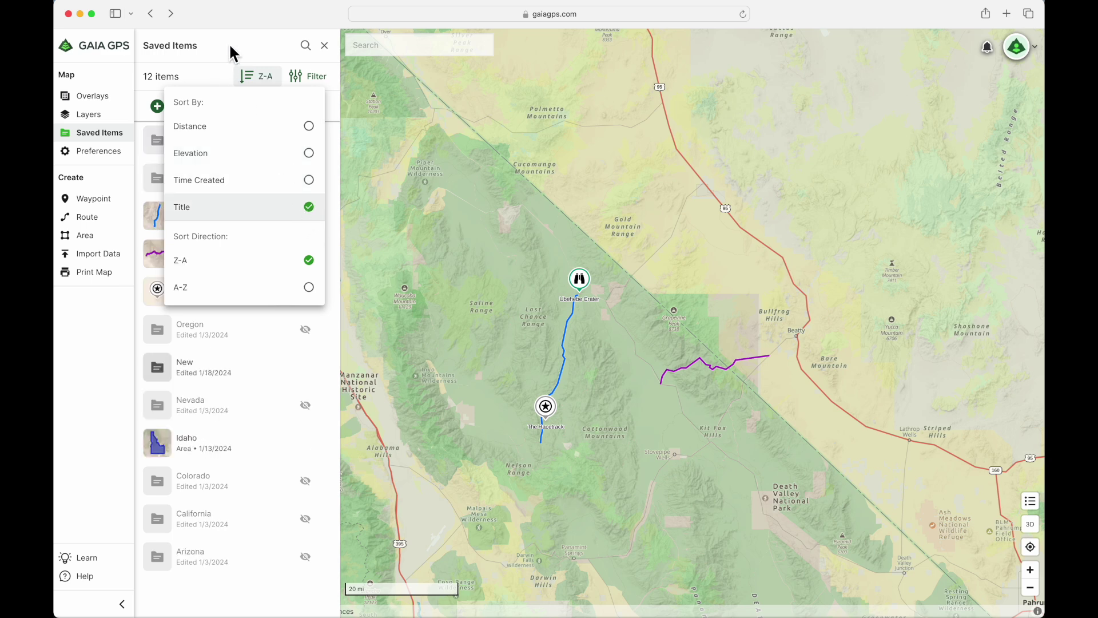
click(307, 290)
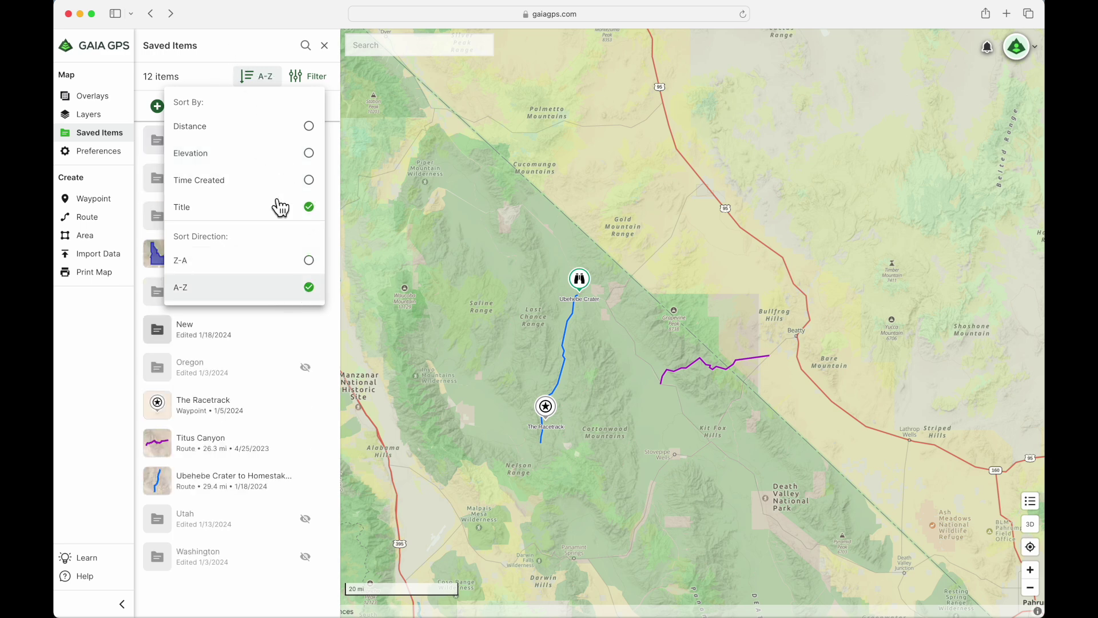
Step: Filter the saved items to show only folders and look through the filtered list
click(263, 74)
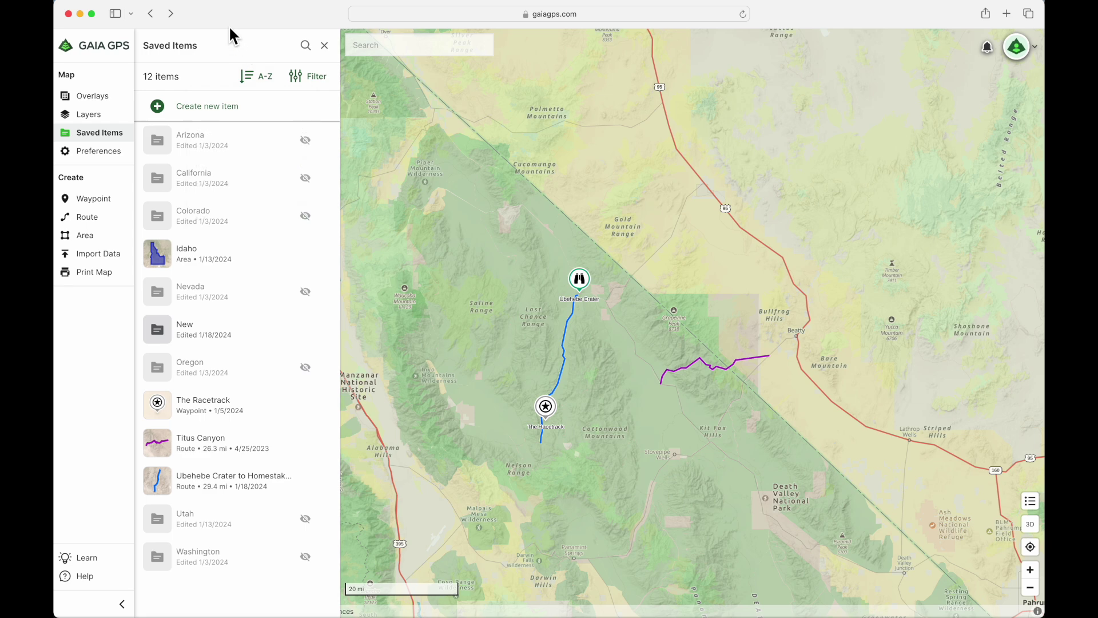
mouse_move(191, 345)
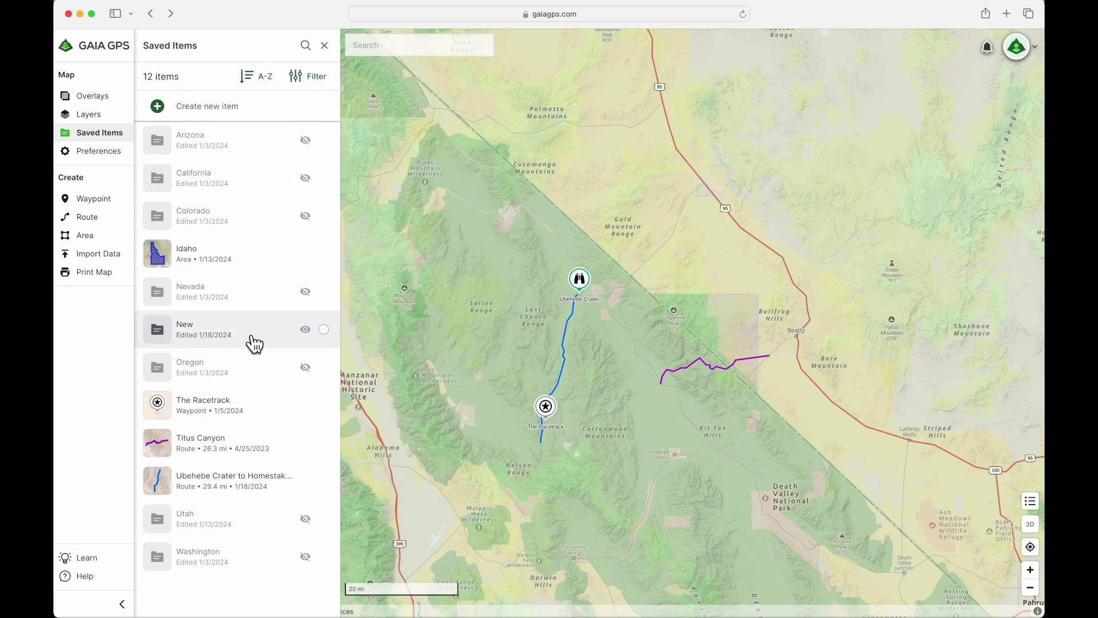
click(327, 86)
click(317, 135)
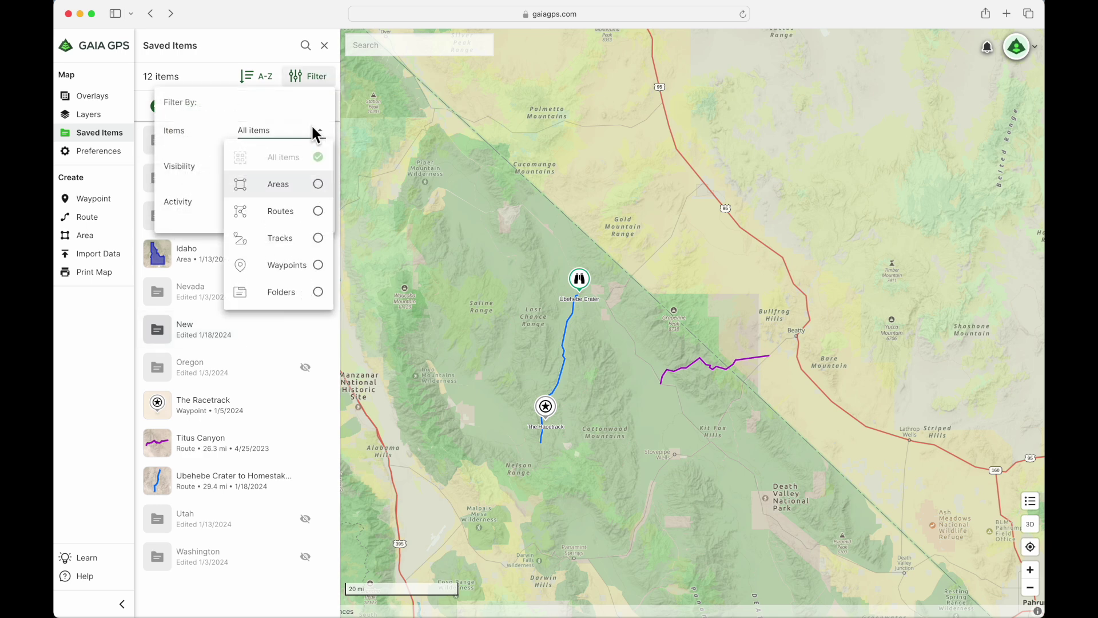
click(319, 293)
click(298, 74)
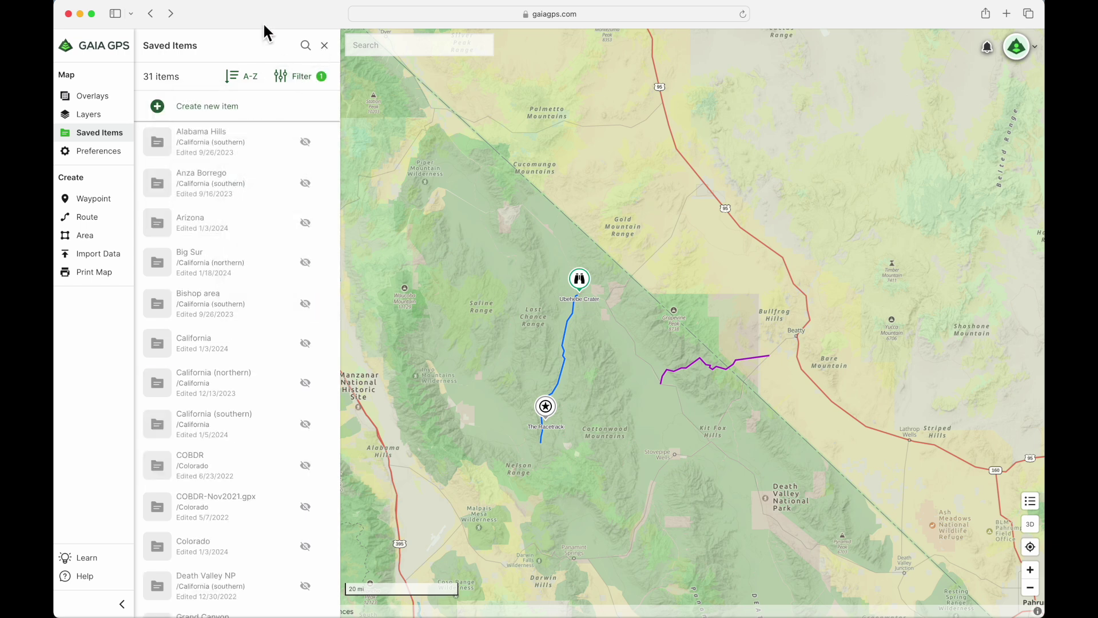
scroll(254, 283, down, 15)
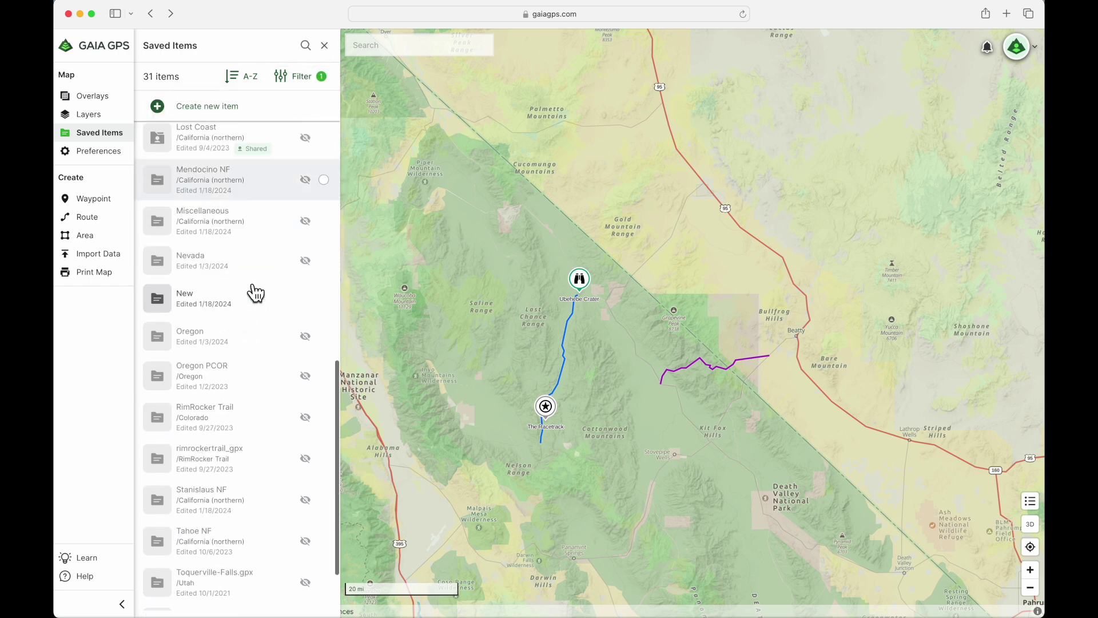
scroll(256, 293, up, 15)
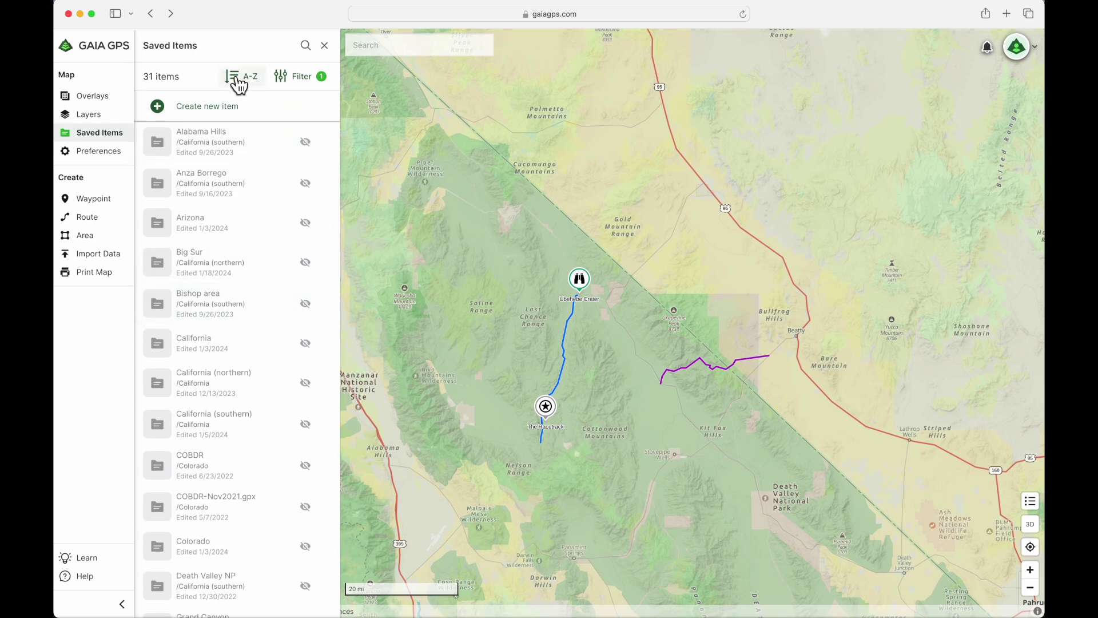
Step: Add routes to the folder filter and look through the combined list of saved routes and folders
click(323, 84)
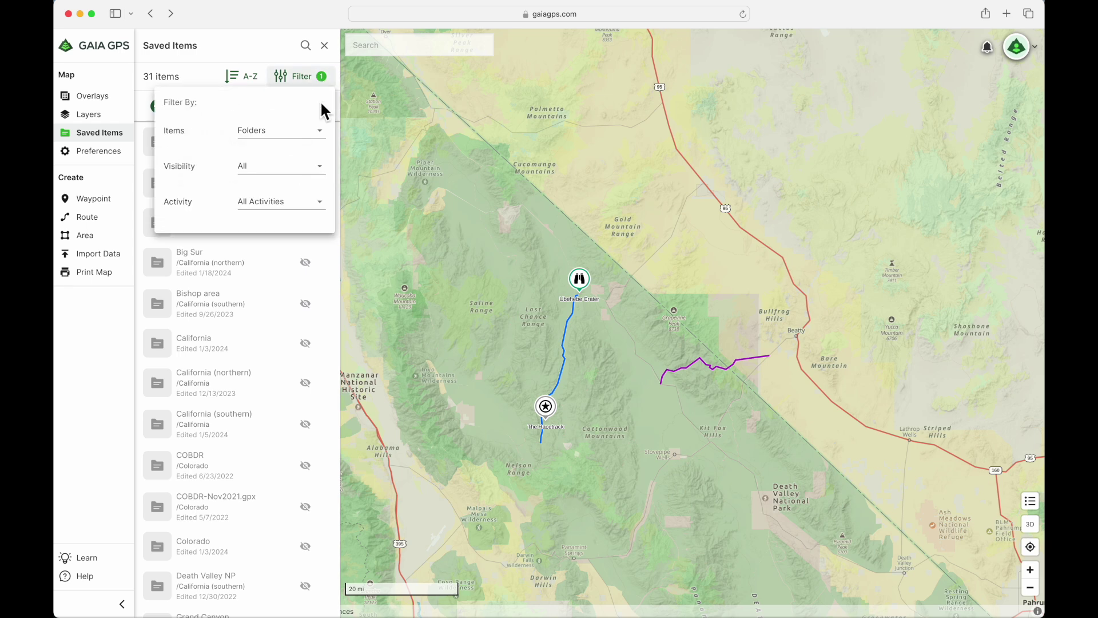
click(317, 132)
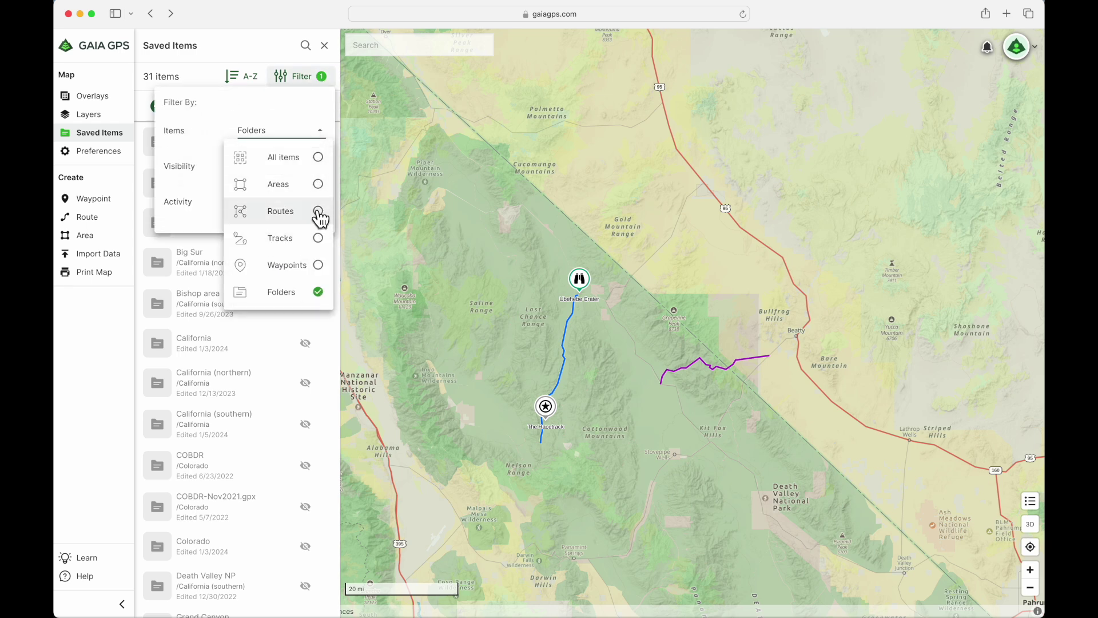
click(318, 212)
click(312, 75)
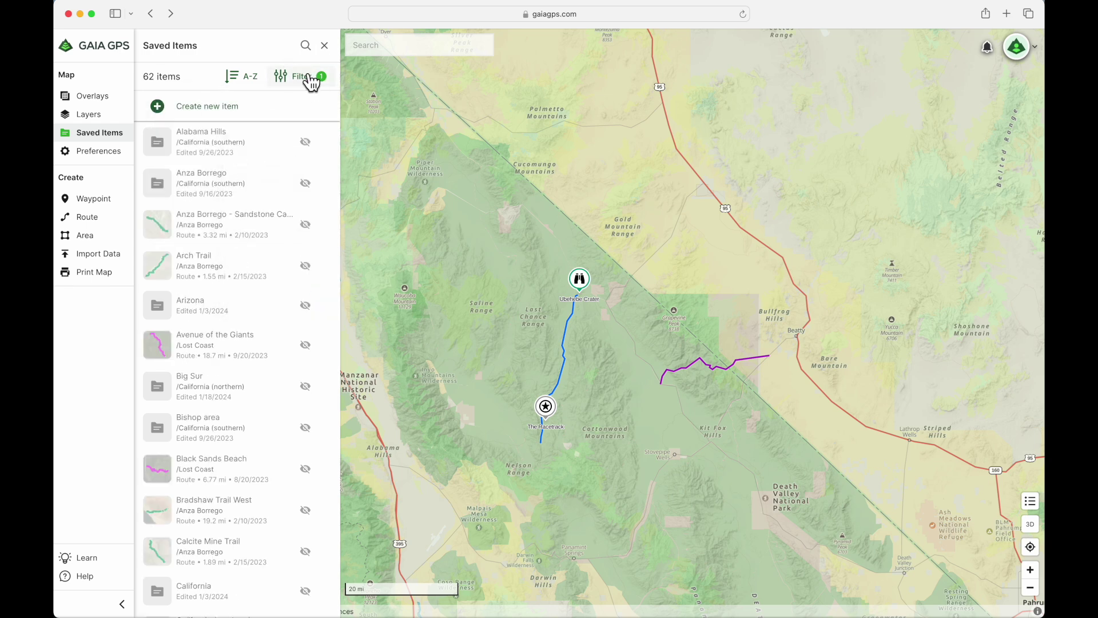
scroll(298, 247, down, 20)
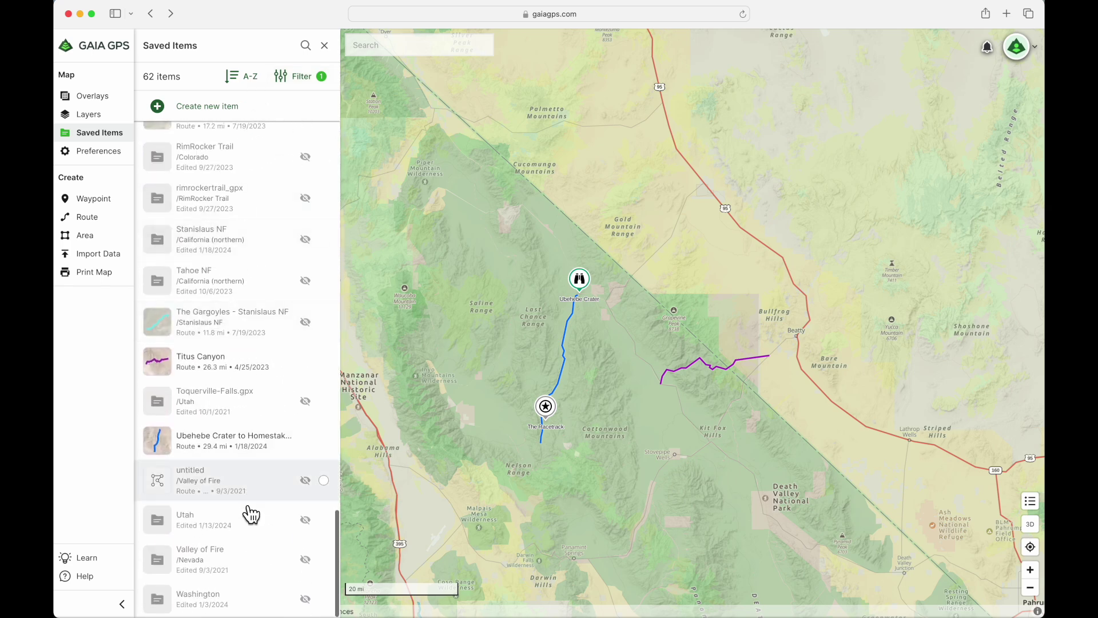
scroll(255, 446, up, 15)
scroll(261, 438, up, 10)
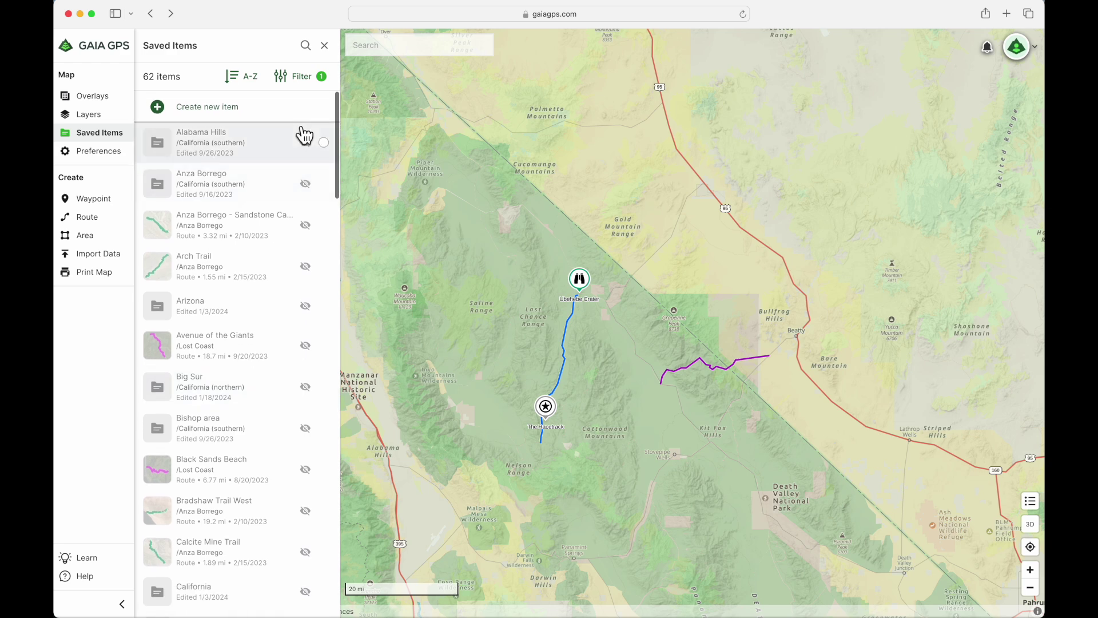
Step: Reset the item type filter to All items and close the filter options
click(298, 78)
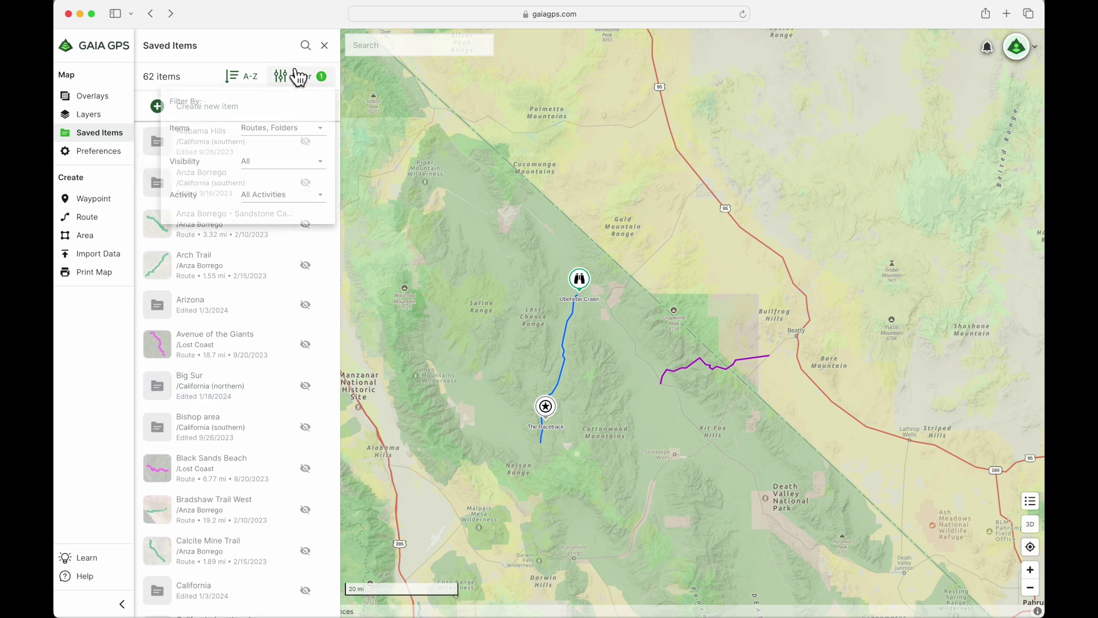
click(303, 133)
click(319, 158)
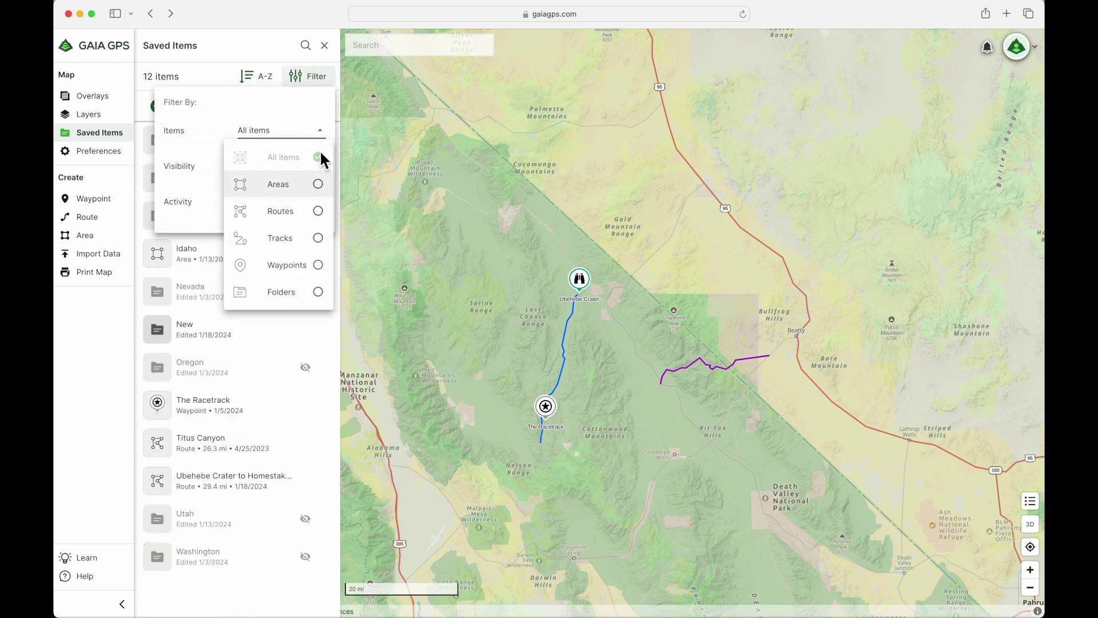
click(285, 67)
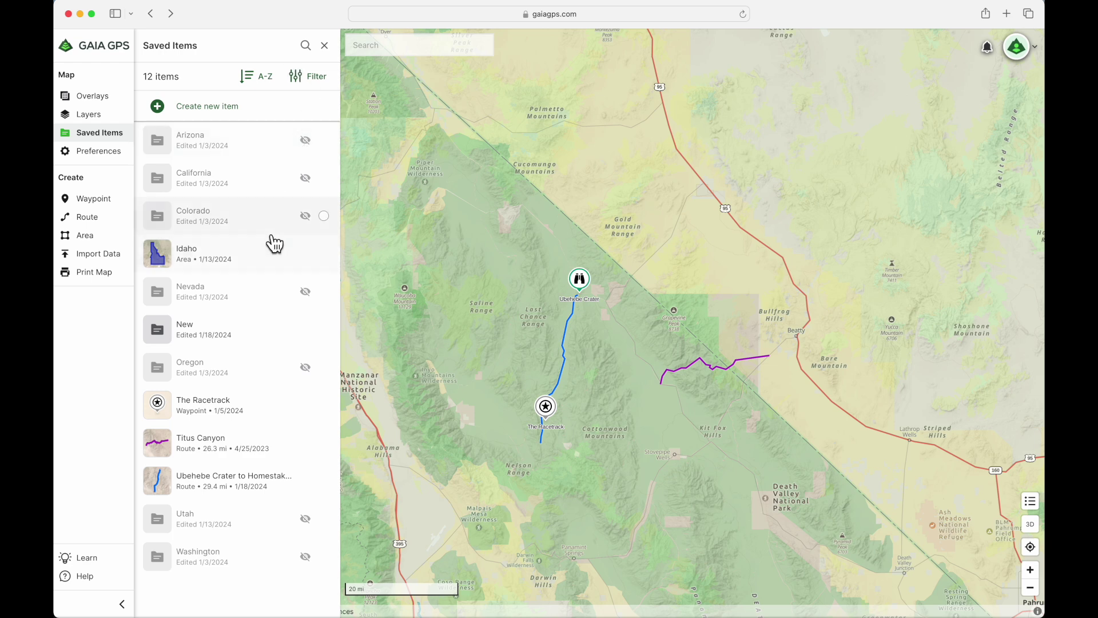
Step: Remove the Ubehebe Crater waypoint from the New folder and return to the saved items list
click(221, 341)
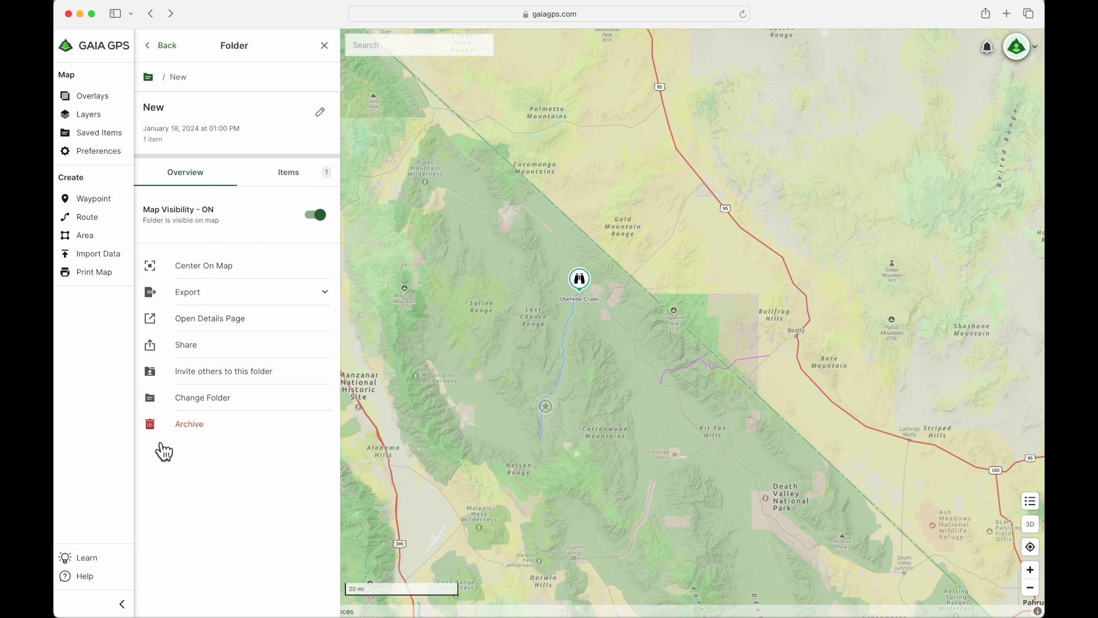
click(291, 177)
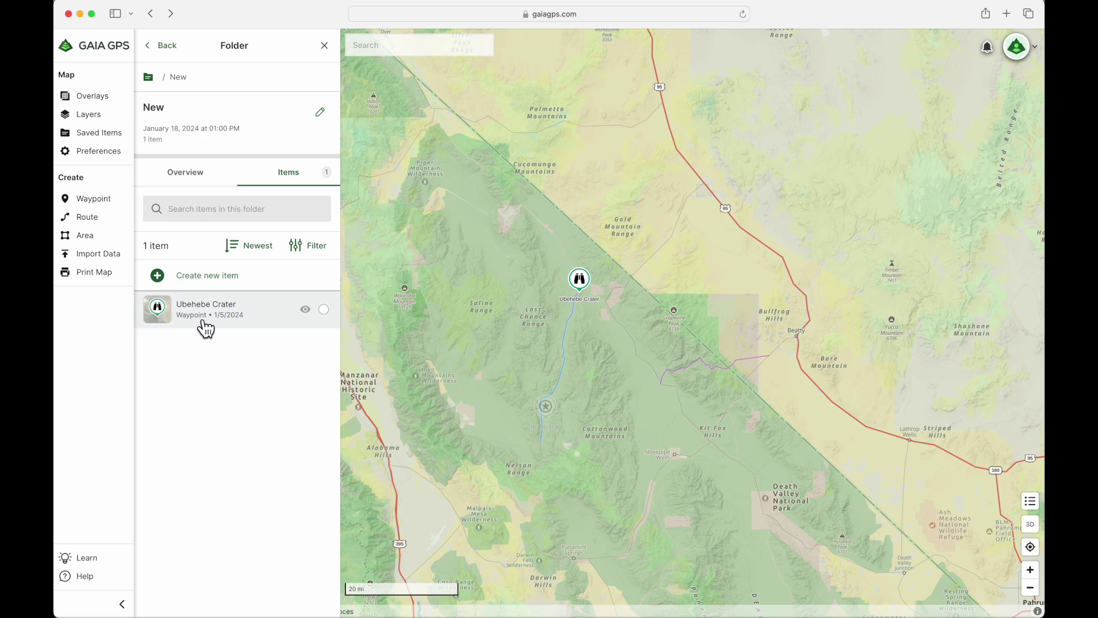
mouse_move(323, 322)
click(325, 310)
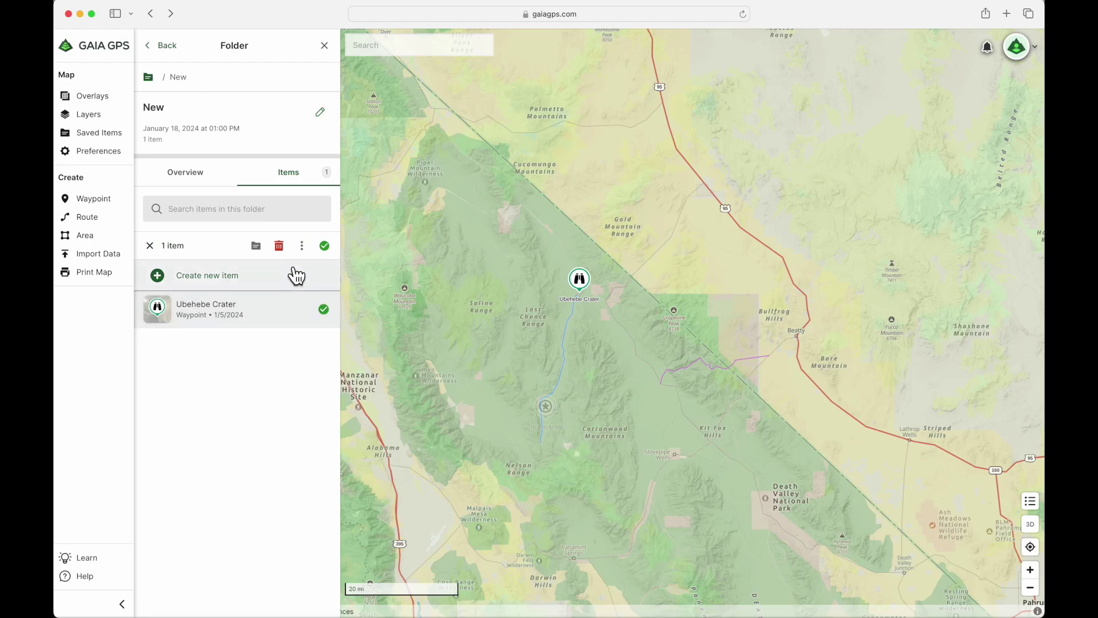
click(258, 251)
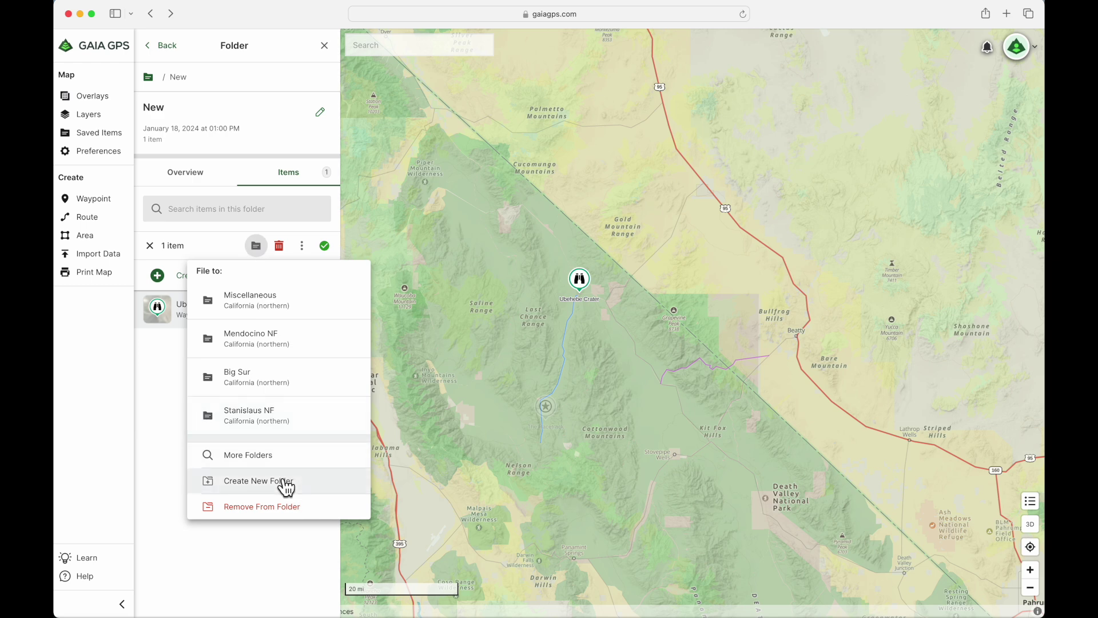
click(315, 517)
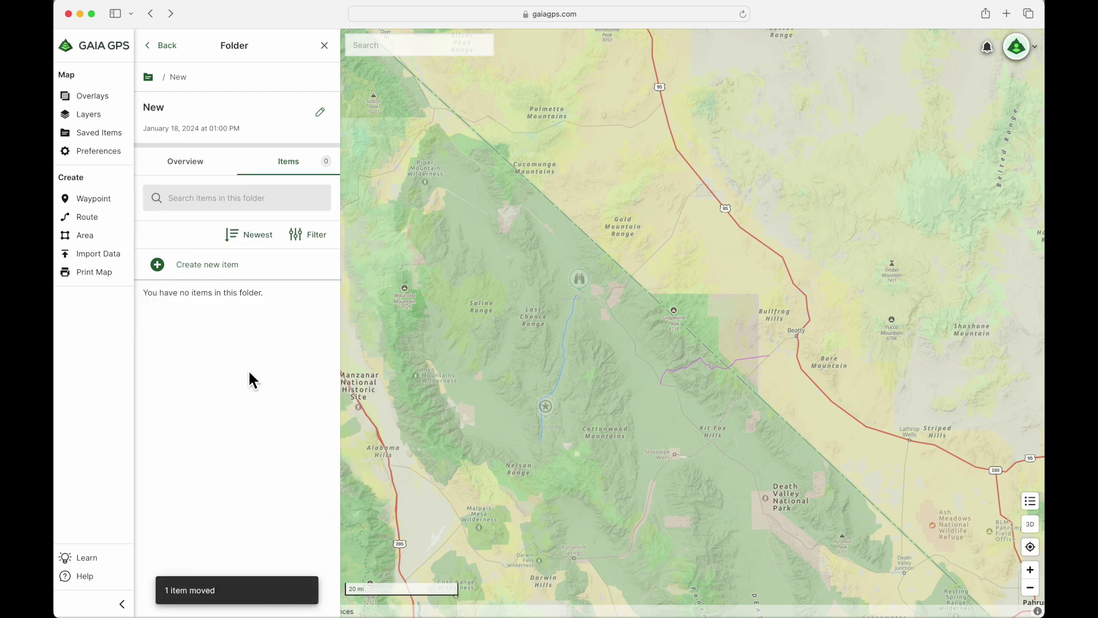
click(154, 52)
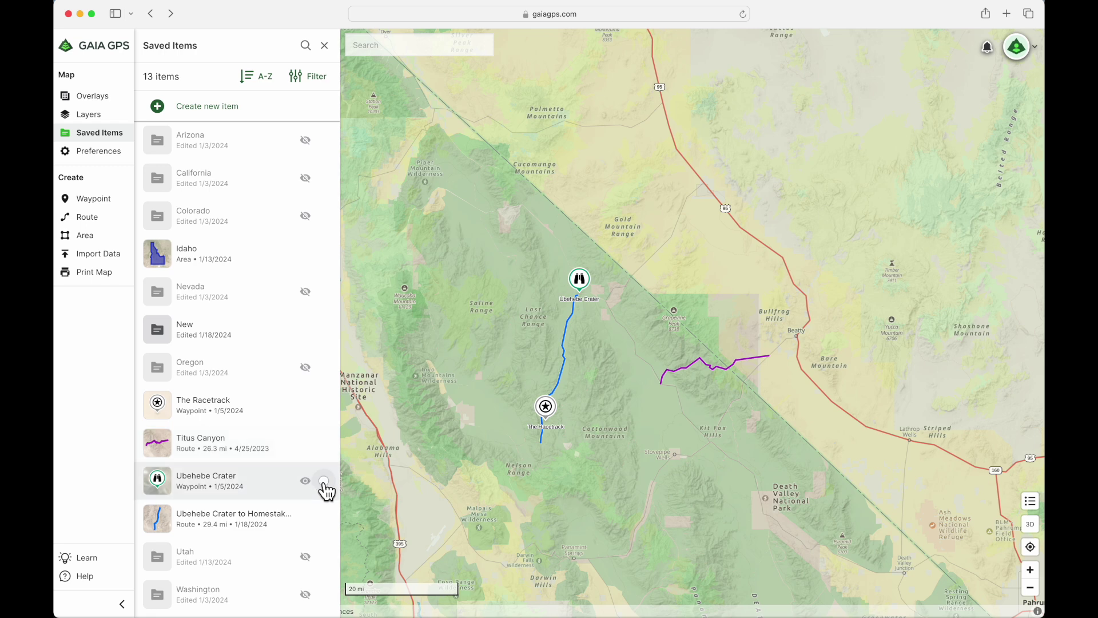
Step: File The Racetrack, Titus Canyon, Ubehebe Crater and the Ubehebe Crater route together into the New folder, and hide that folder on the map
click(324, 480)
click(324, 442)
click(324, 405)
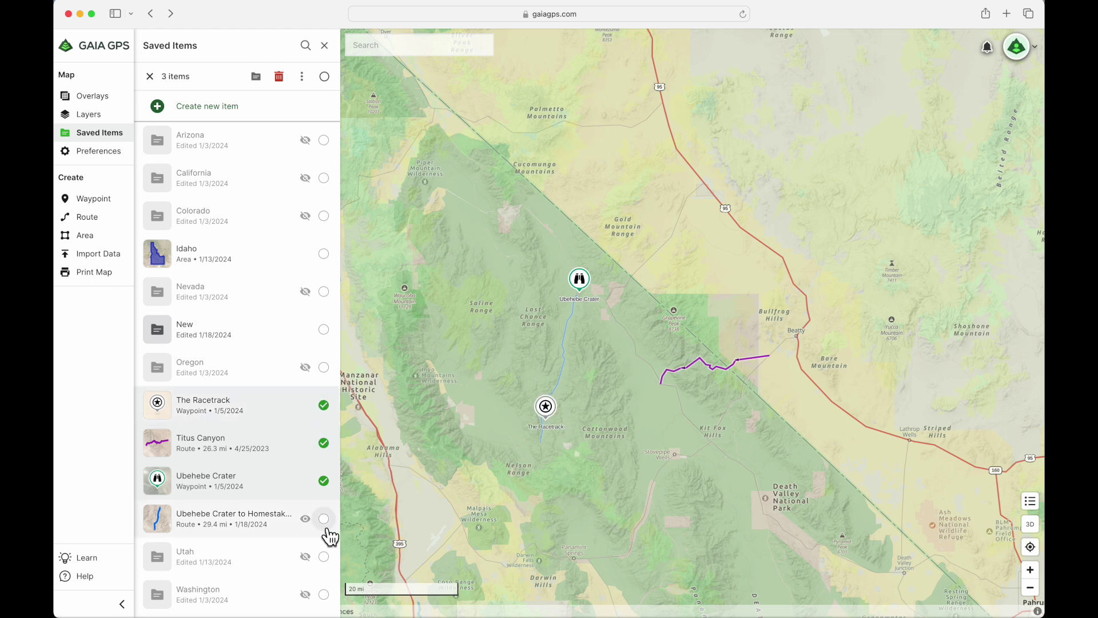
click(326, 521)
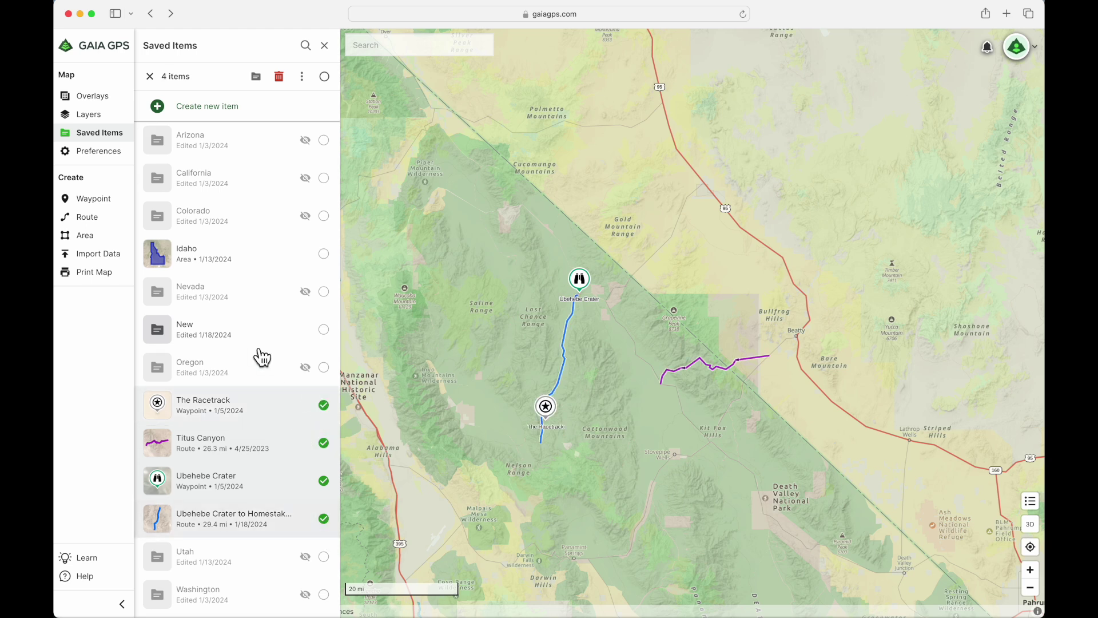
click(257, 78)
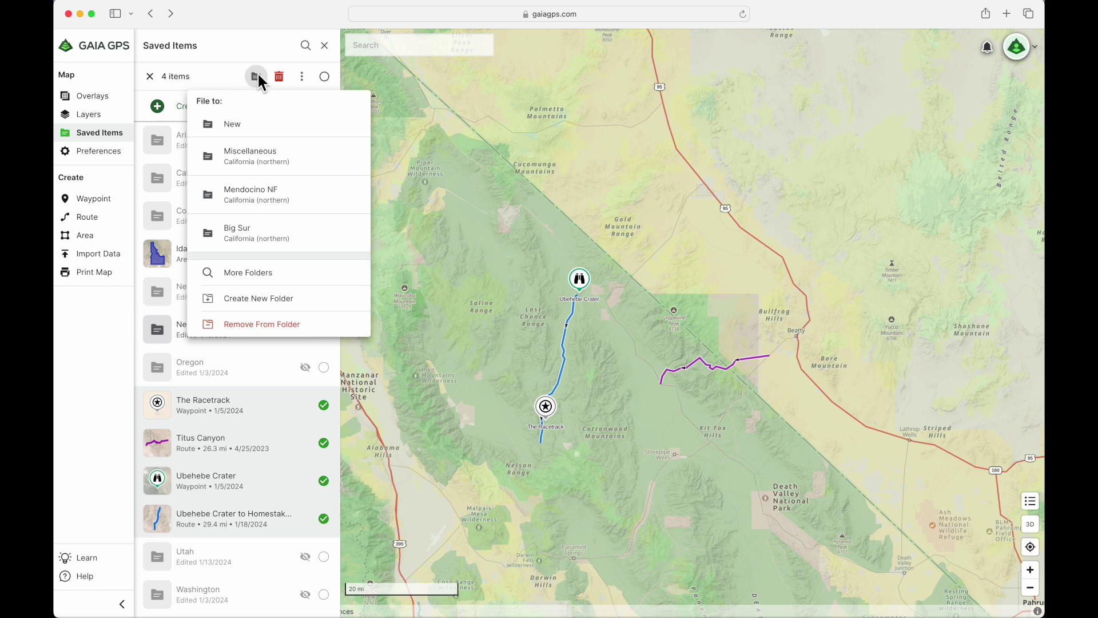
click(304, 126)
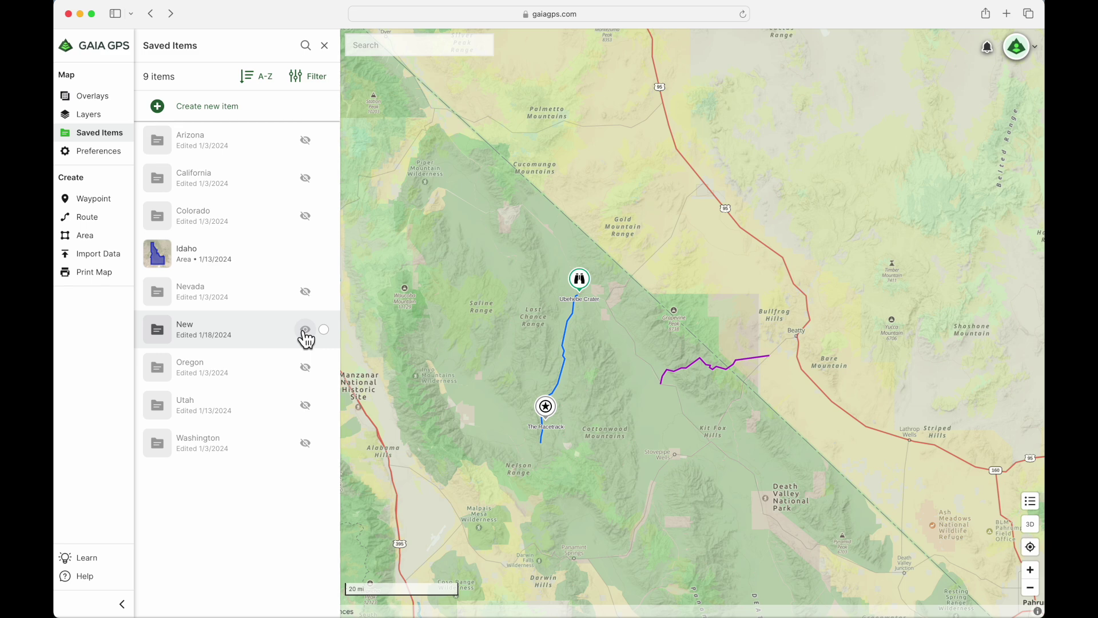
click(306, 331)
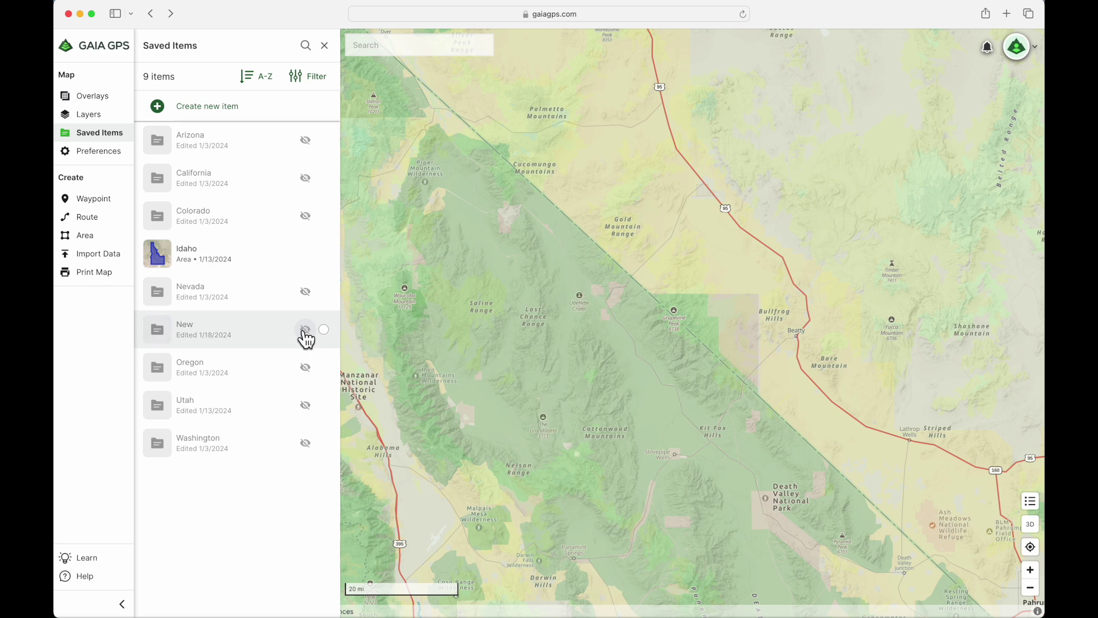
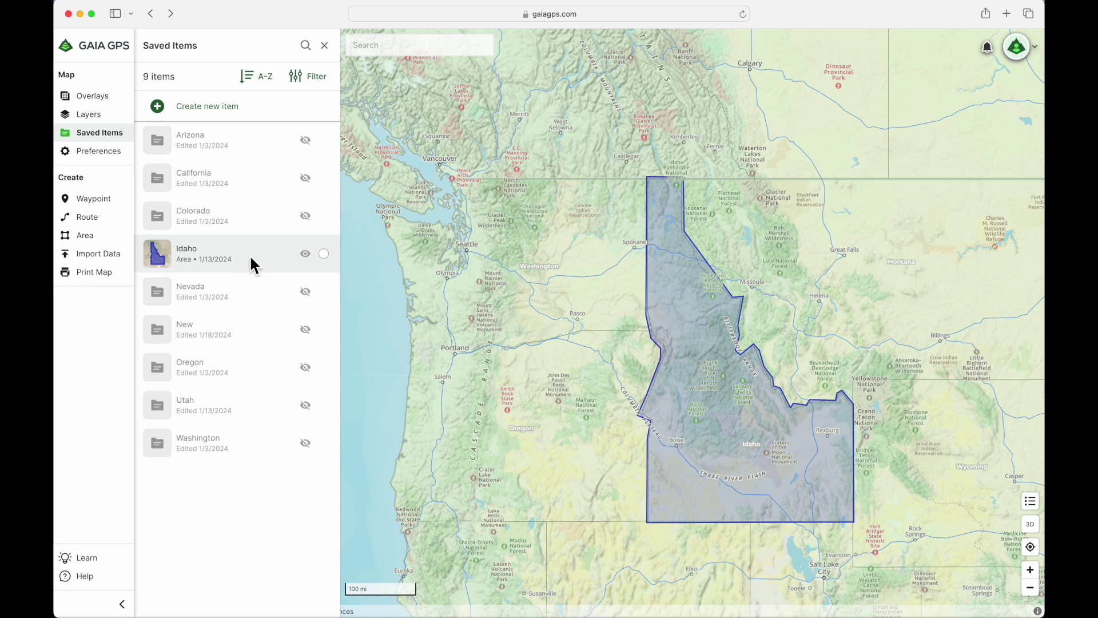
Step: File the Idaho area into a newly created folder named Idaho and return to the saved items list
click(250, 257)
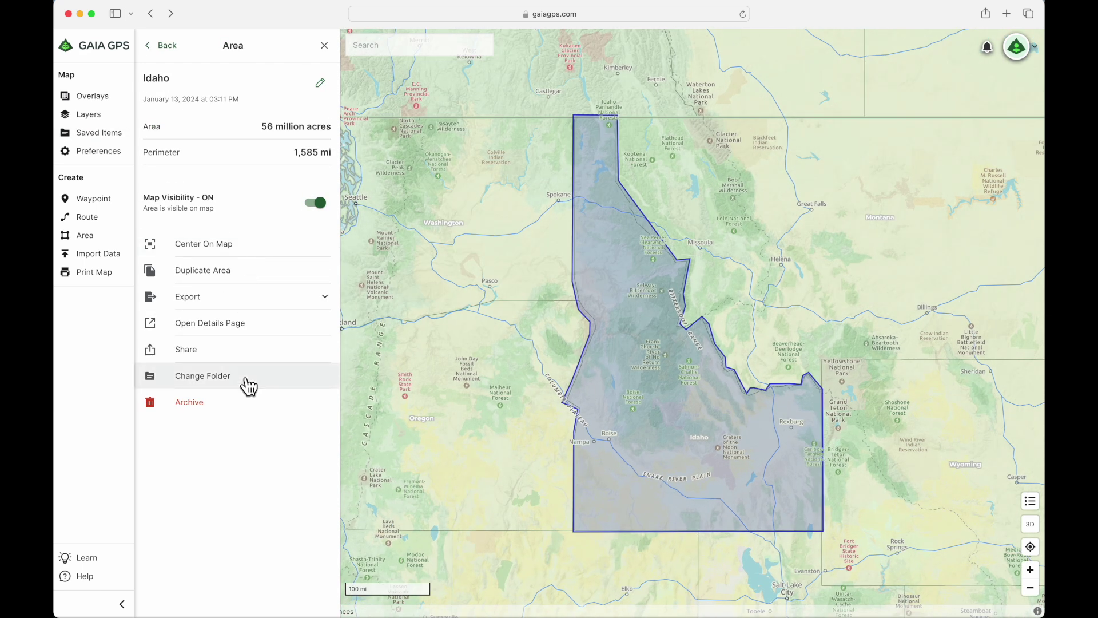
click(250, 387)
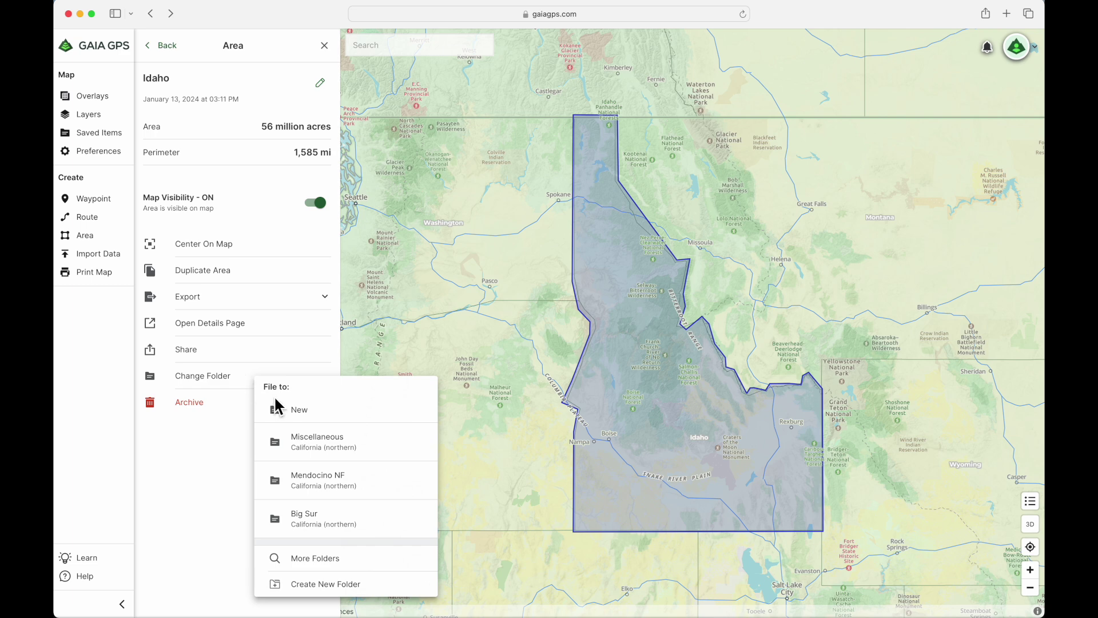
click(338, 585)
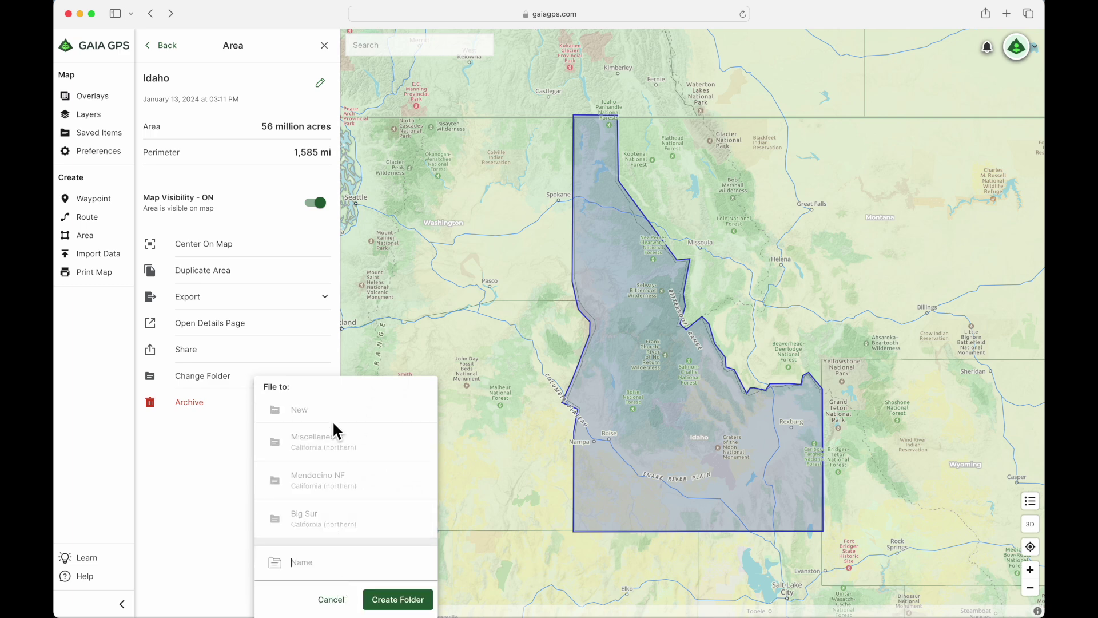
text(Ida)
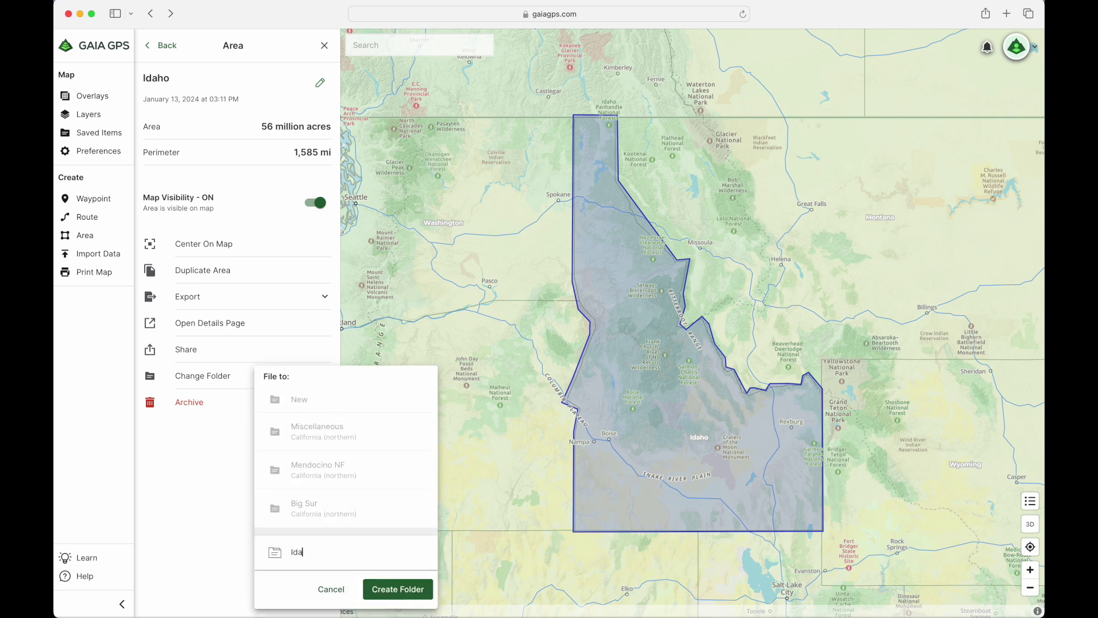
text(ho)
click(400, 596)
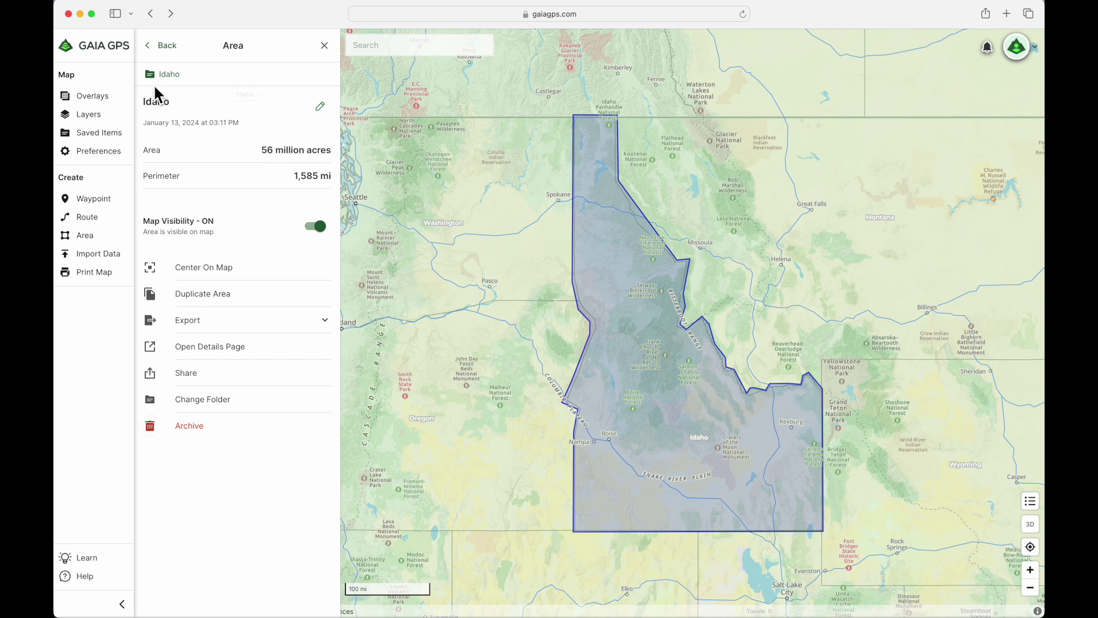
click(156, 47)
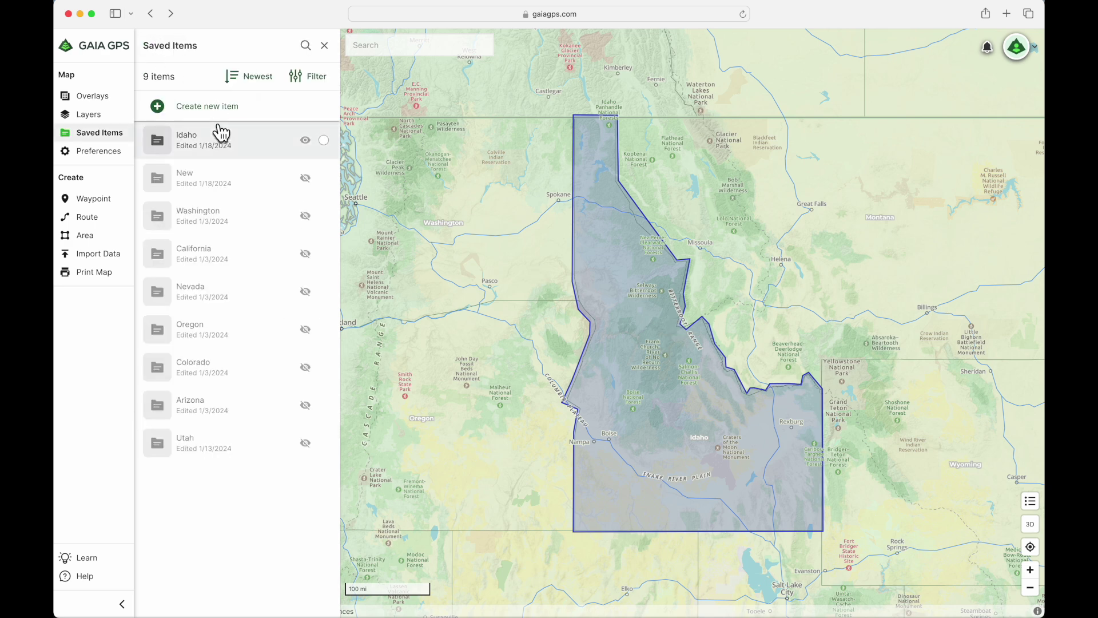
Step: Check the items inside the Idaho folder and return to the saved items list
click(247, 143)
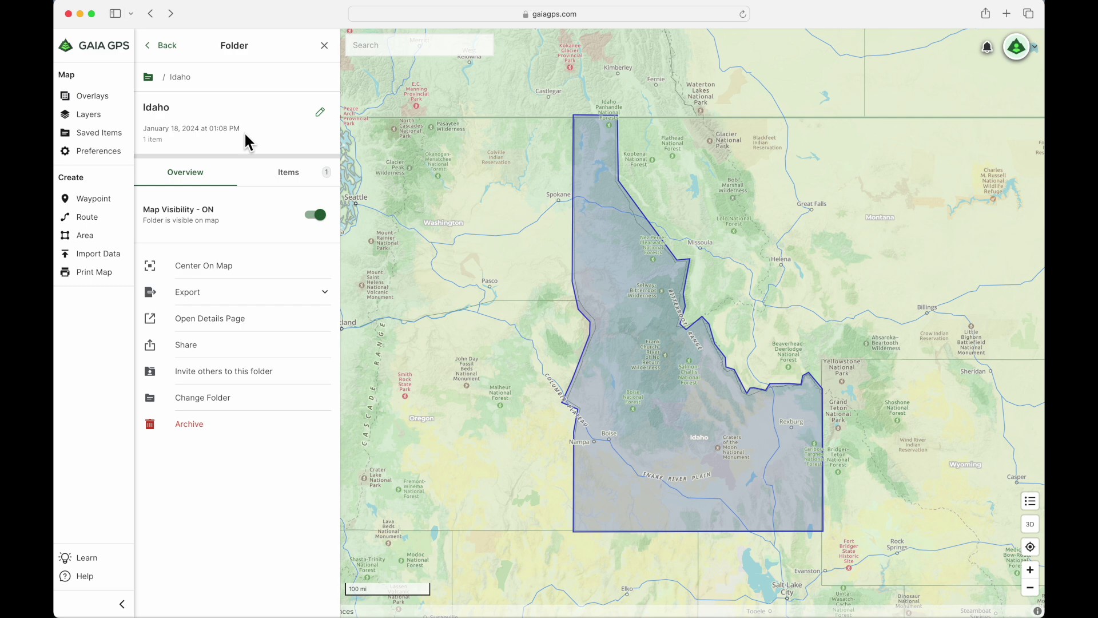
click(266, 181)
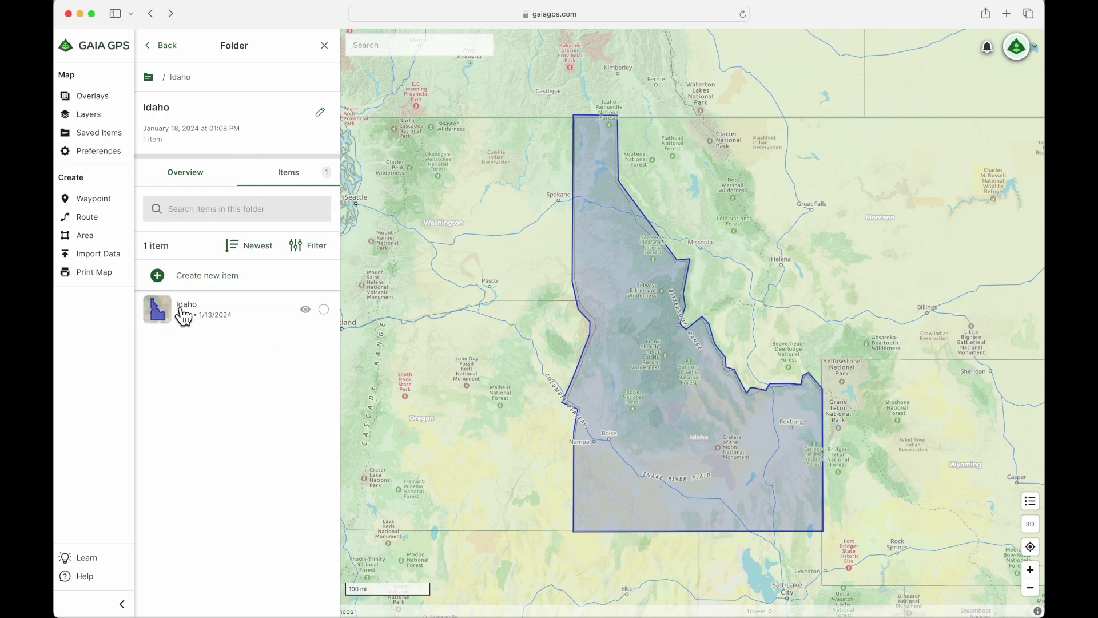
click(149, 47)
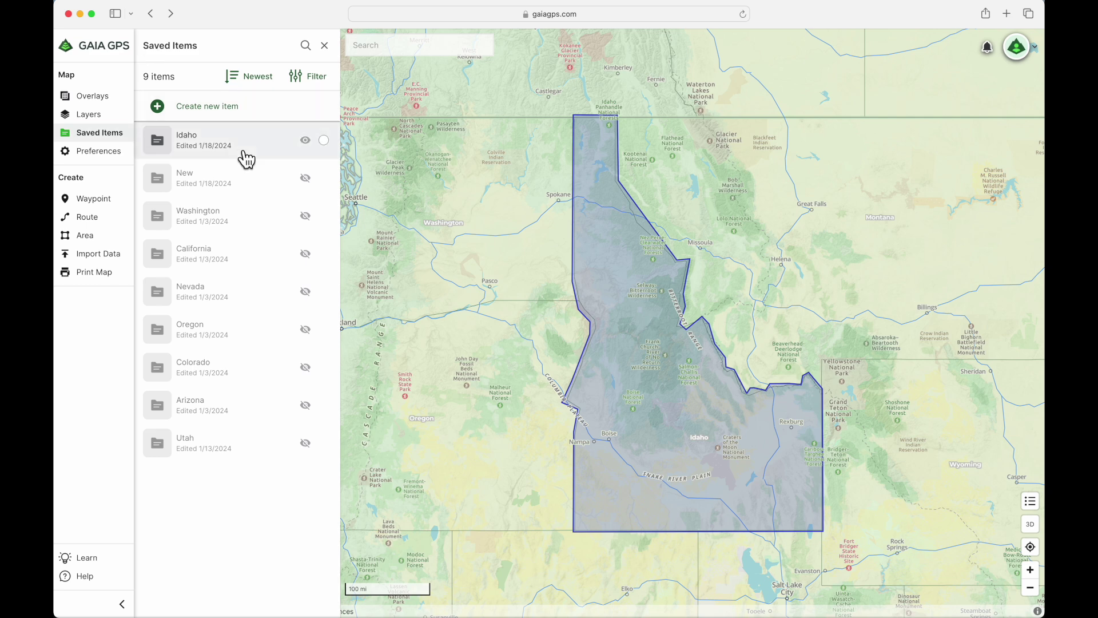
Step: Hide the Idaho folder on the map and move the New folder into Death Valley NP under California (southern)
click(306, 141)
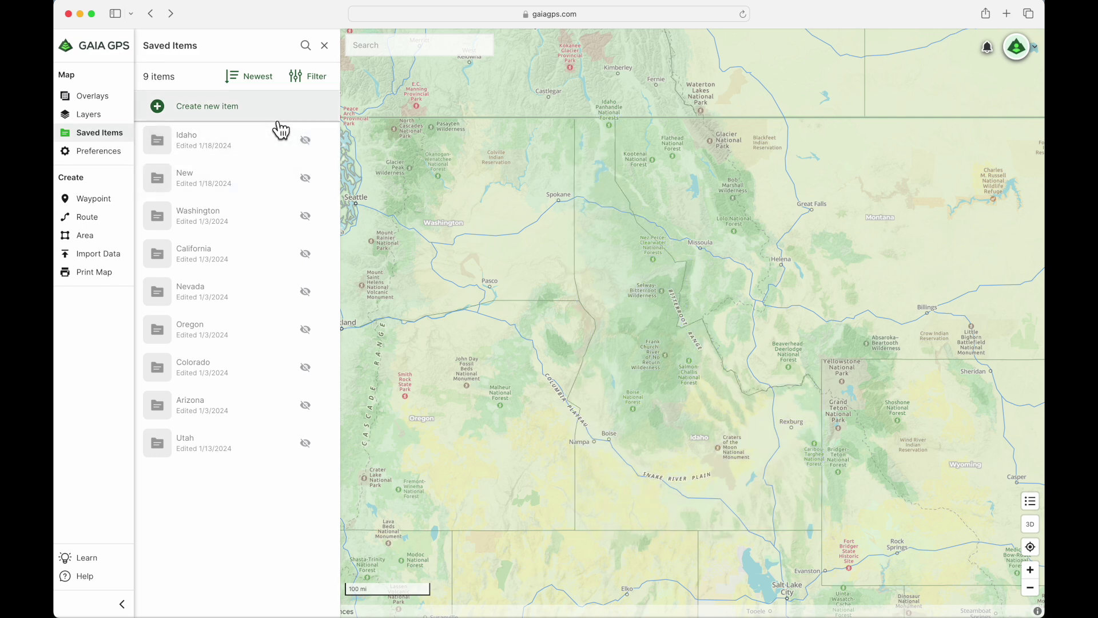
click(249, 191)
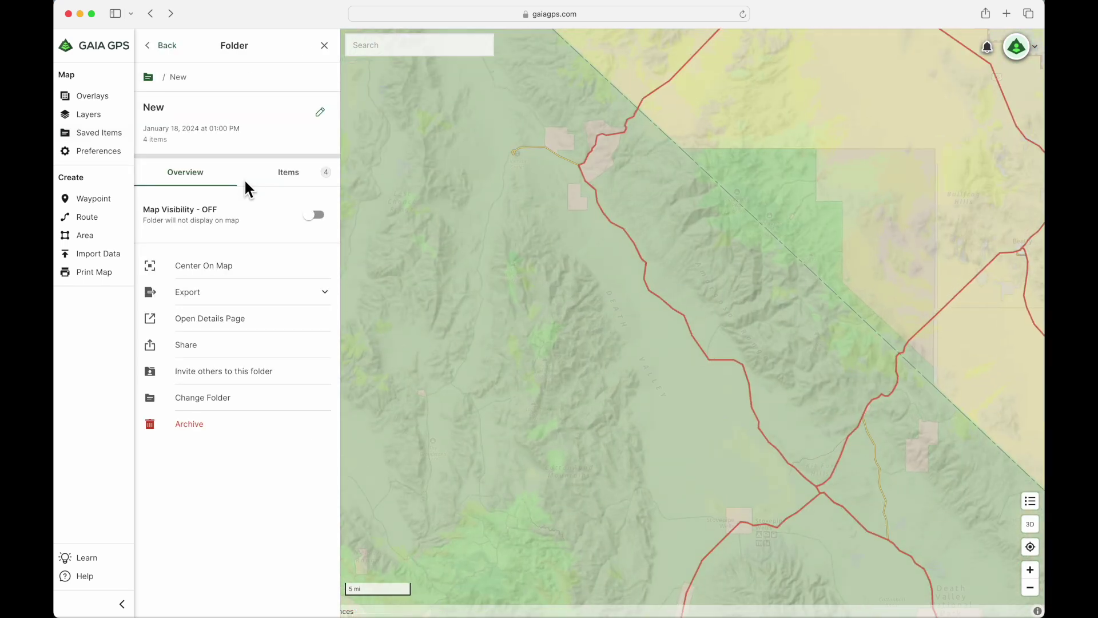
click(227, 404)
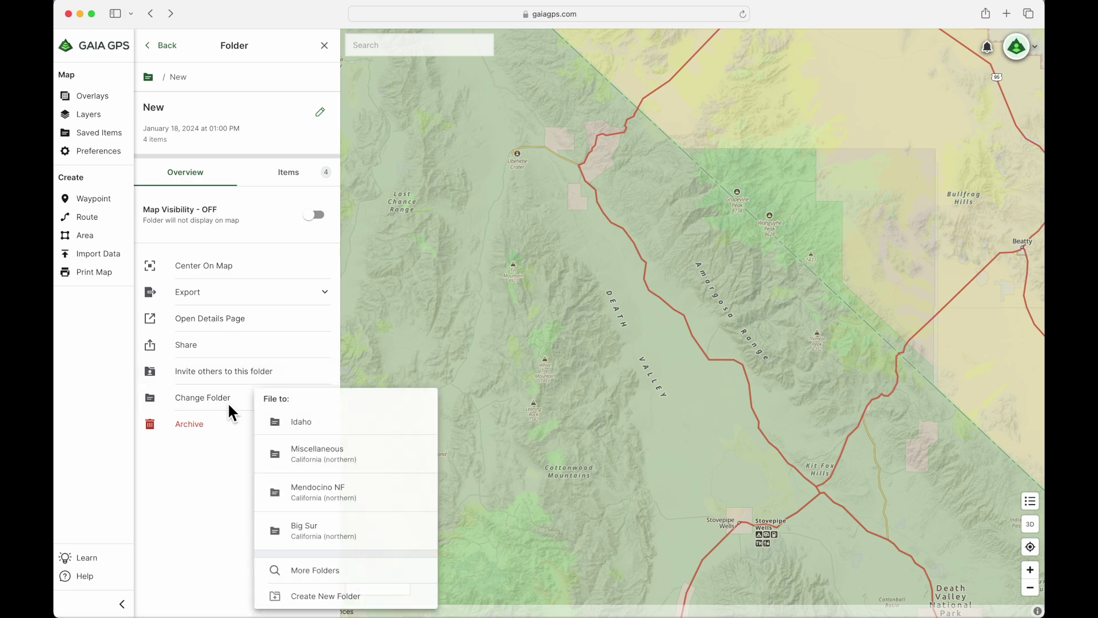
click(386, 580)
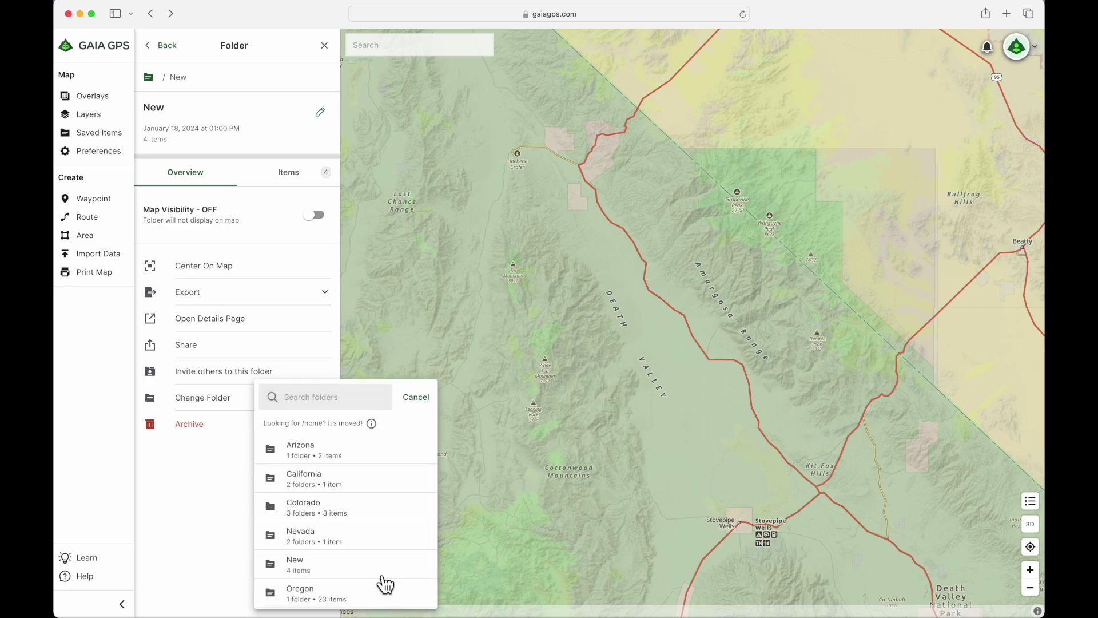
mouse_move(365, 486)
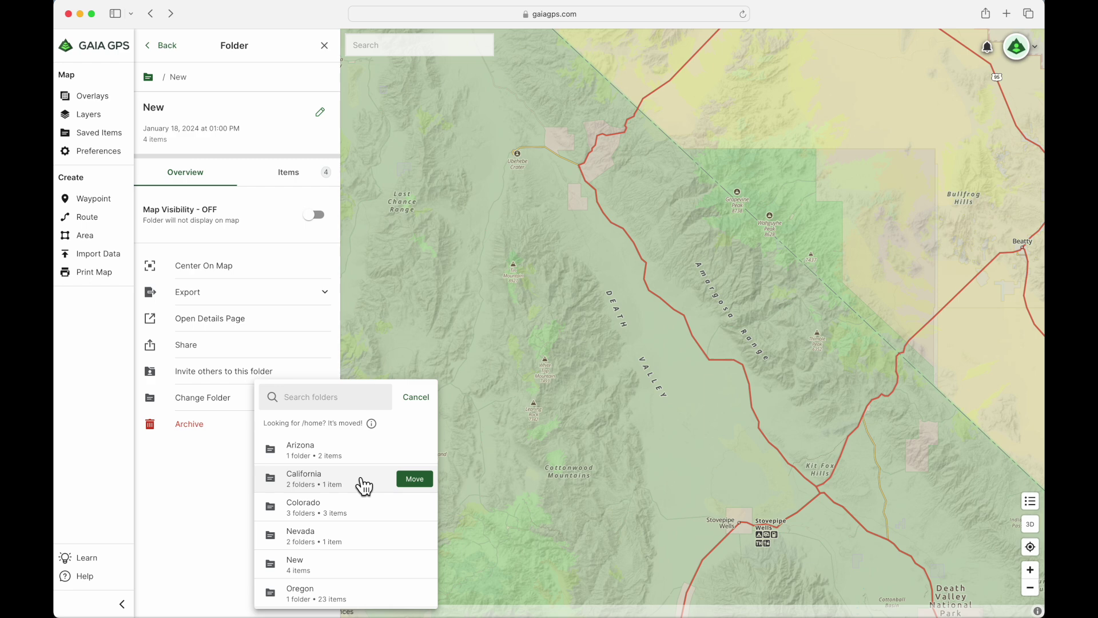
scroll(365, 486, down, 2)
scroll(363, 485, up, 2)
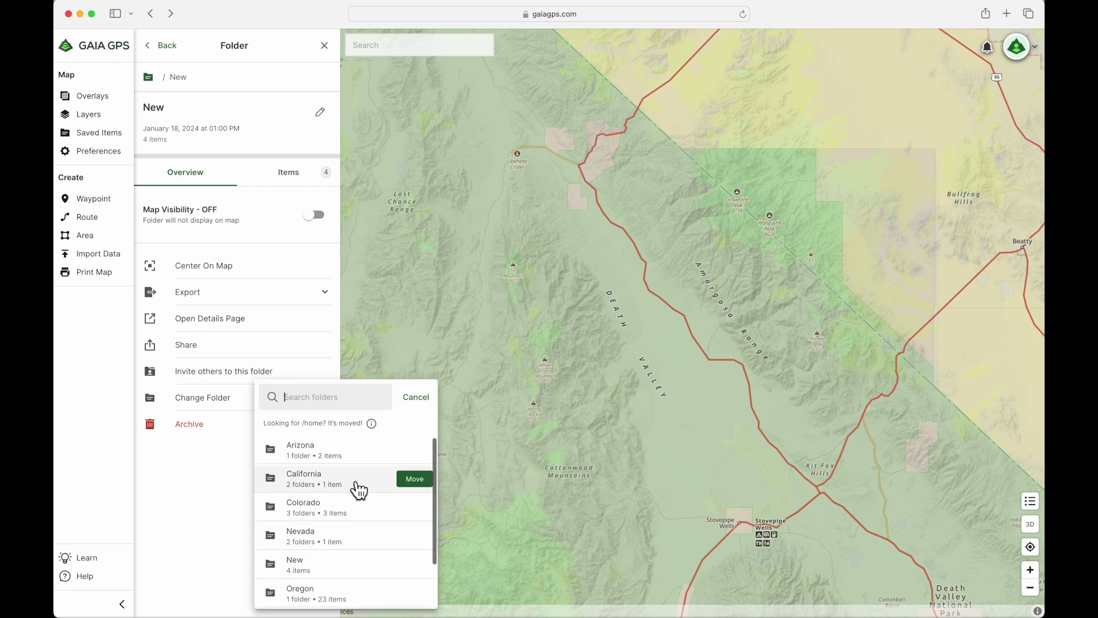
click(391, 483)
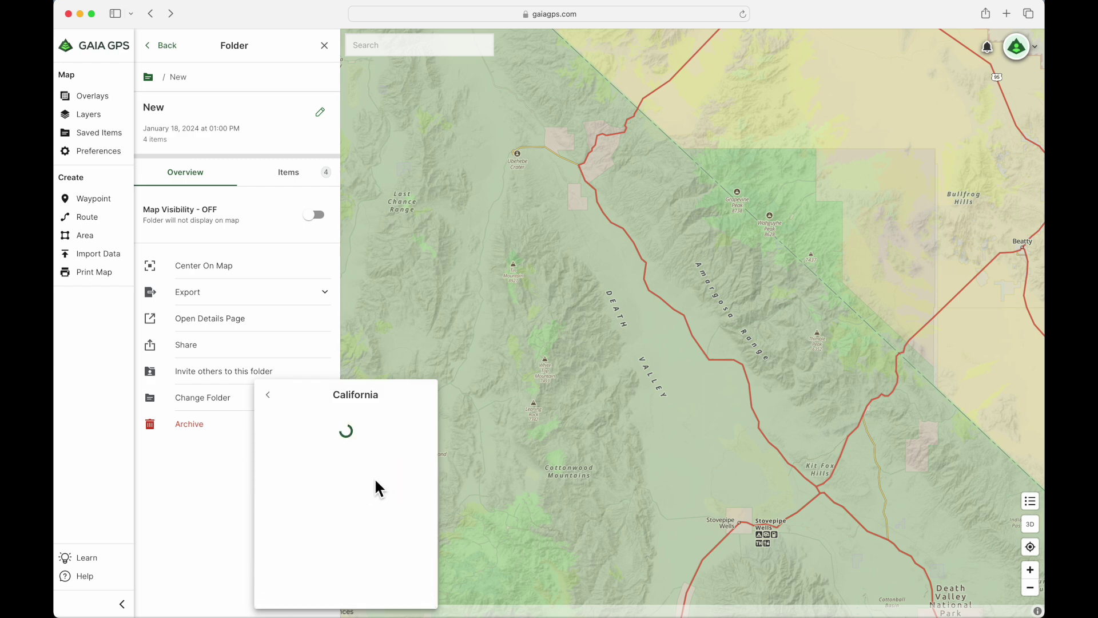
mouse_move(373, 433)
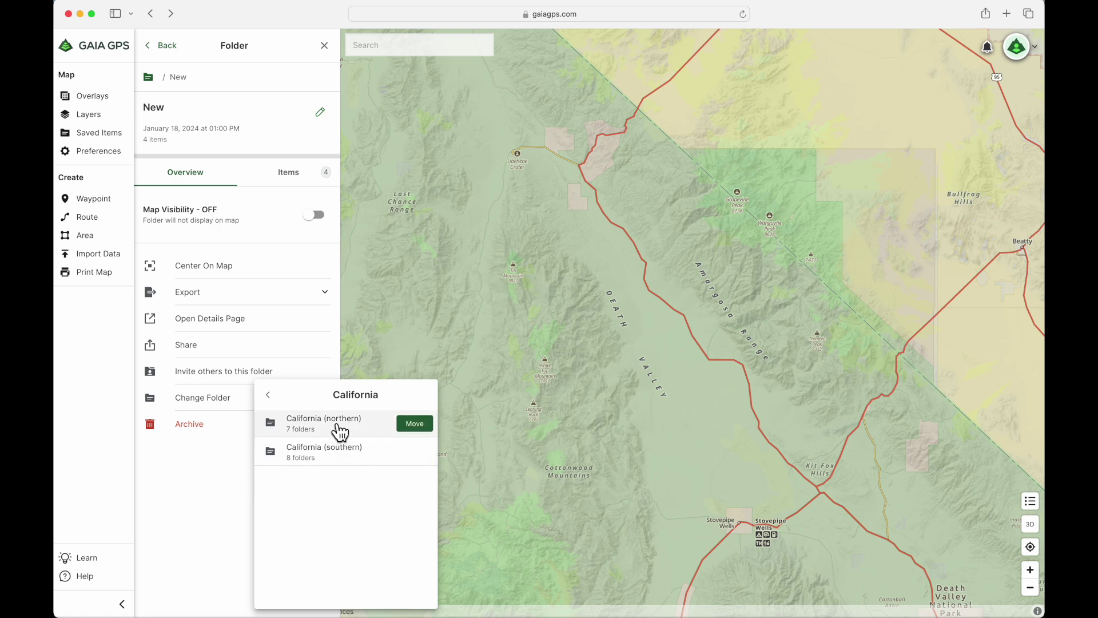
mouse_move(337, 456)
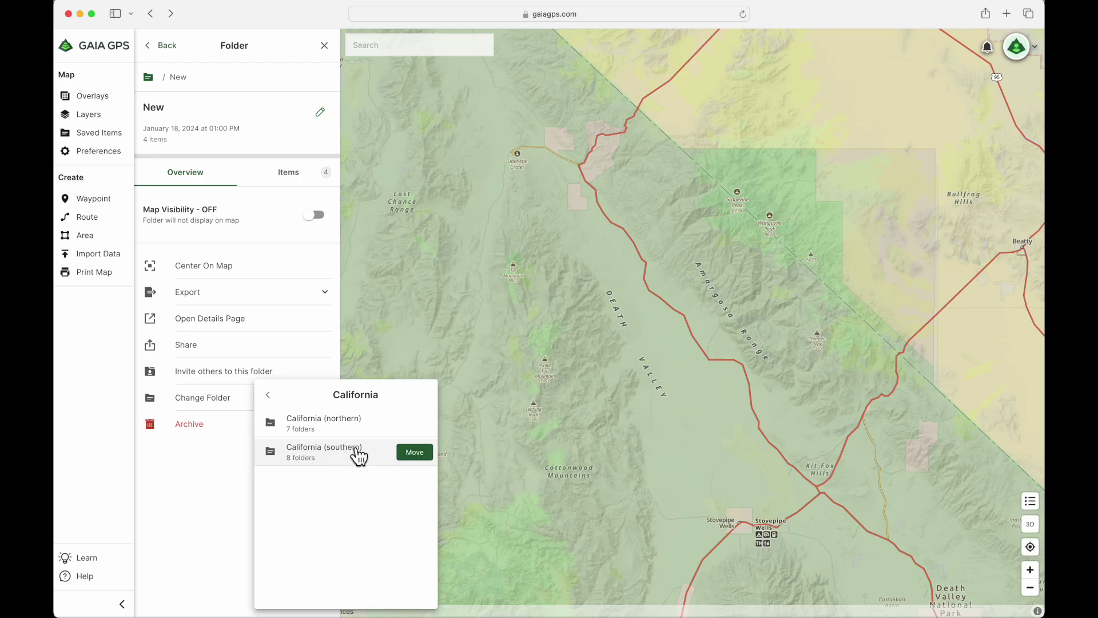
click(339, 459)
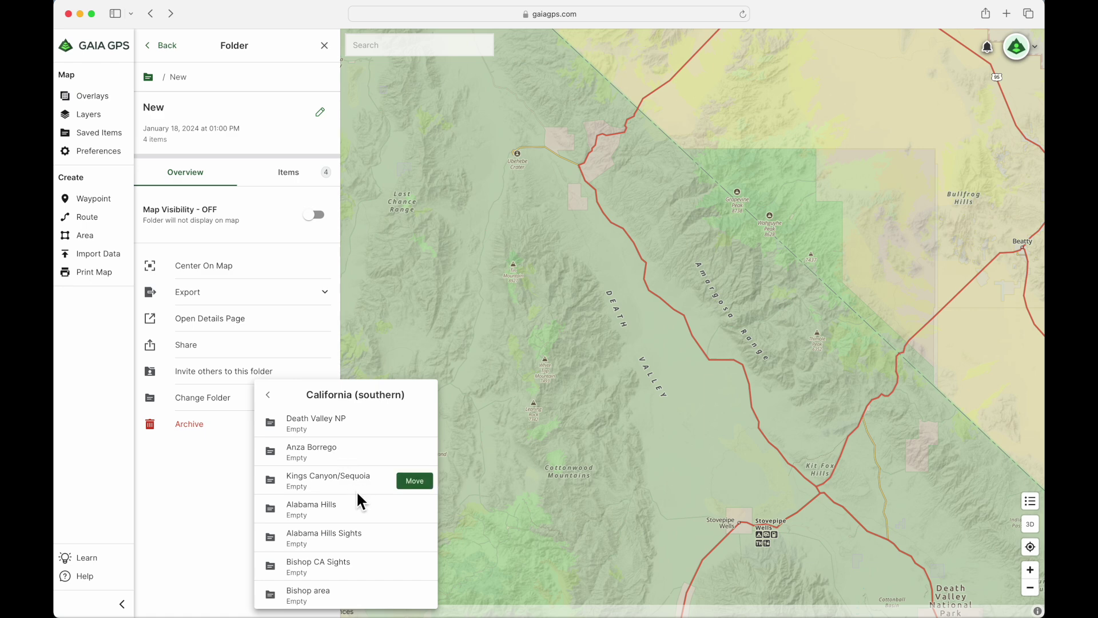
scroll(358, 499, down, 1)
scroll(358, 499, up, 1)
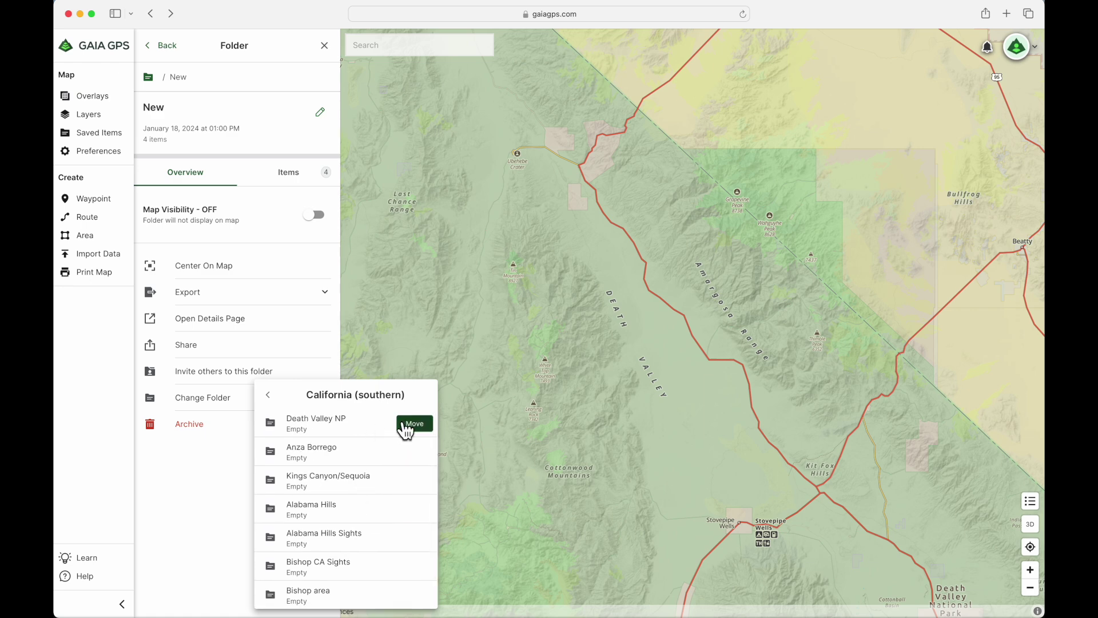
click(407, 427)
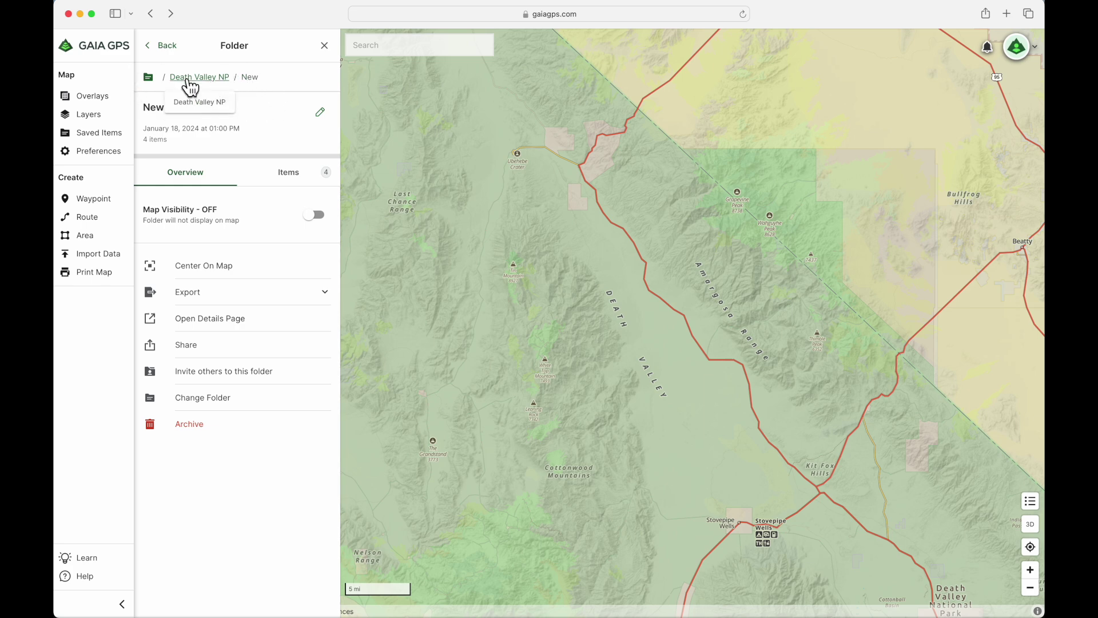
Step: Browse from the saved items list through California and California (southern) to Bishop area, and examine its parent folder path
click(149, 79)
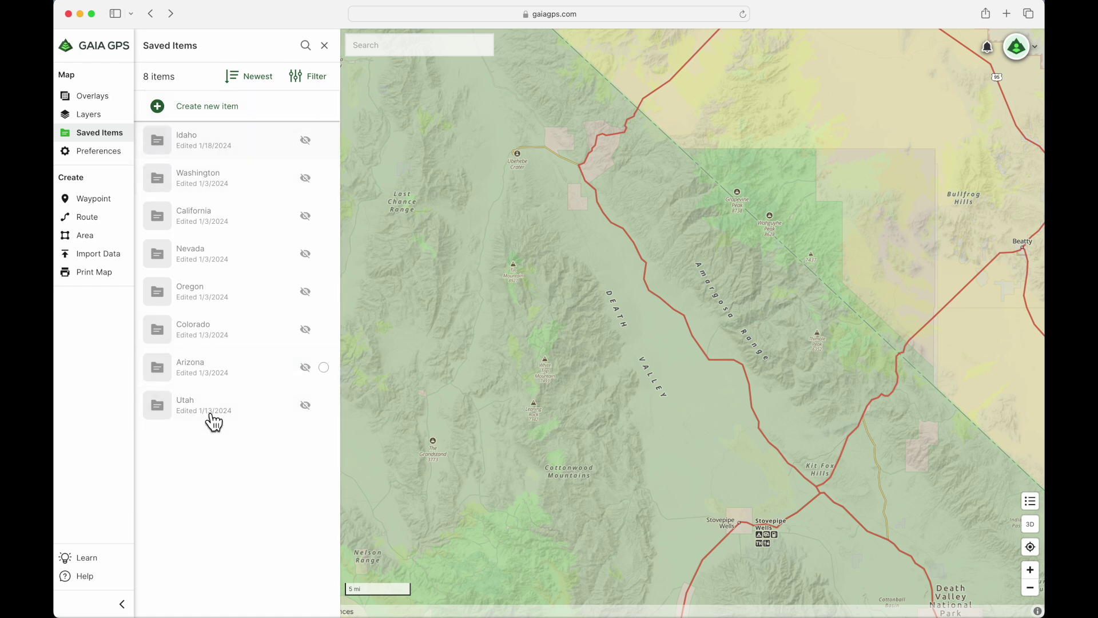
click(206, 223)
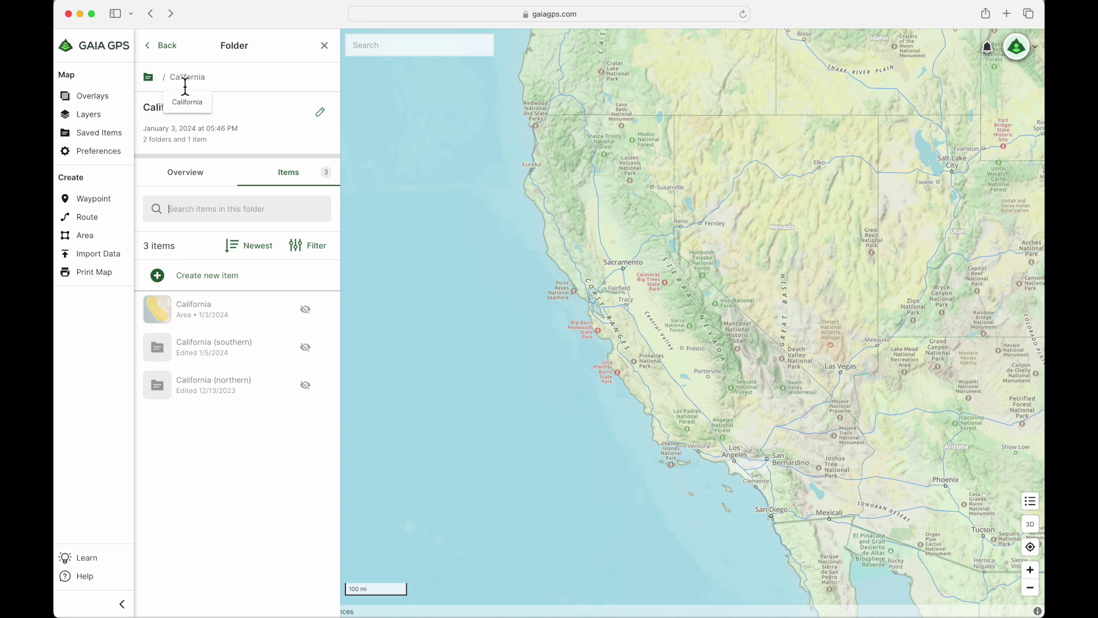
click(209, 347)
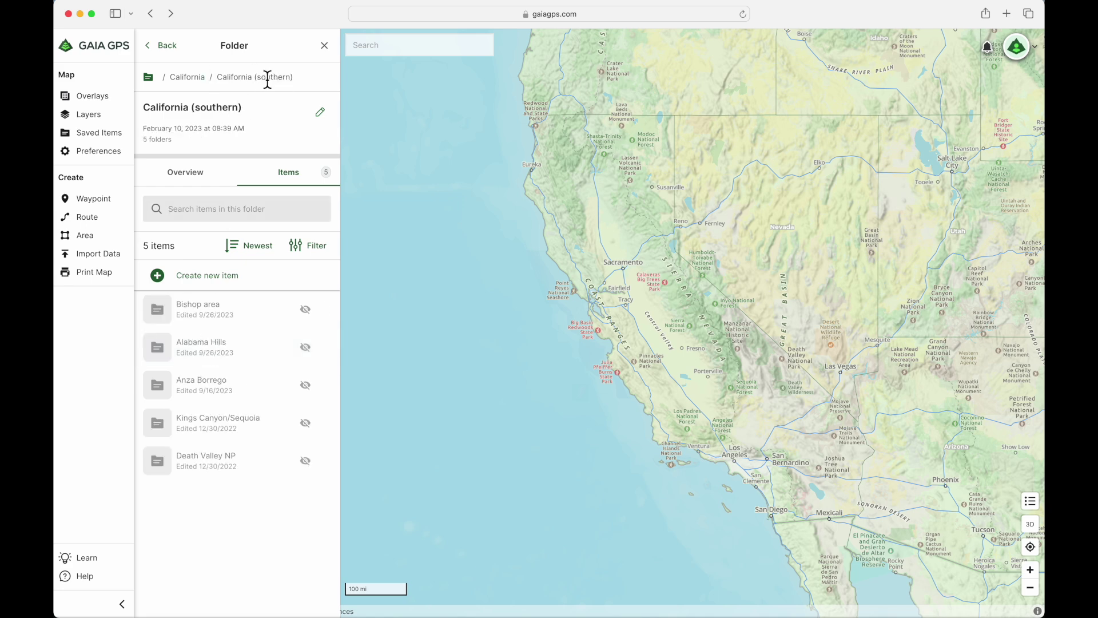
click(205, 318)
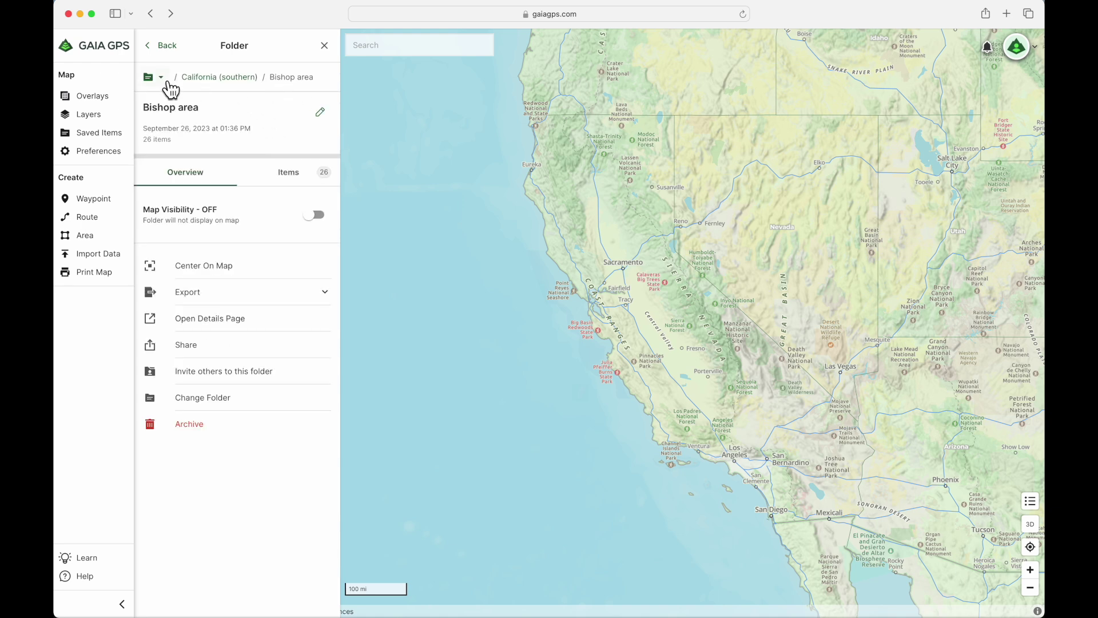
click(162, 79)
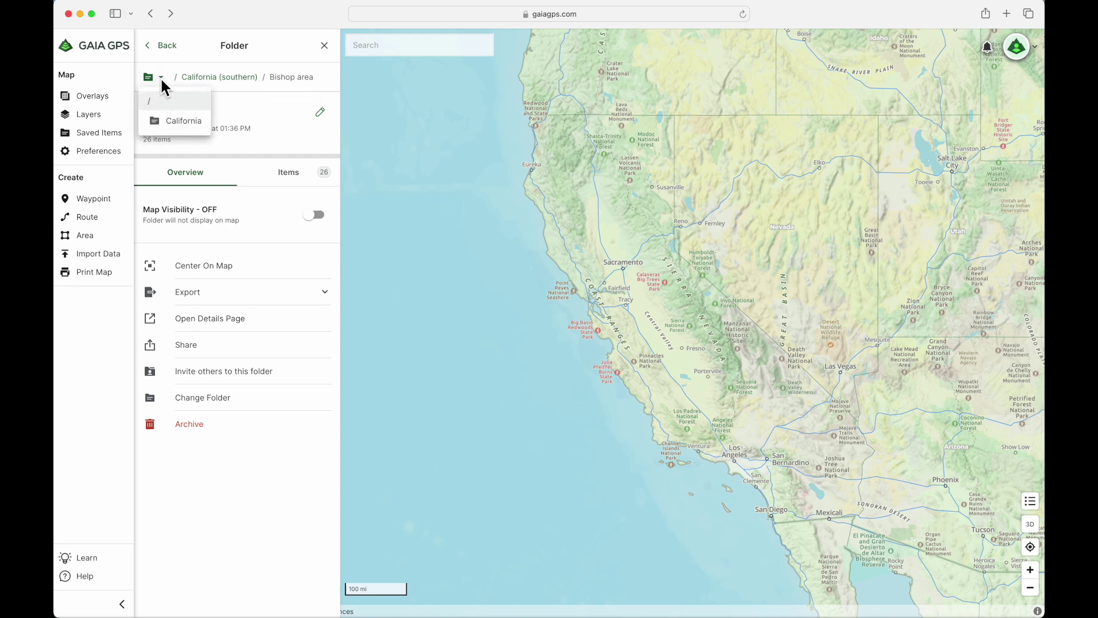
click(162, 79)
click(162, 79)
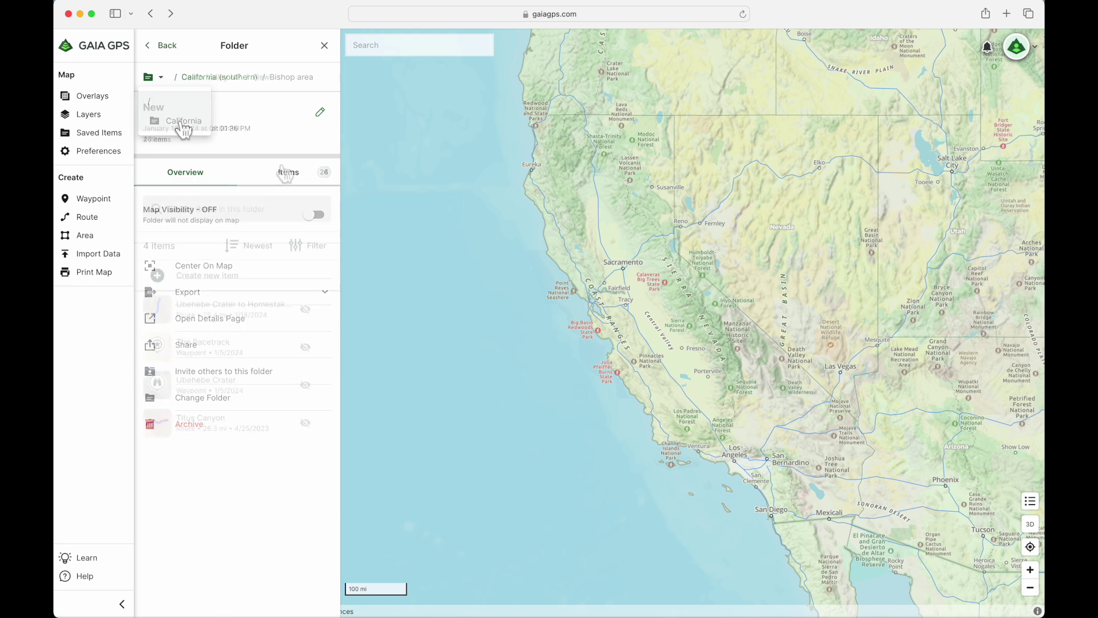
Step: Remove the Ubehebe Crater route and Titus Canyon from the New folder and return to the saved items list
click(285, 173)
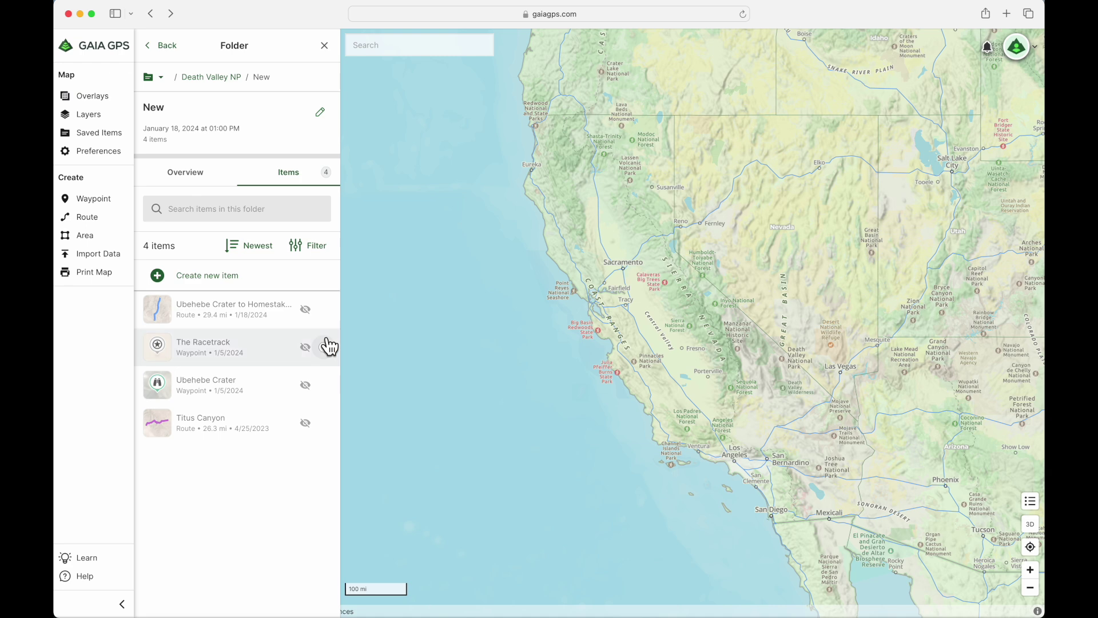
click(325, 311)
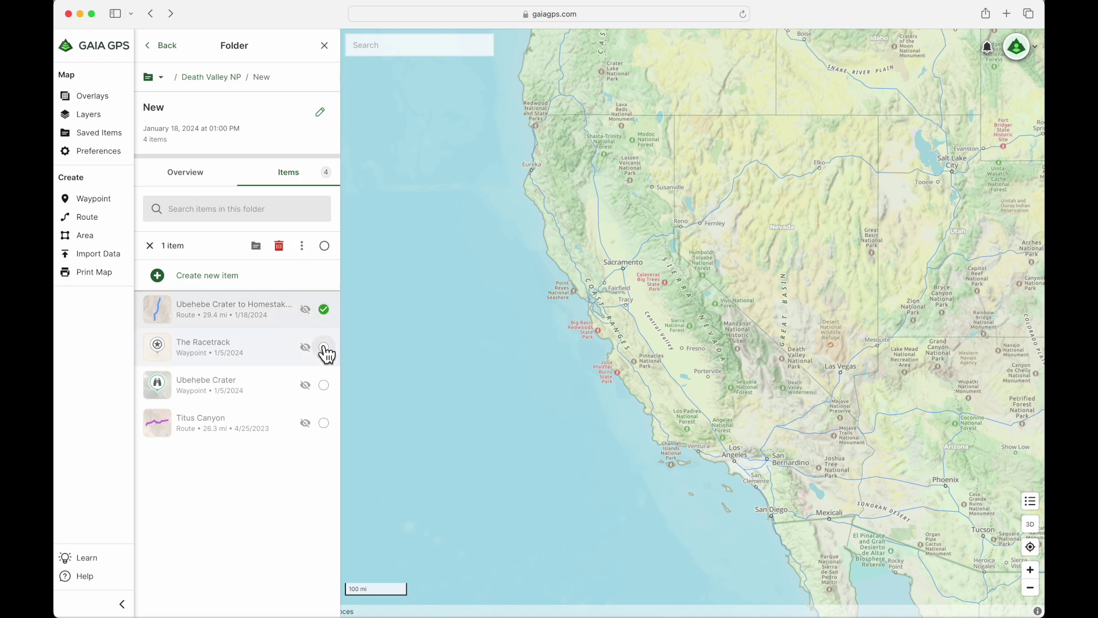
click(325, 424)
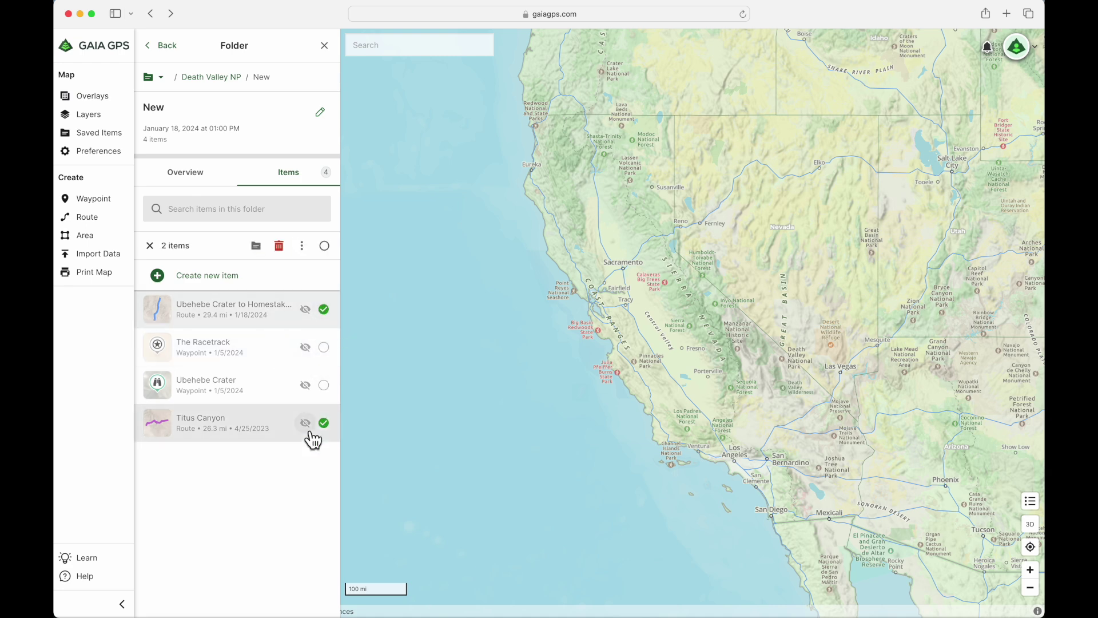
click(256, 246)
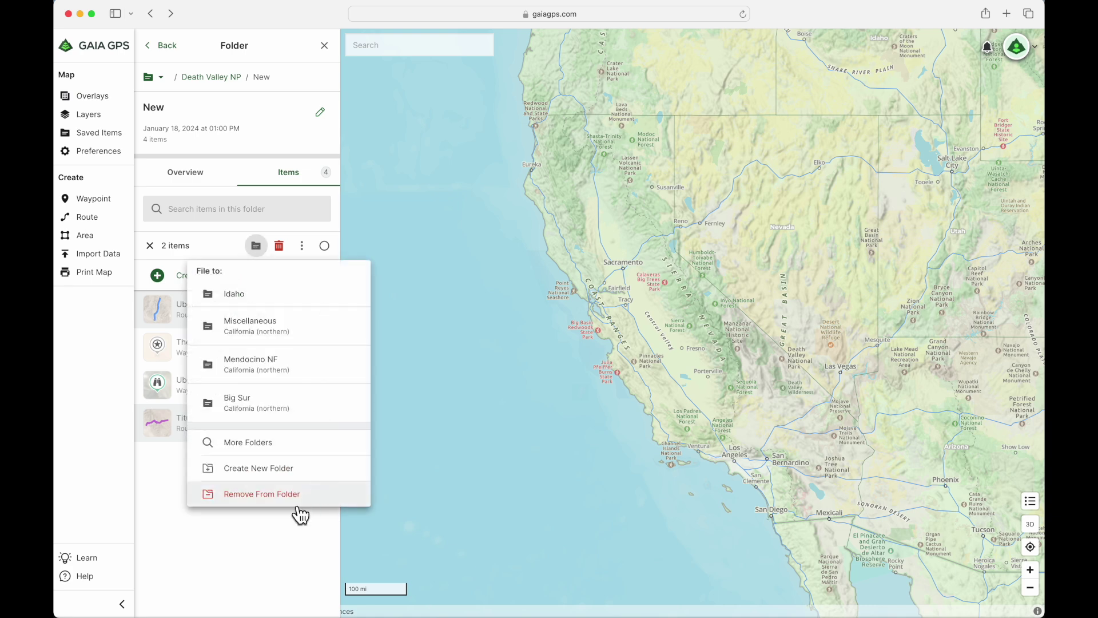
click(323, 503)
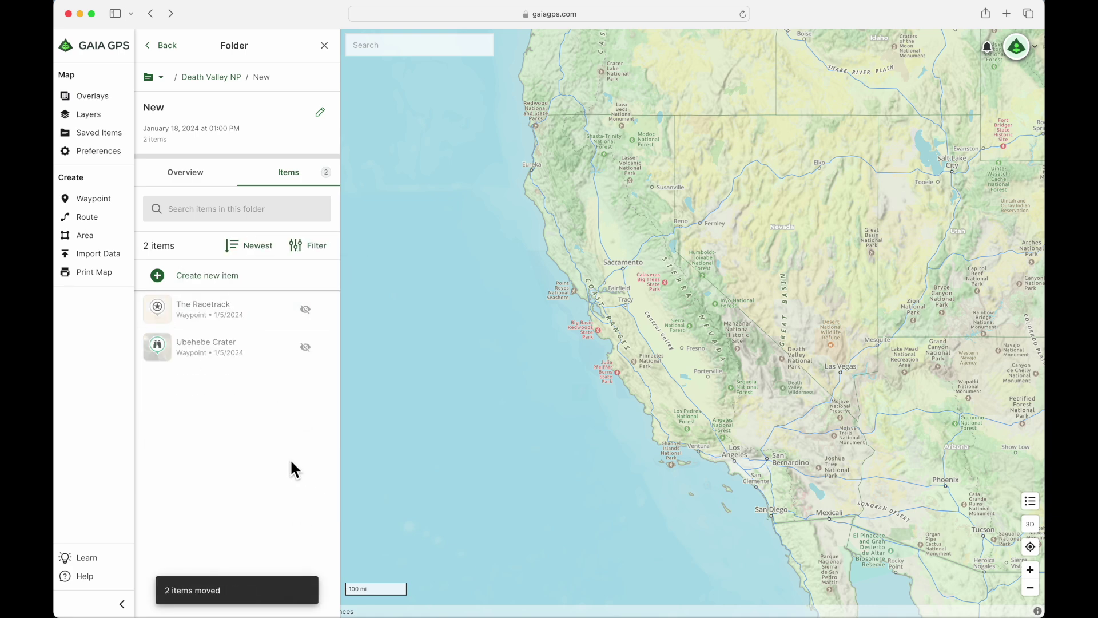
click(163, 80)
click(155, 112)
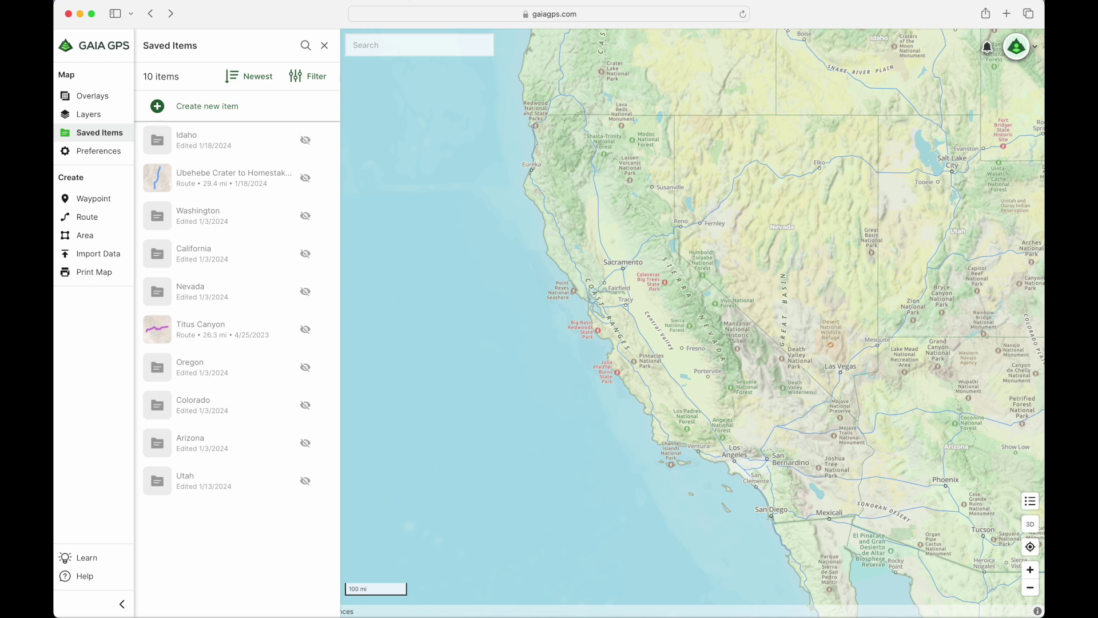
Step: Close the saved items list, open the account's Waypoints page in a new tab and look through the waypoint list
click(324, 47)
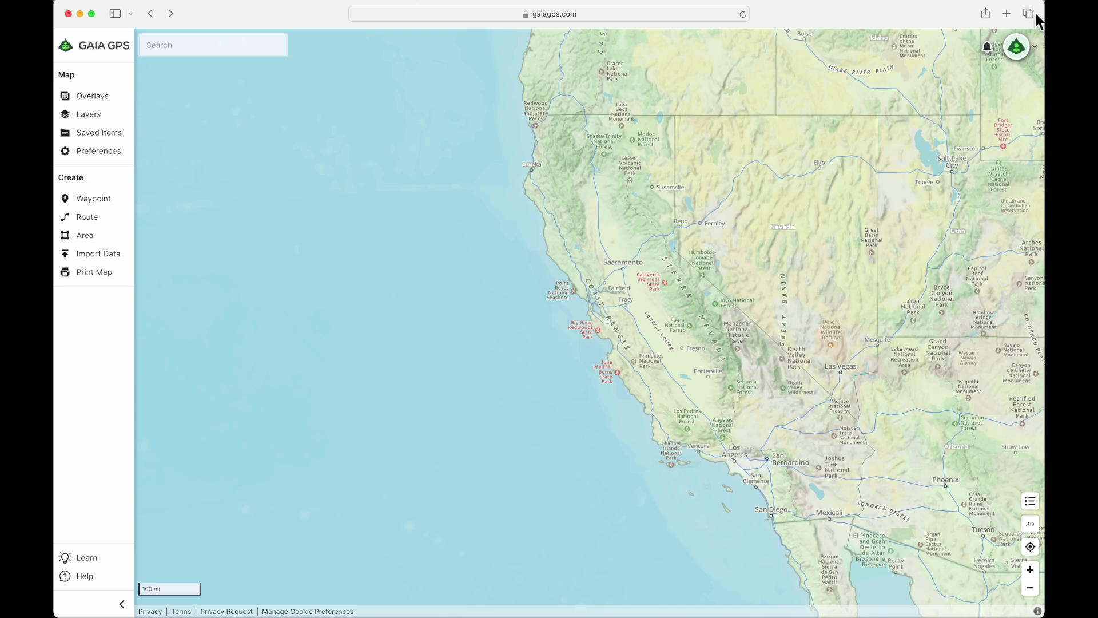
click(1021, 50)
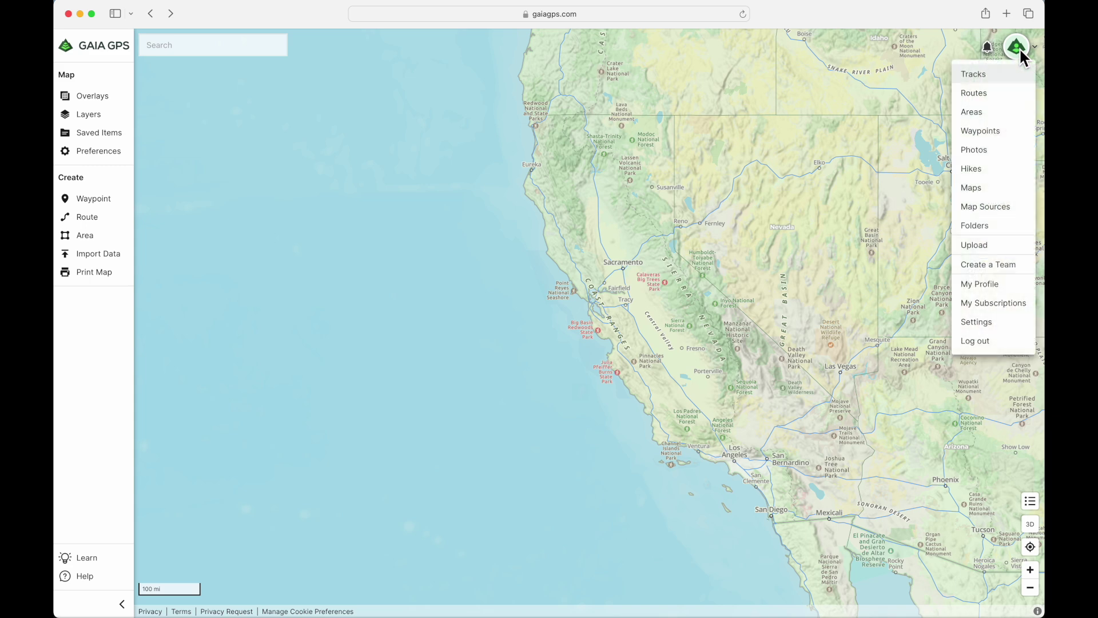
right_click(1011, 133)
click(996, 135)
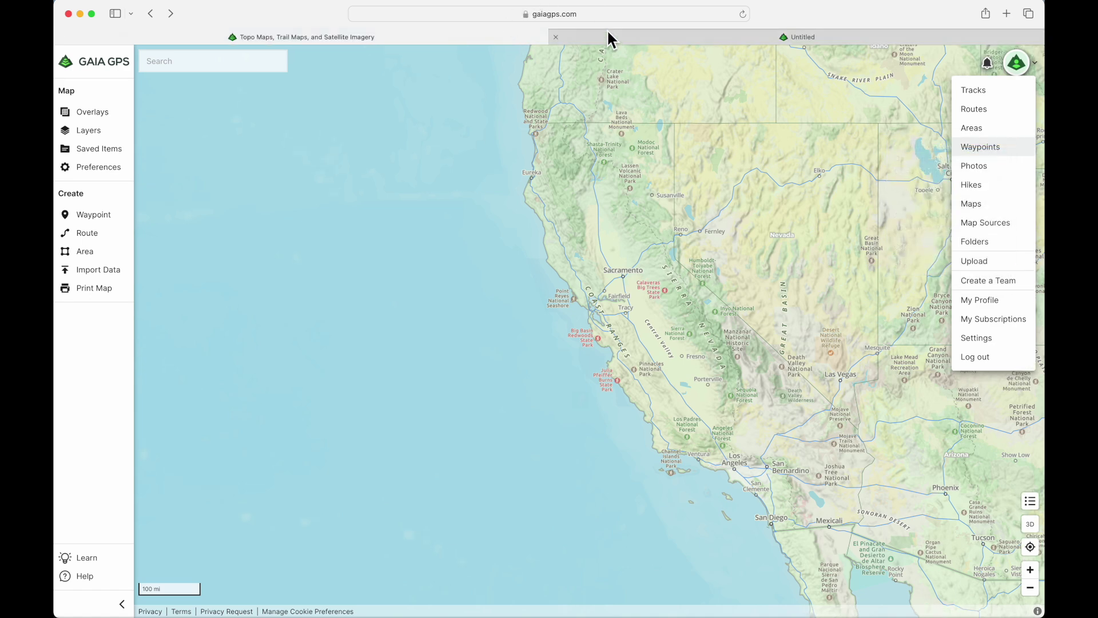
click(608, 35)
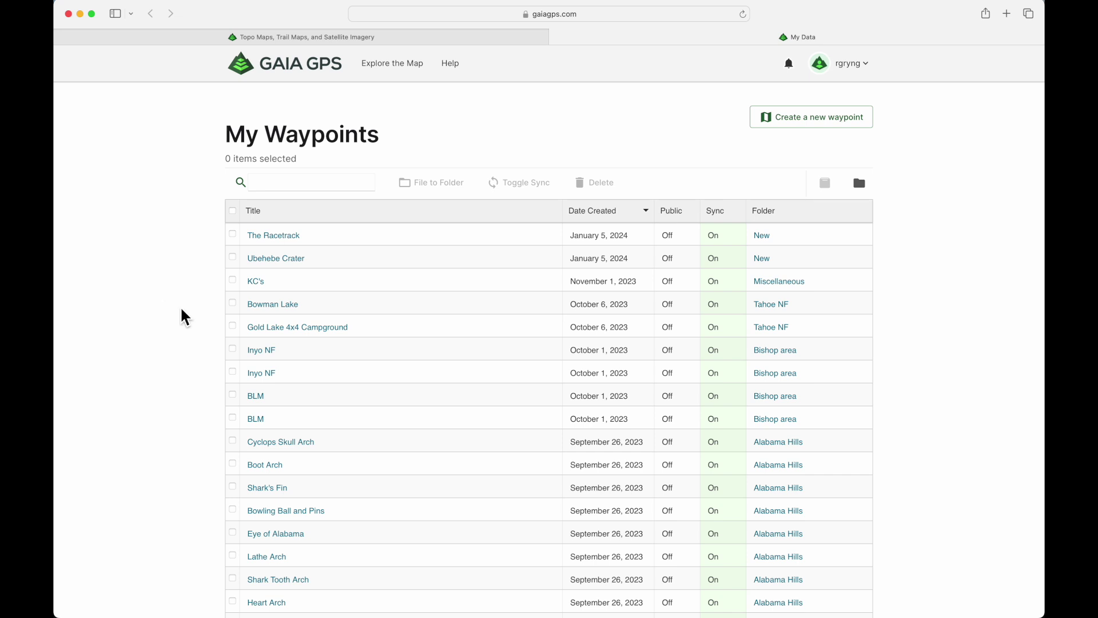
scroll(186, 316, down, 5)
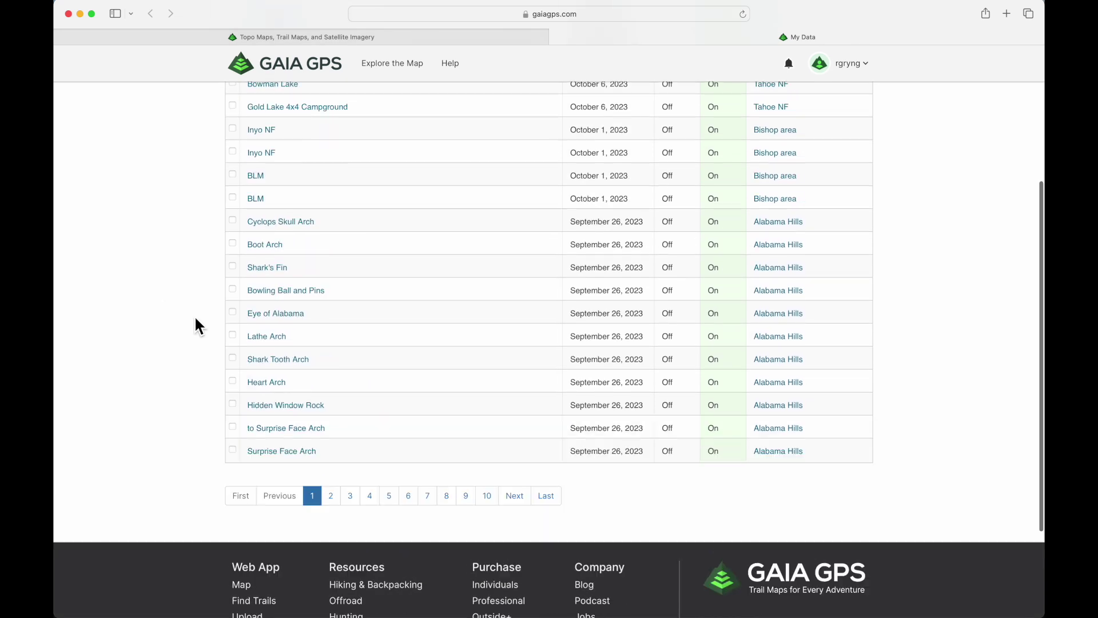
scroll(195, 319, up, 3)
scroll(200, 326, up, 1)
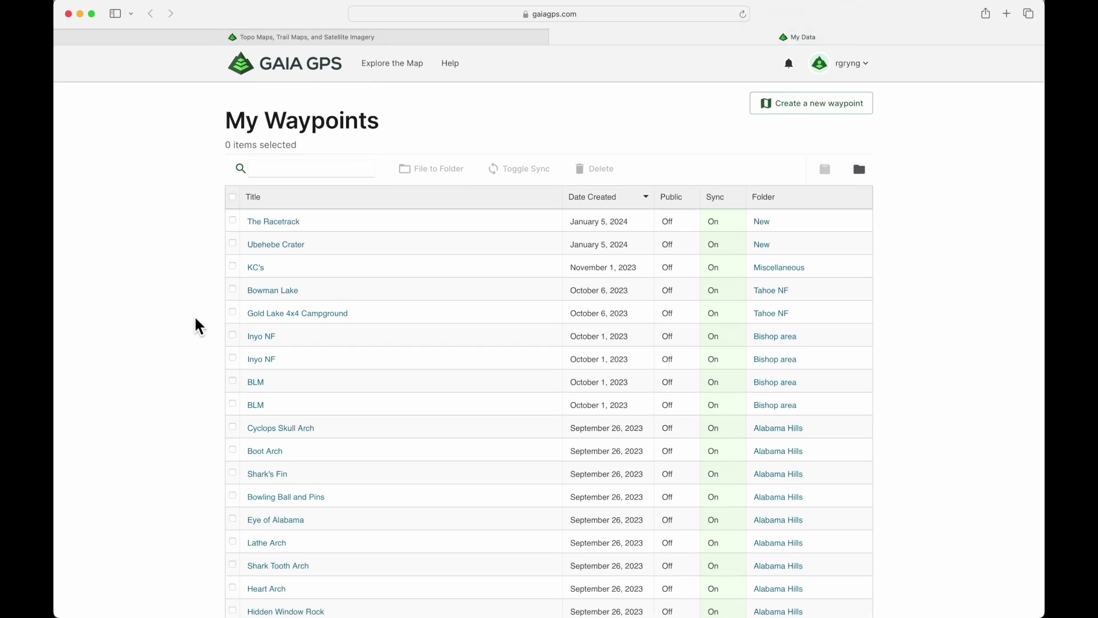
Step: Try selecting The Racetrack and Ubehebe Crater waypoints together and clear the selection
click(233, 221)
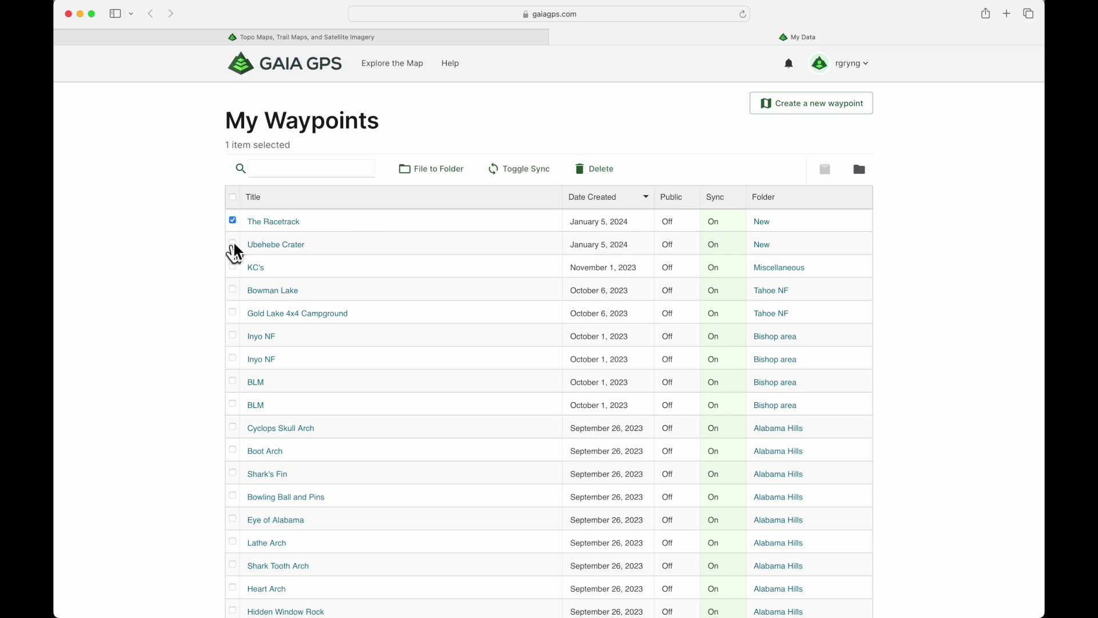
click(232, 244)
click(233, 243)
click(233, 222)
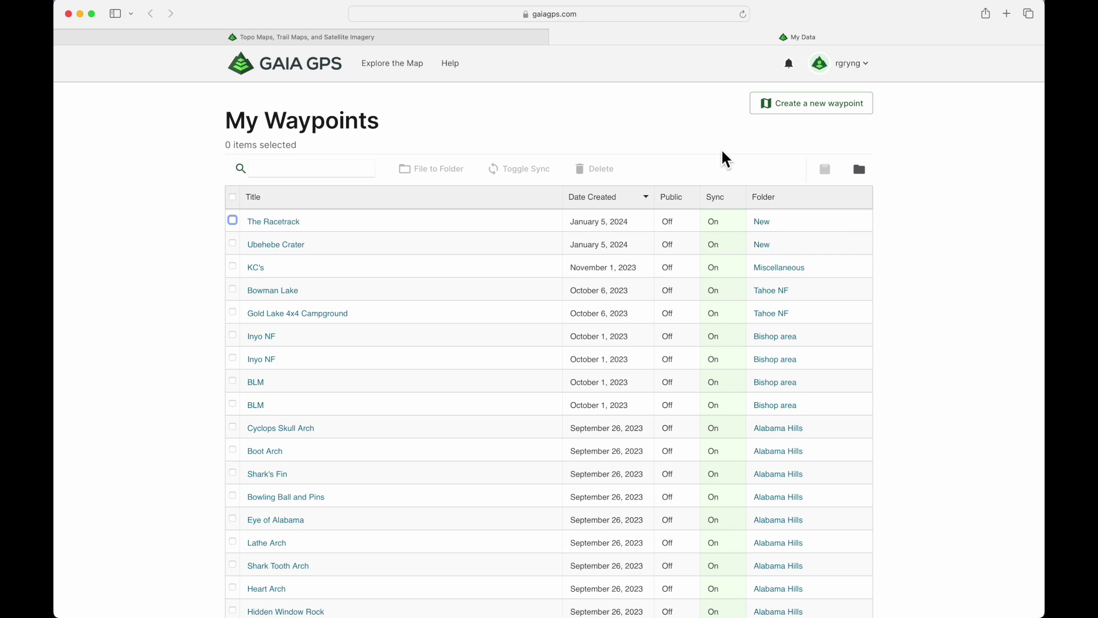
Step: Show the archived waypoints in the list and permanently delete the Emoji waypoint
click(828, 176)
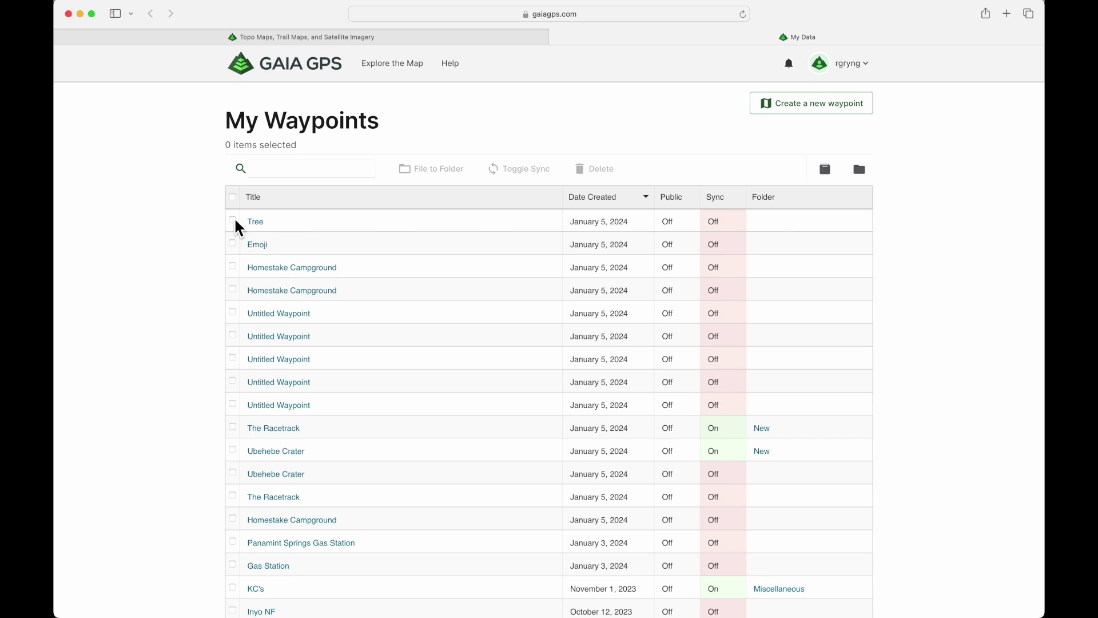
click(233, 244)
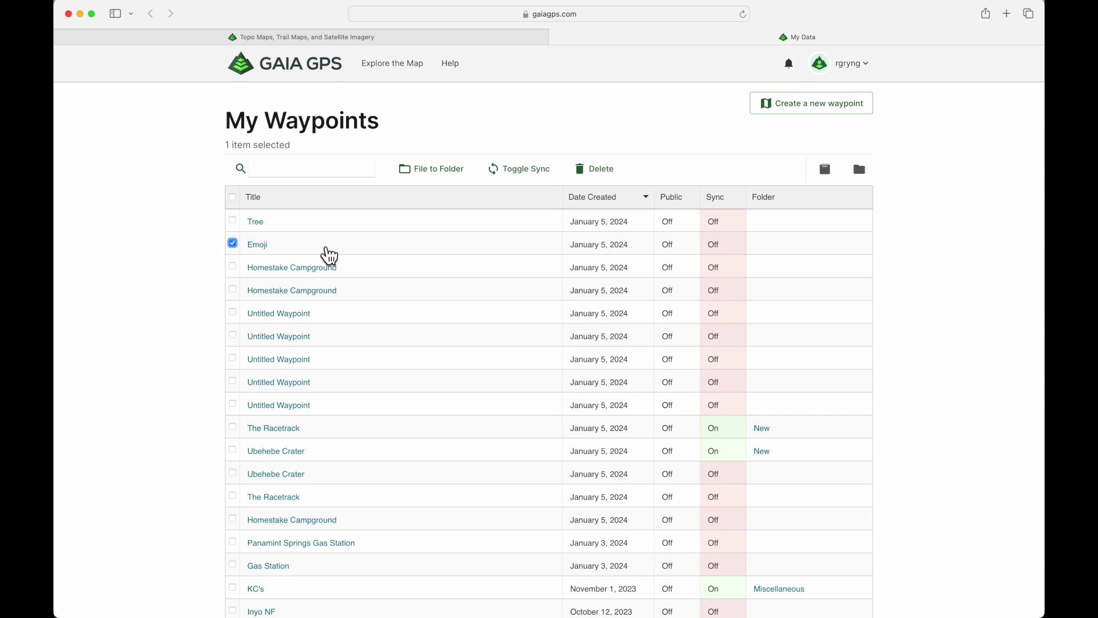
click(592, 177)
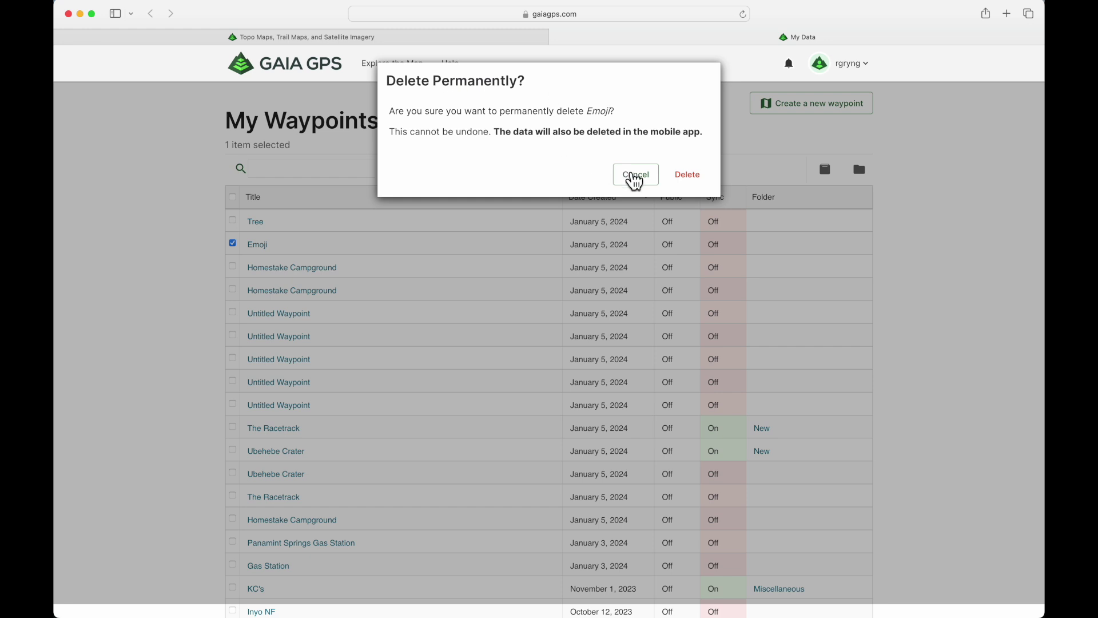
click(688, 182)
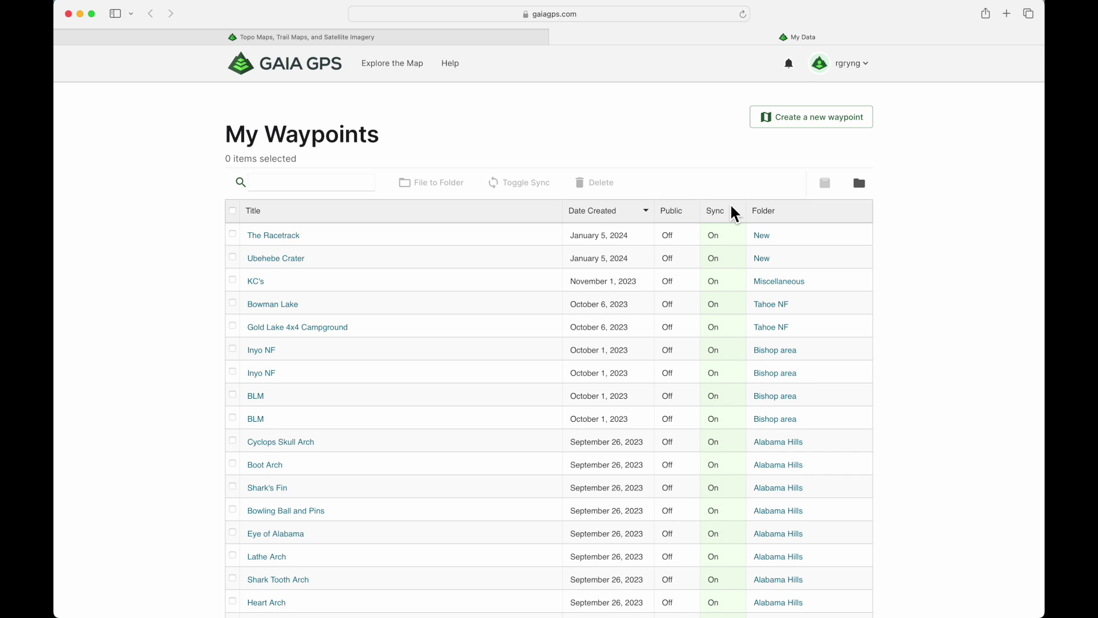
click(732, 237)
click(730, 258)
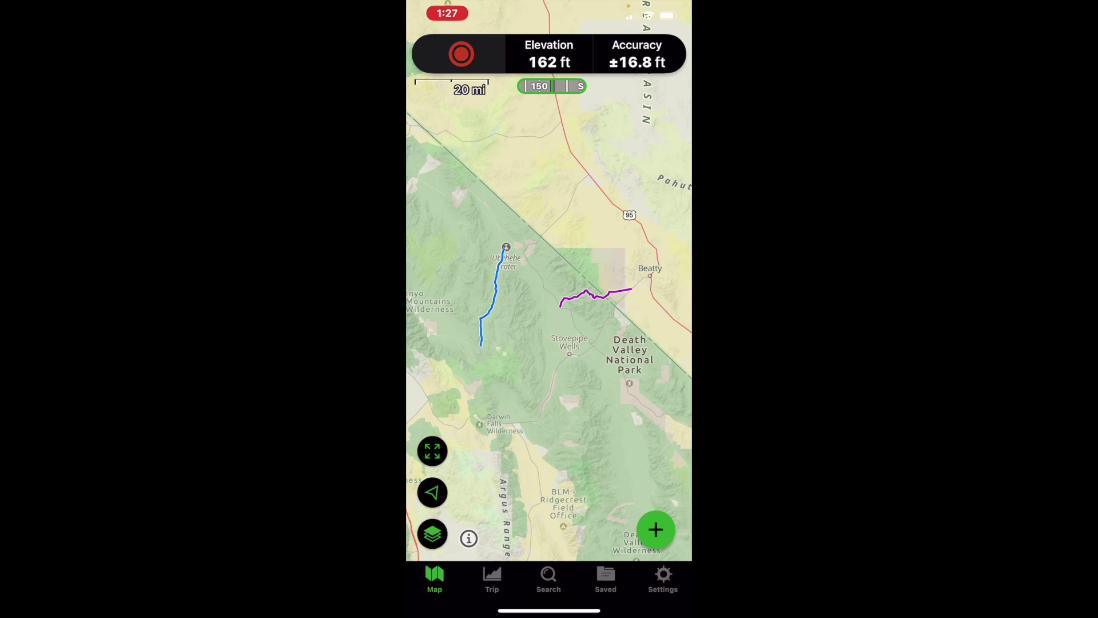
Step: Switch to the saved items in the Gaia GPS mobile app, filter them to Folders and look through the list
click(605, 577)
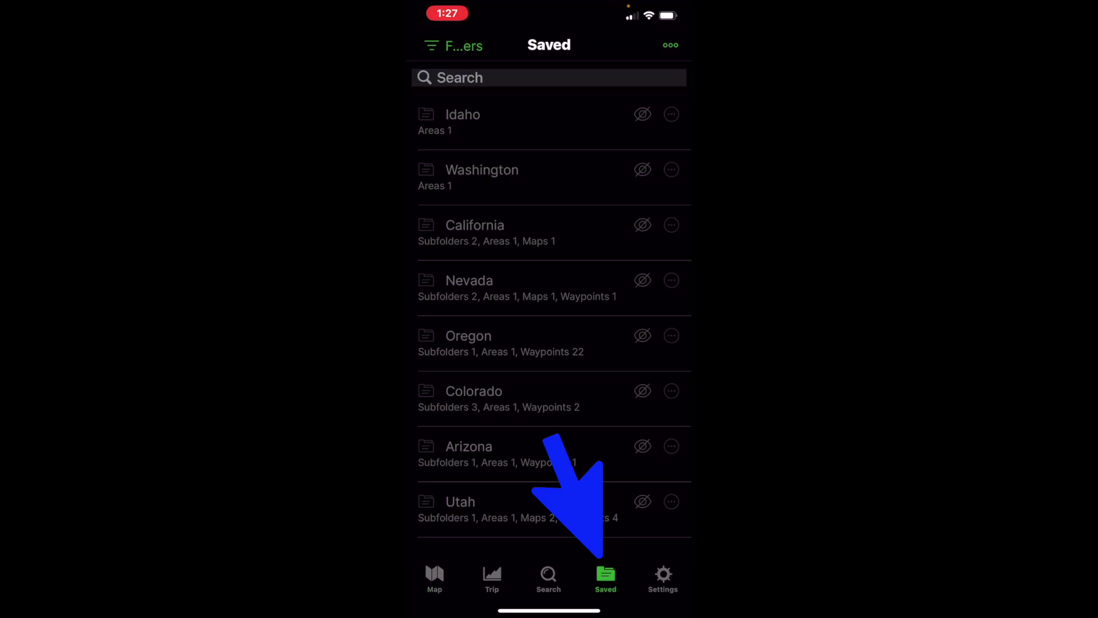
click(454, 45)
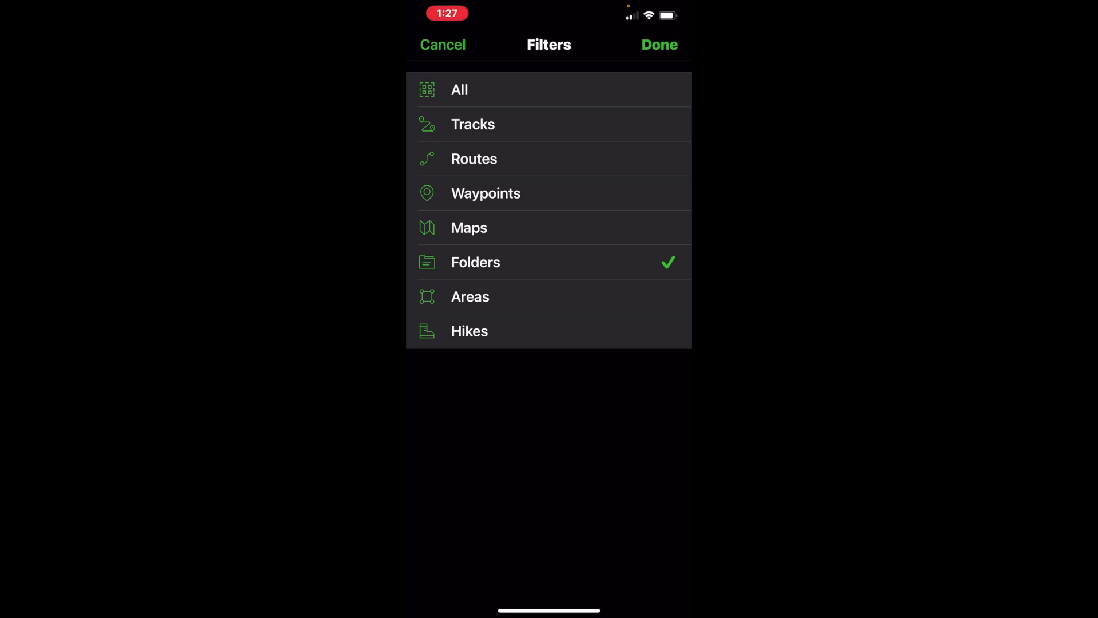
click(475, 262)
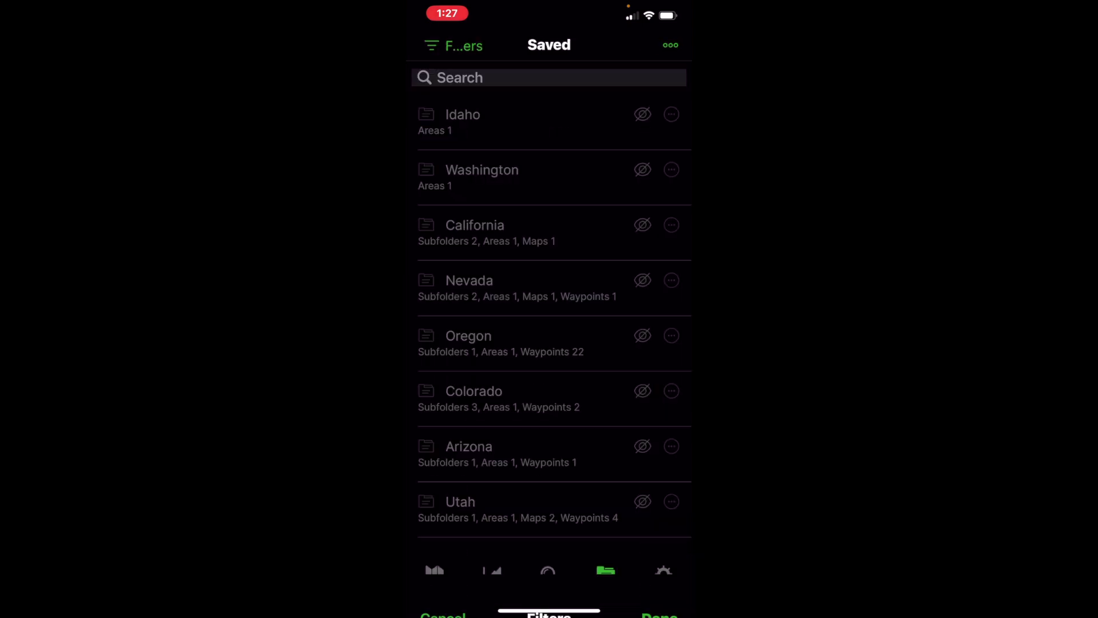
scroll(550, 297, down, 3)
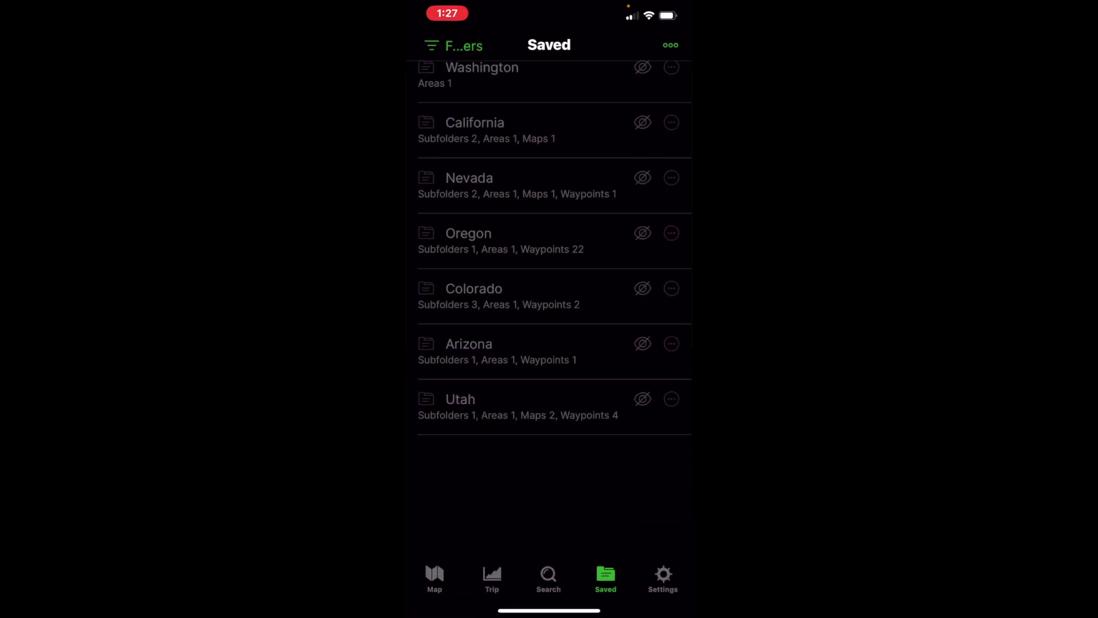
Step: Set the saved items filter to All and sort the list by Title
click(455, 46)
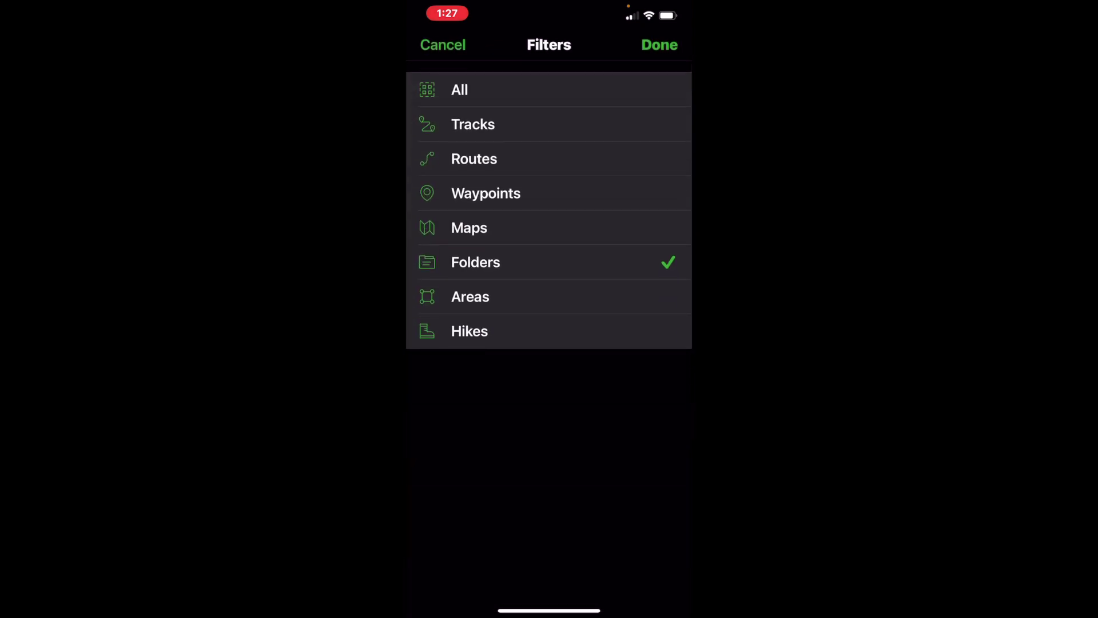
click(460, 90)
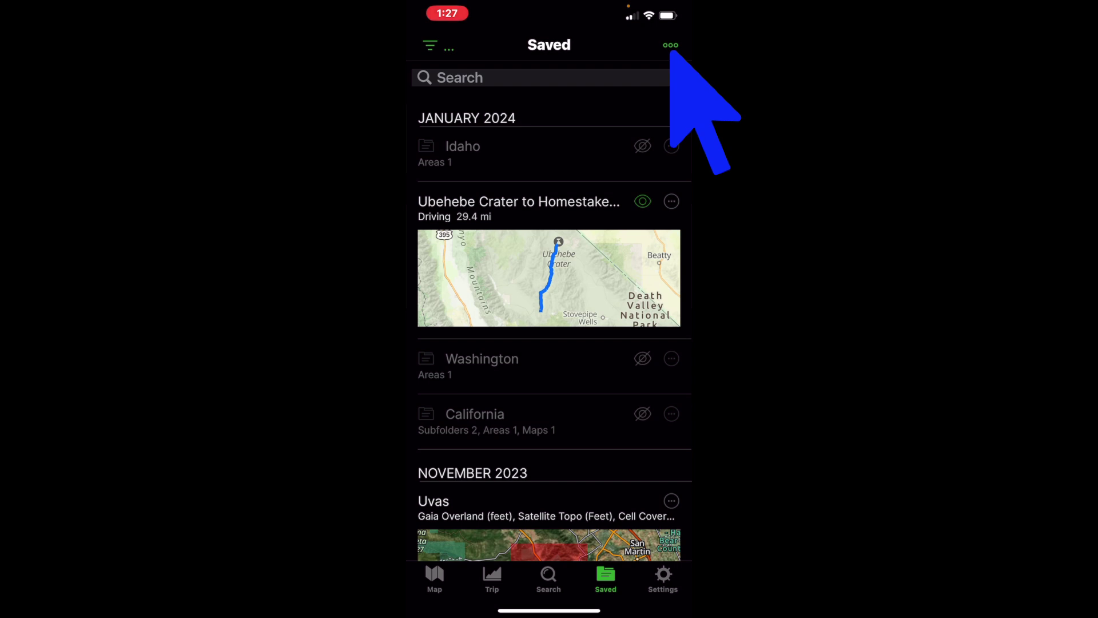
click(671, 45)
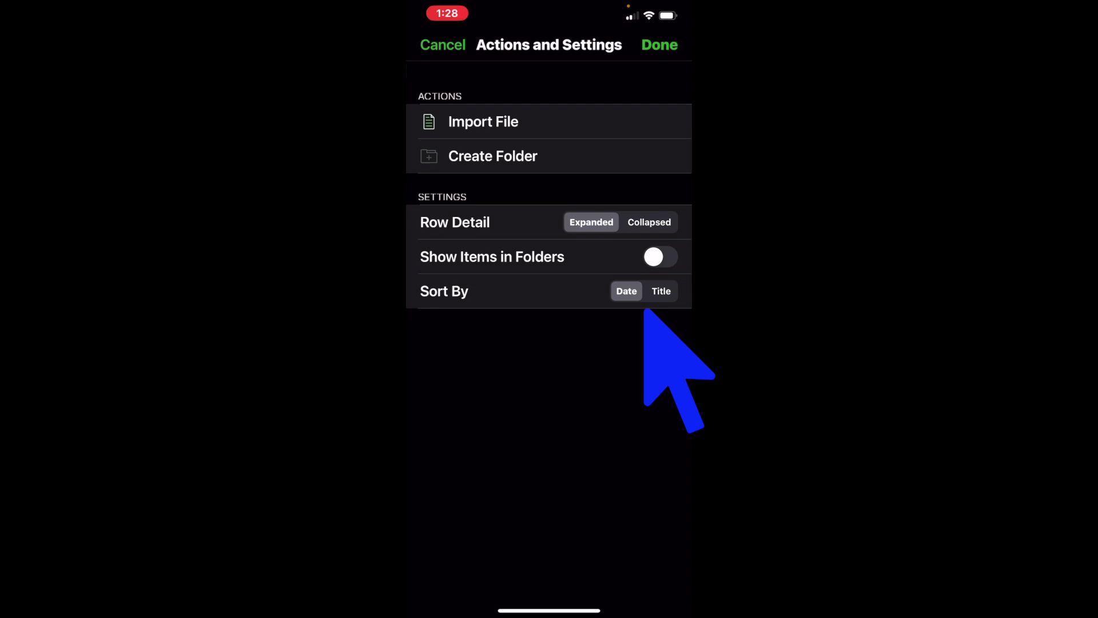
click(661, 291)
click(660, 45)
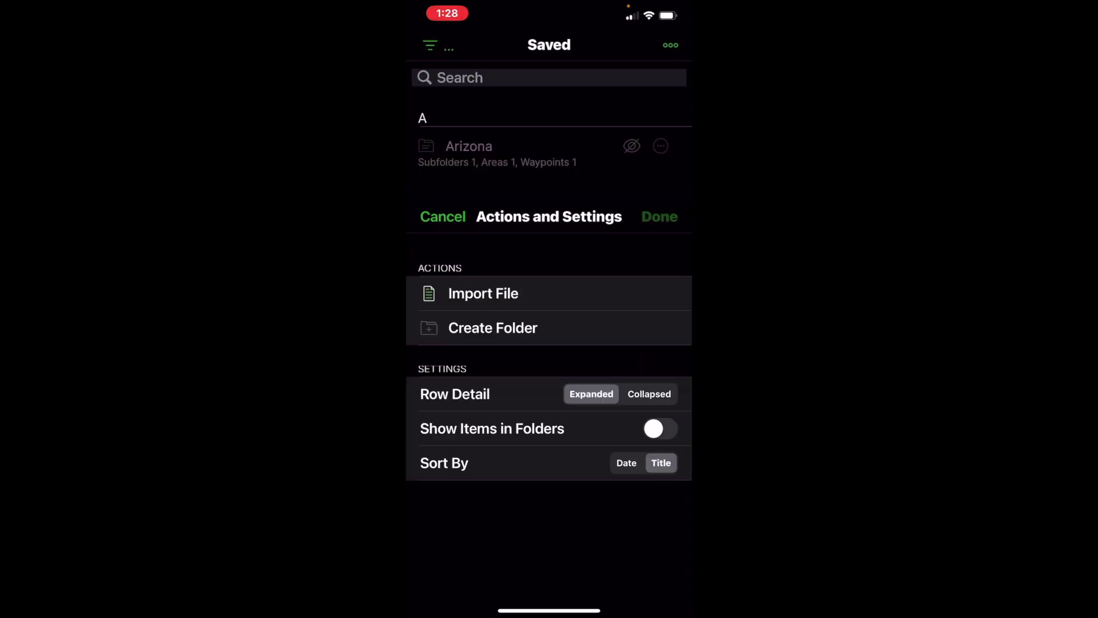
Step: Open the saved Titus Canyon route and choose California (southern) as its parent folder
scroll(550, 309, down, 15)
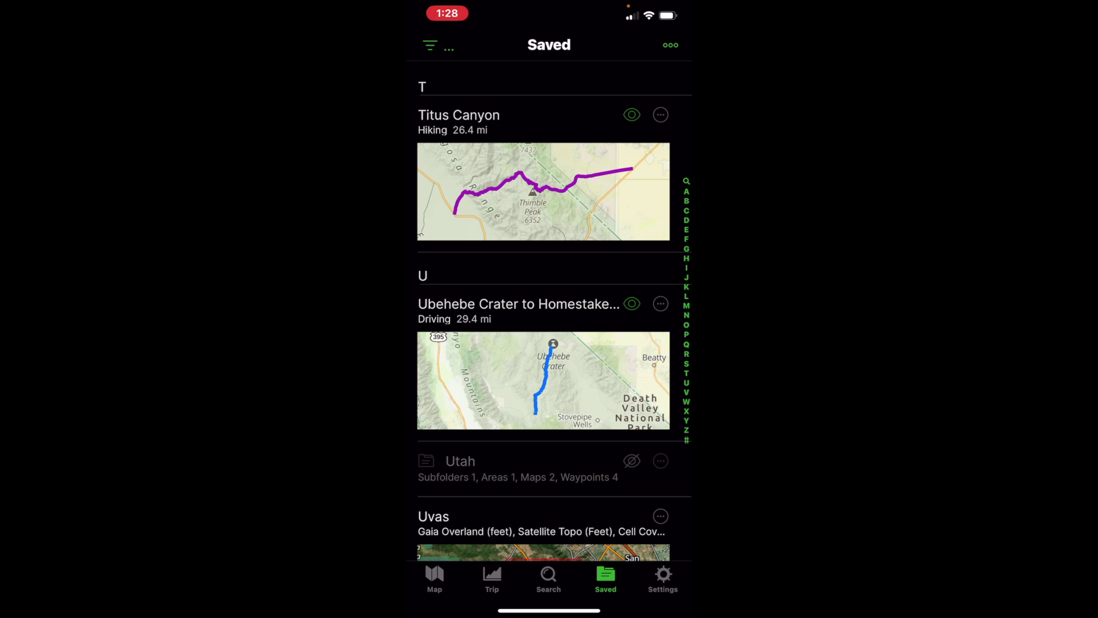
click(544, 191)
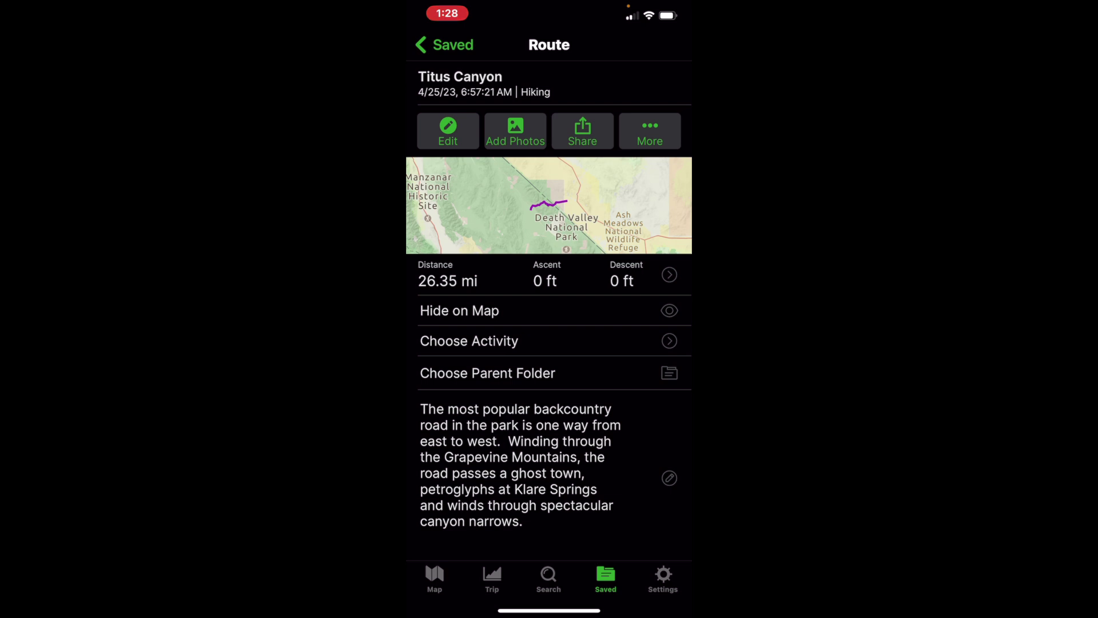
click(487, 373)
scroll(549, 344, down, 5)
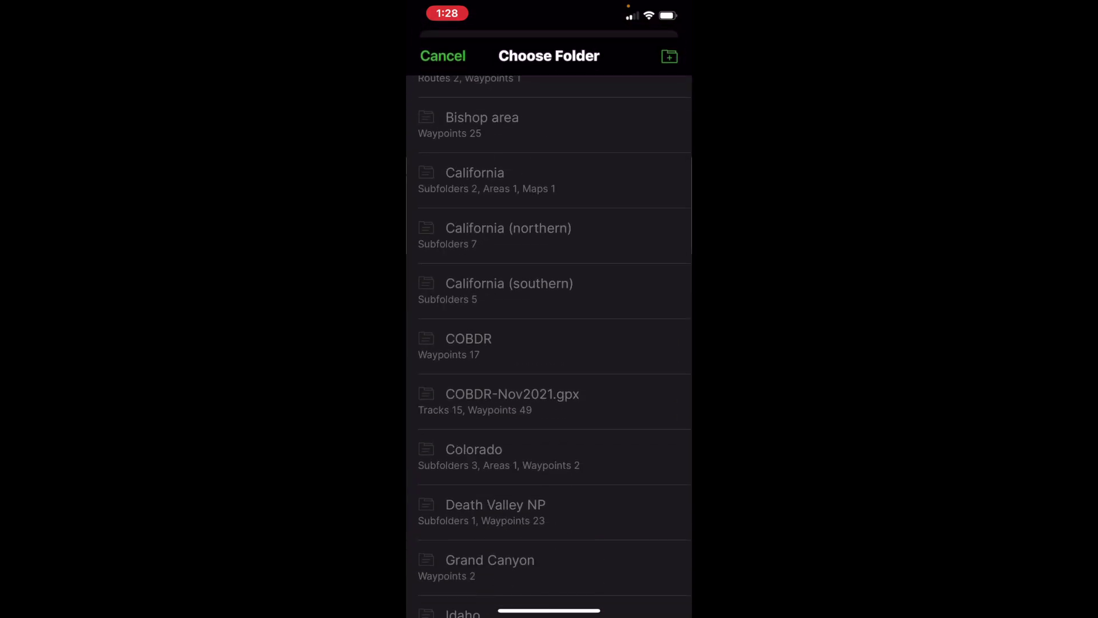
click(509, 289)
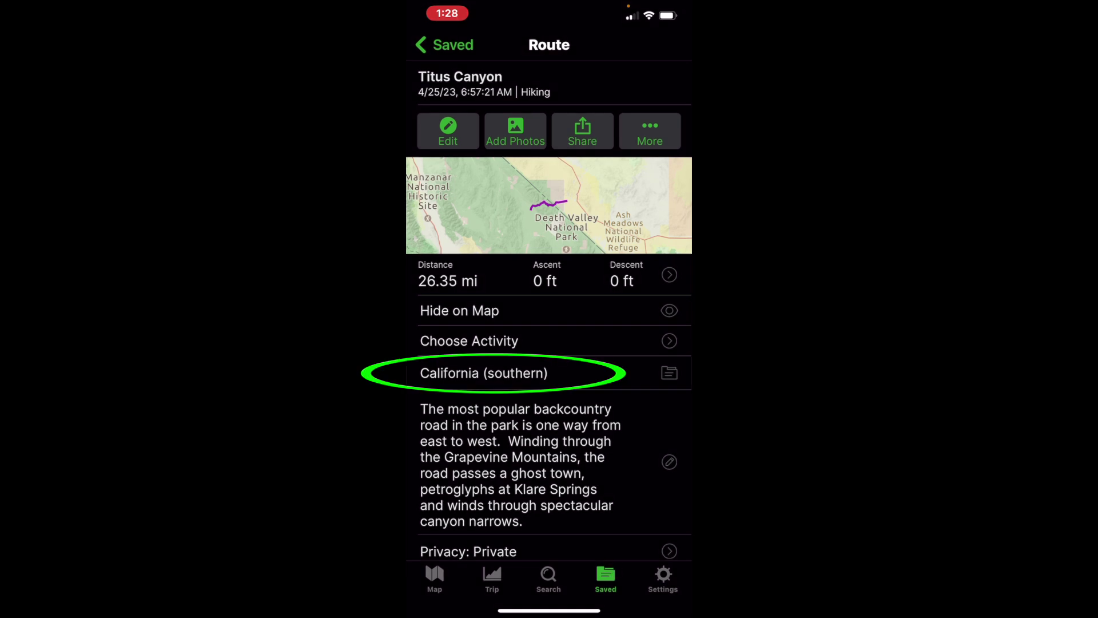
Step: Change the Titus Canyon route's folder to New and return to the saved items list
click(484, 372)
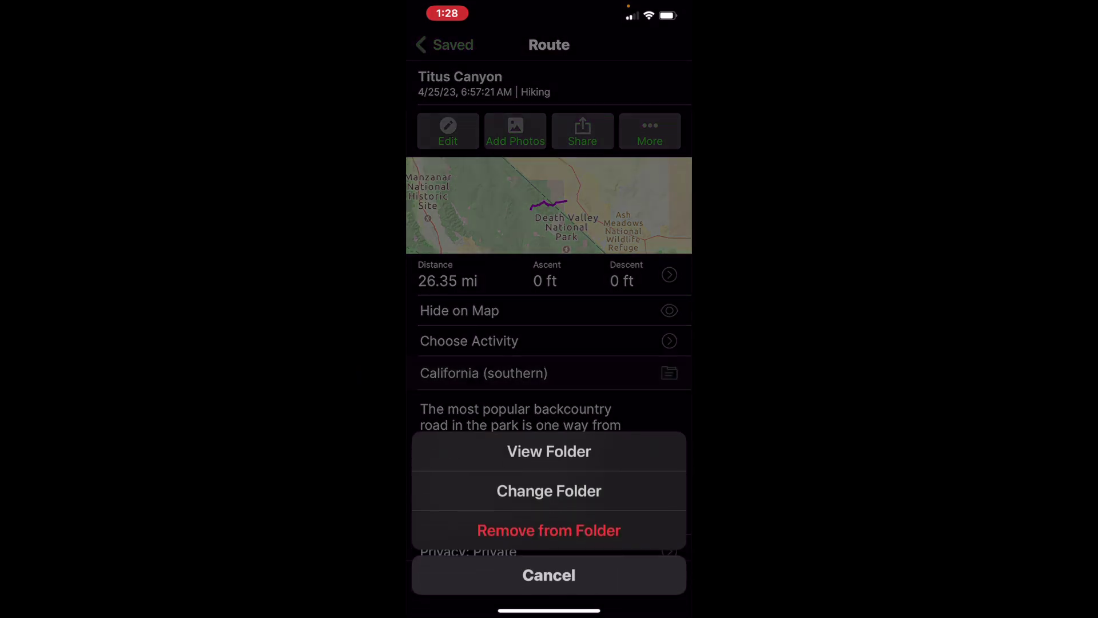
click(549, 490)
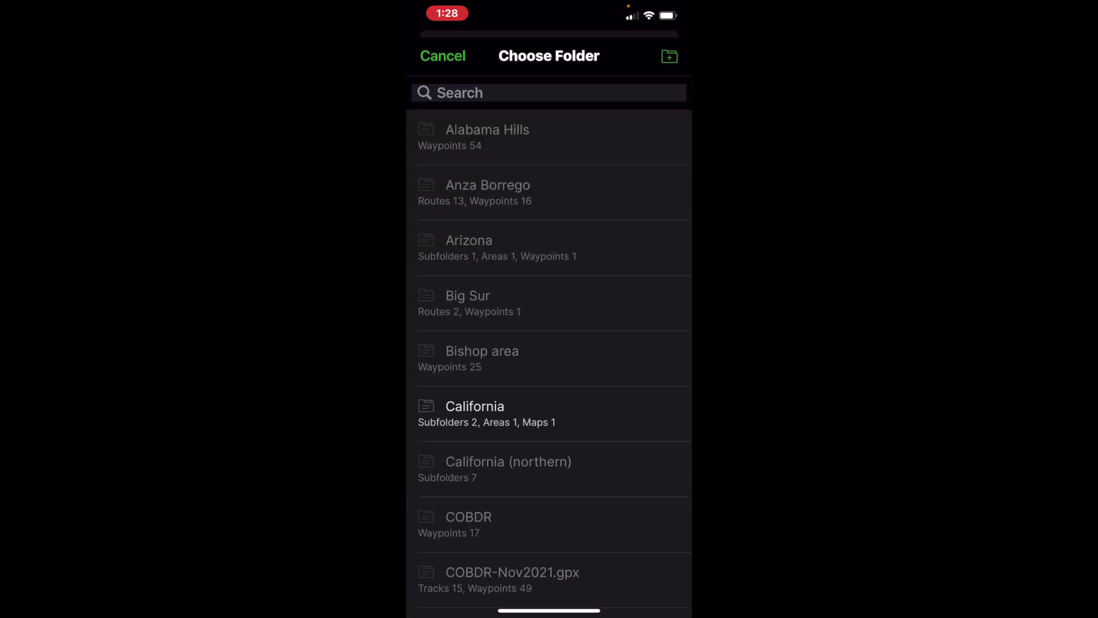
scroll(549, 343, down, 6)
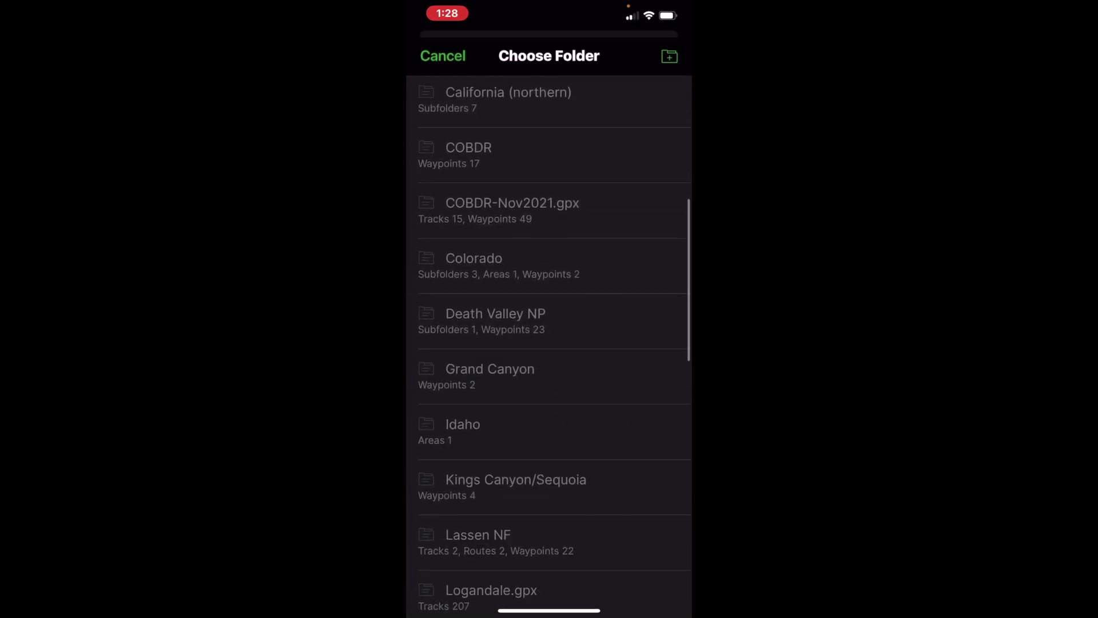
scroll(549, 343, down, 4)
scroll(549, 343, down, 5)
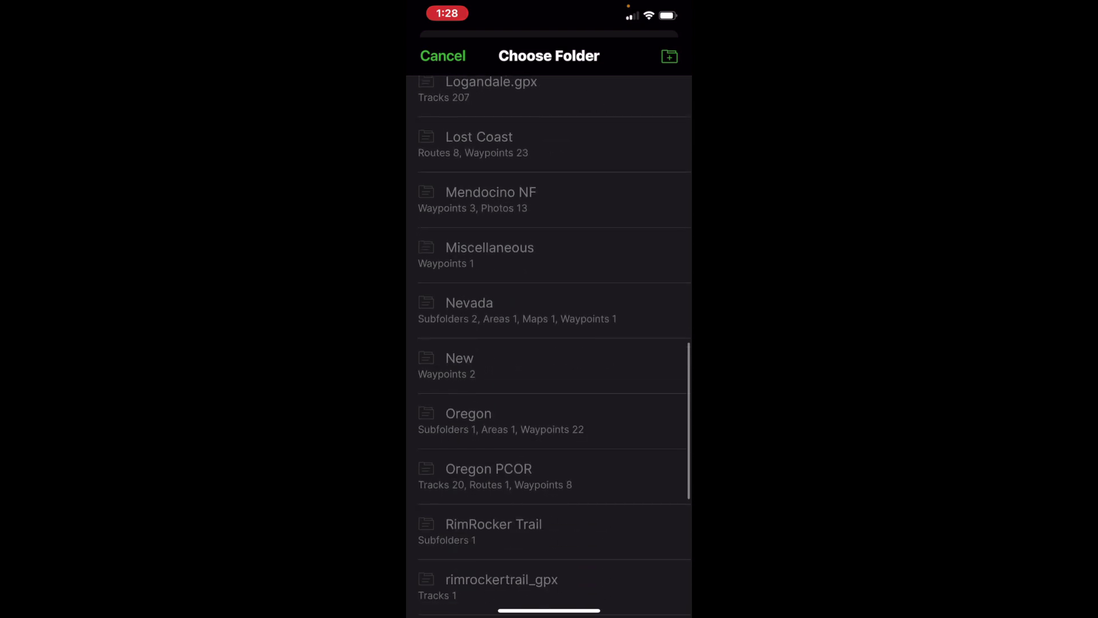
scroll(549, 343, down, 8)
scroll(549, 343, up, 15)
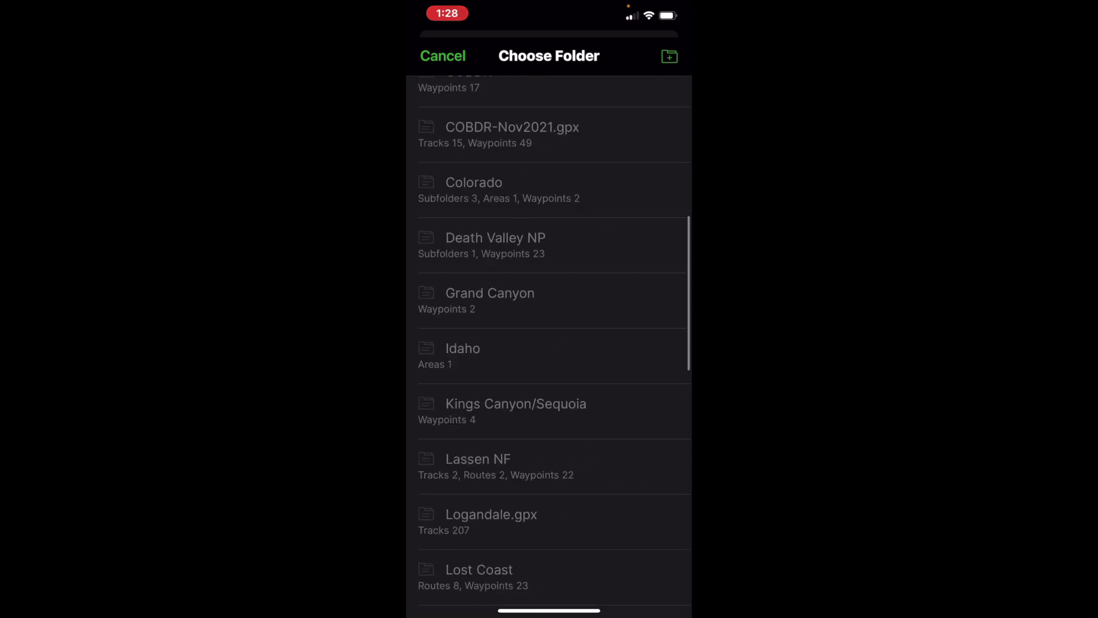
scroll(549, 344, down, 3)
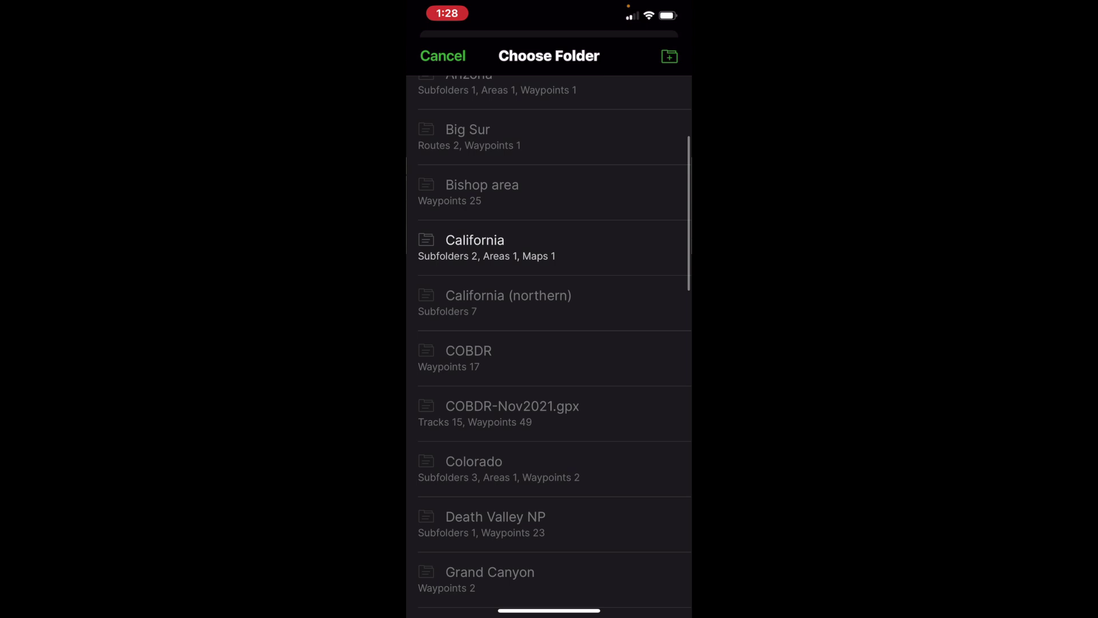
scroll(550, 343, down, 6)
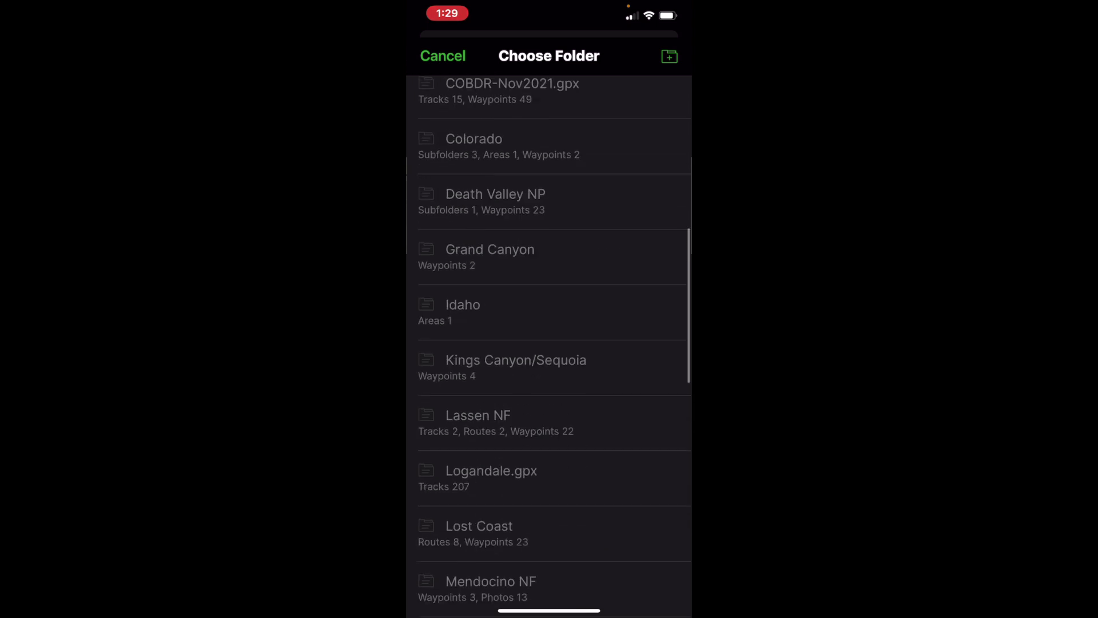
scroll(549, 344, down, 7)
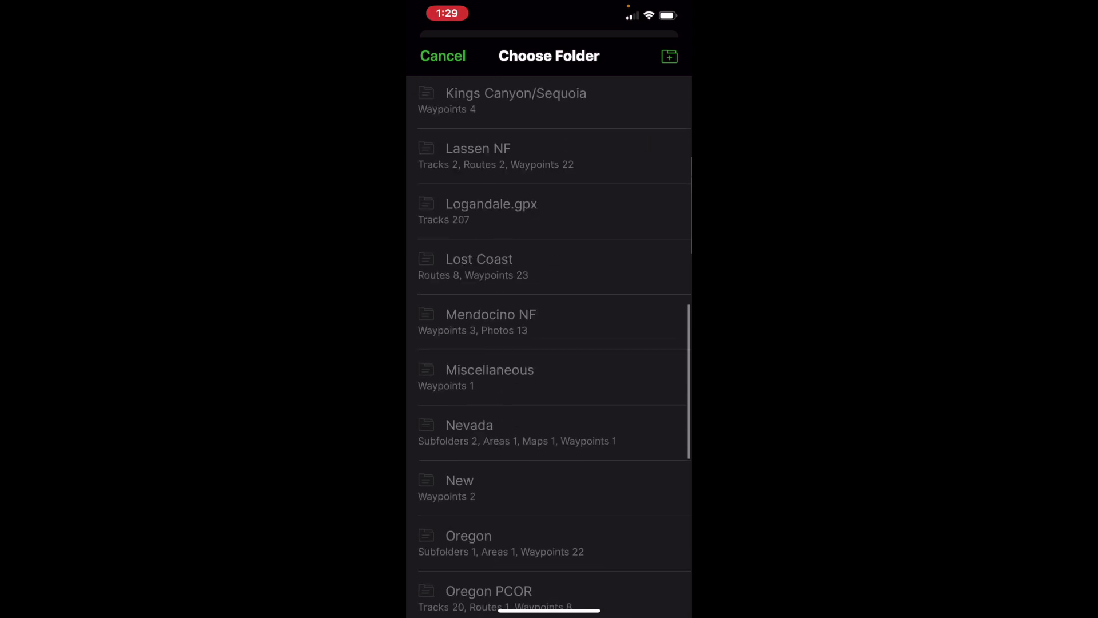
click(460, 381)
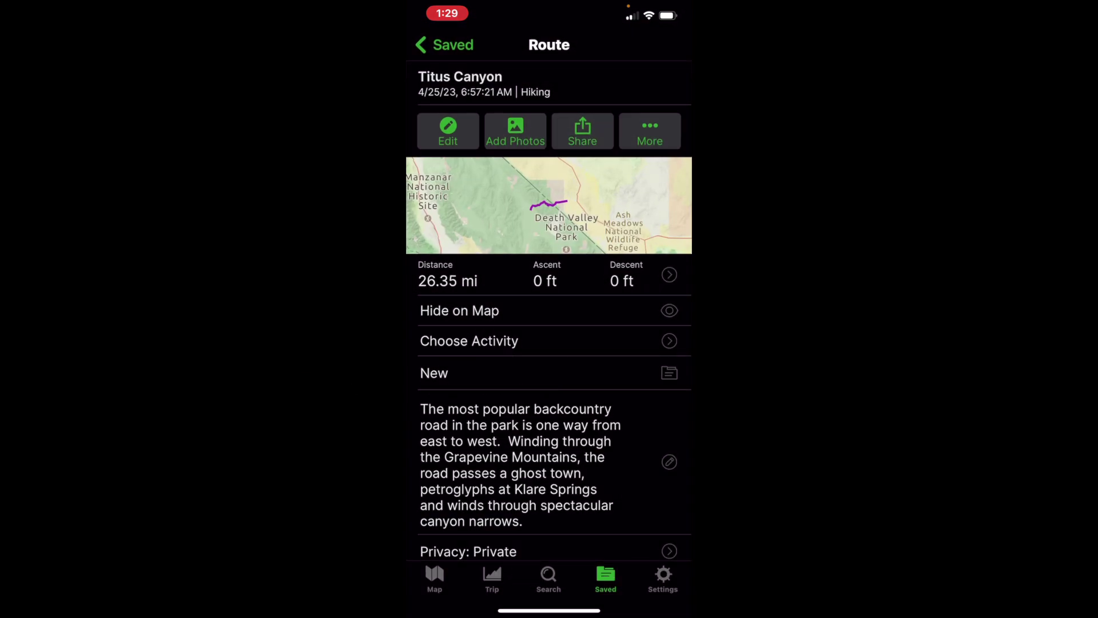
click(445, 44)
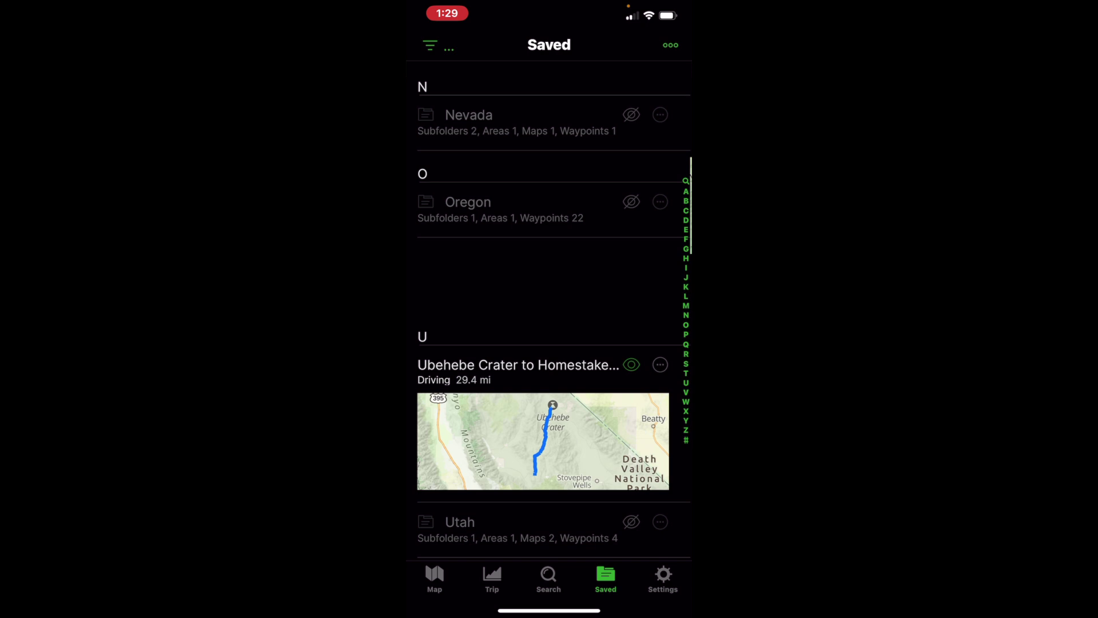
Step: Look through the parent folder choices for the Ubehebe Crater to Homestake route and return to the saved items list
scroll(549, 309, down, 3)
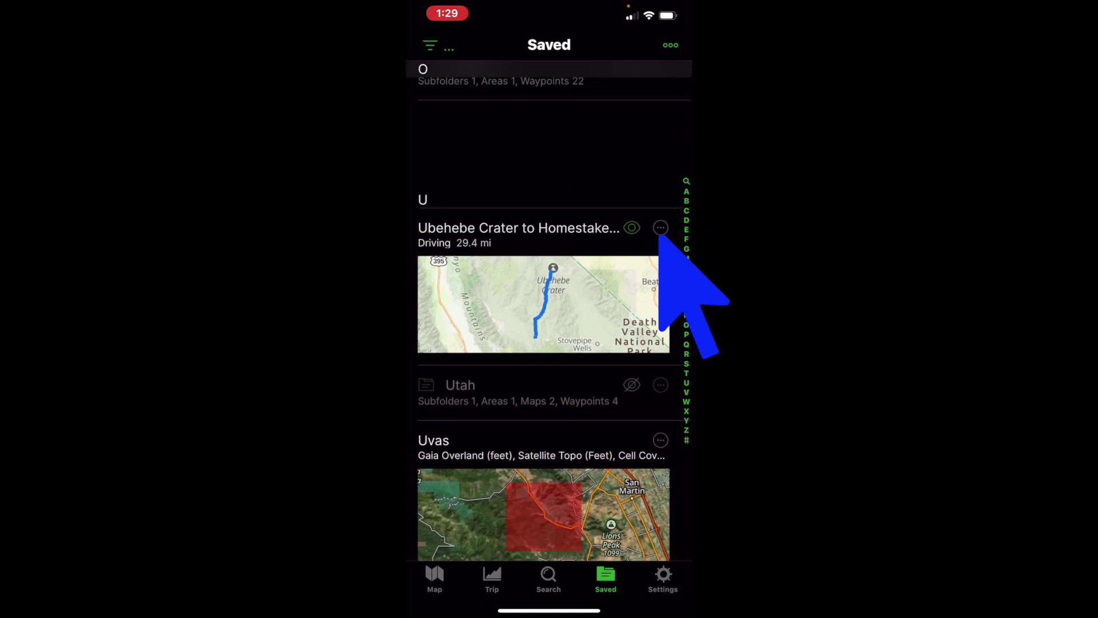
click(660, 227)
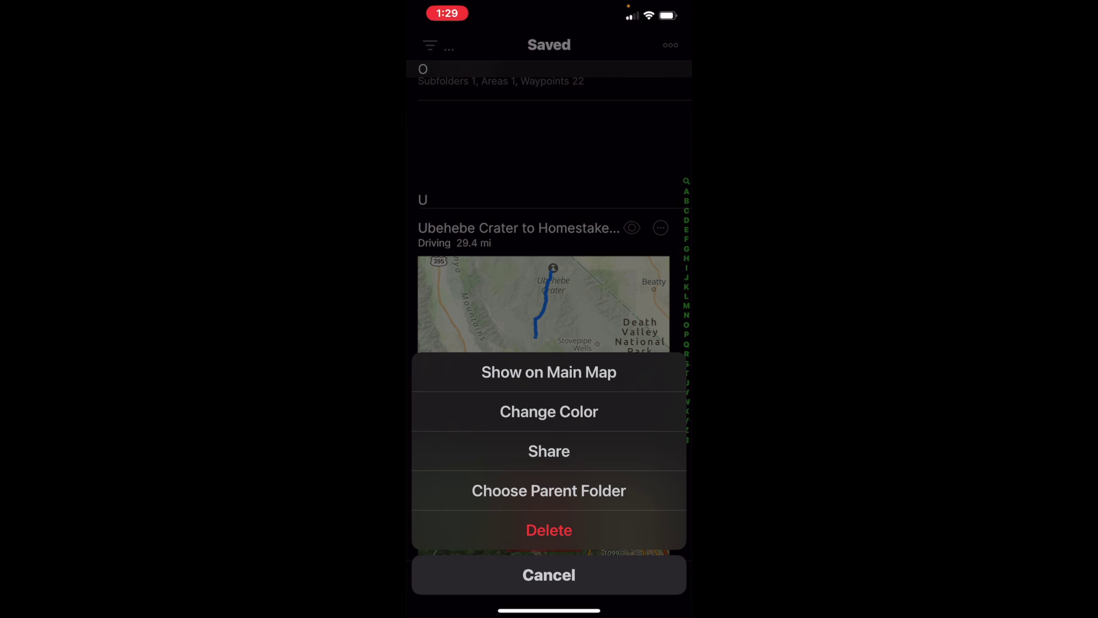
click(549, 490)
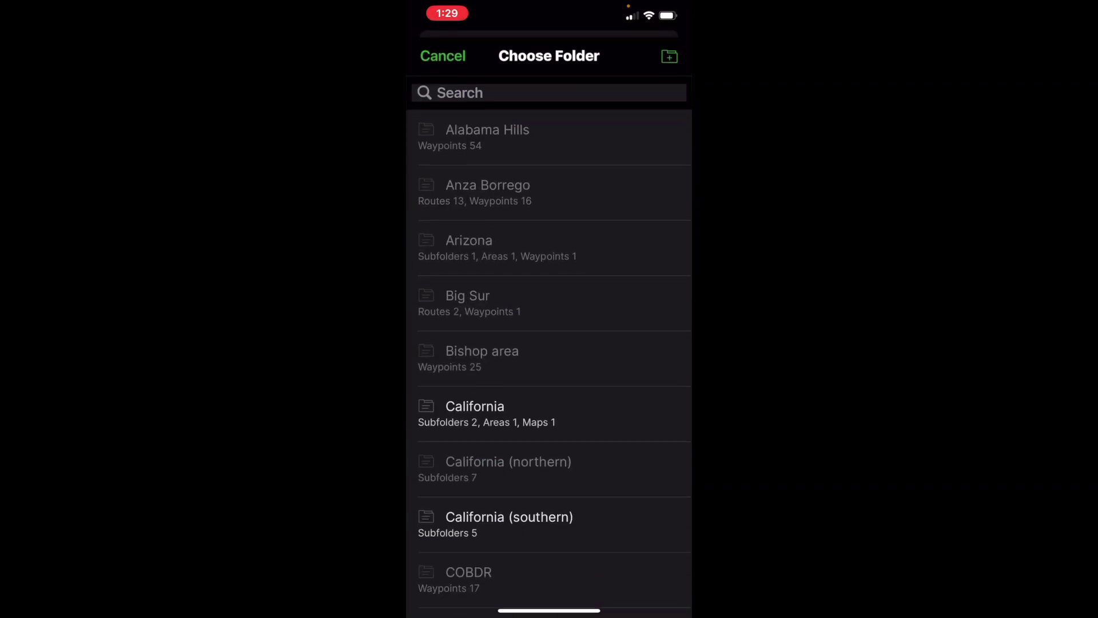
scroll(549, 344, down, 10)
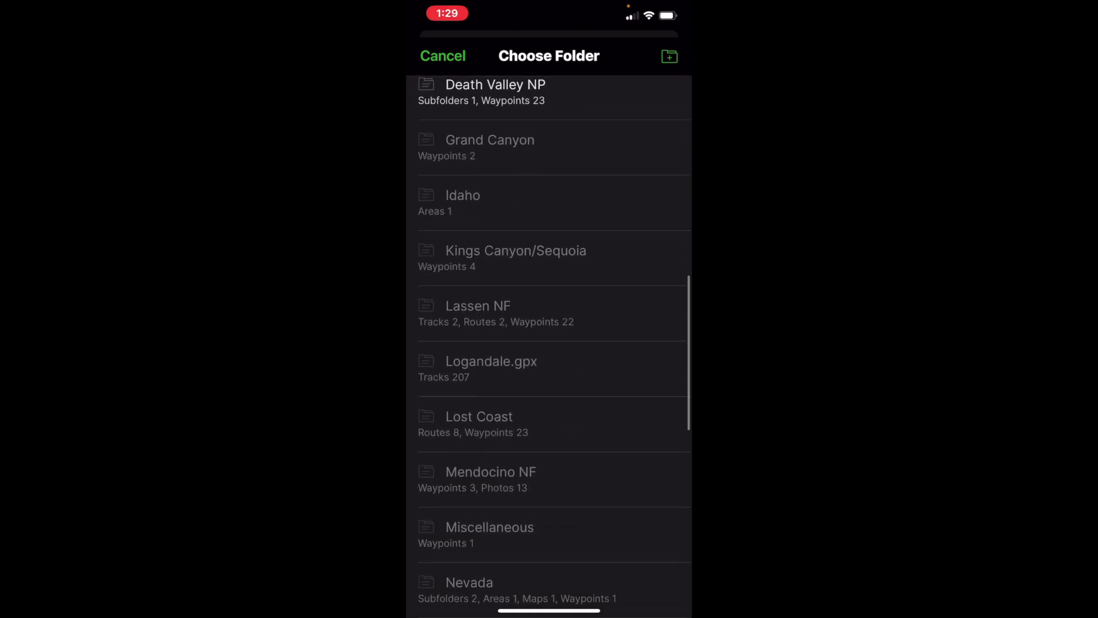
scroll(549, 343, down, 6)
drag(549, 55, 549, 572)
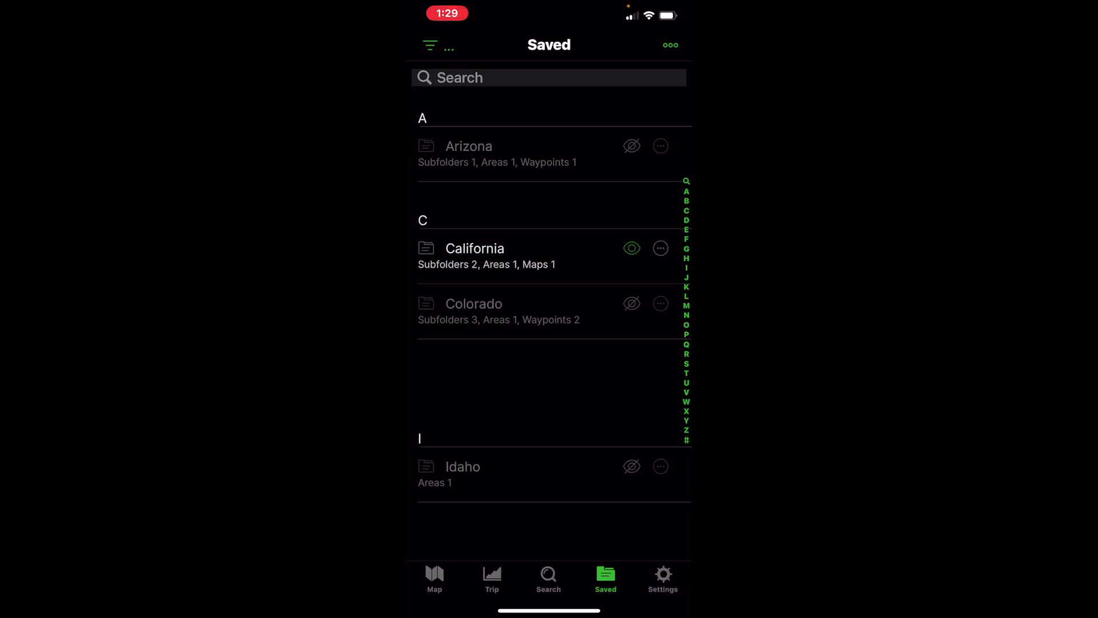
Step: Create a new folder named "example" in the saved items
click(671, 45)
drag(549, 172, 549, 458)
text(exa)
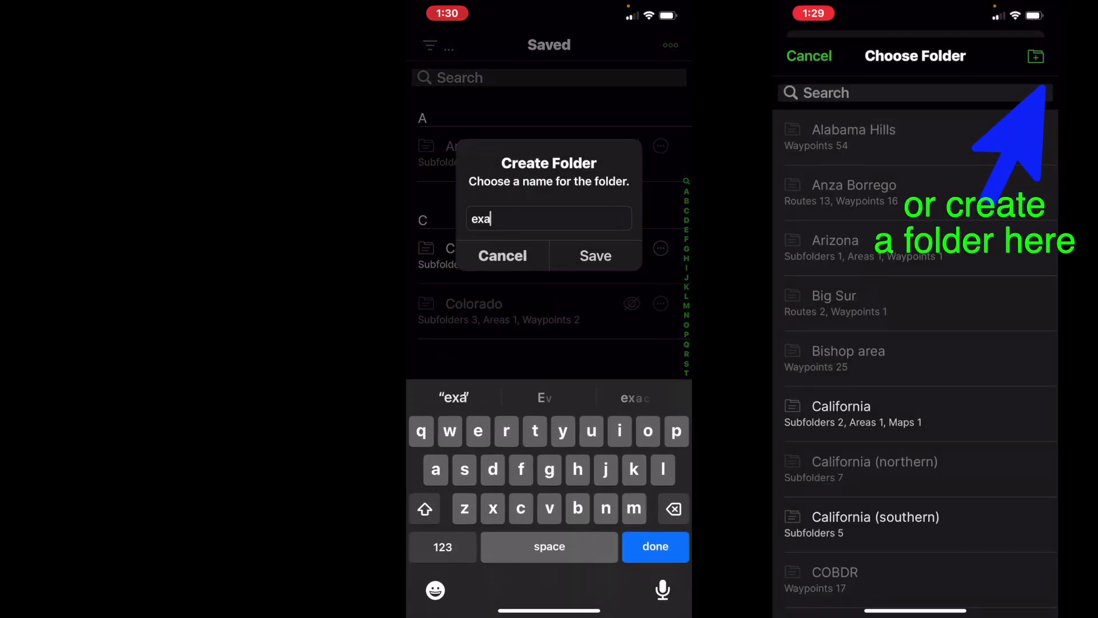
text(mple)
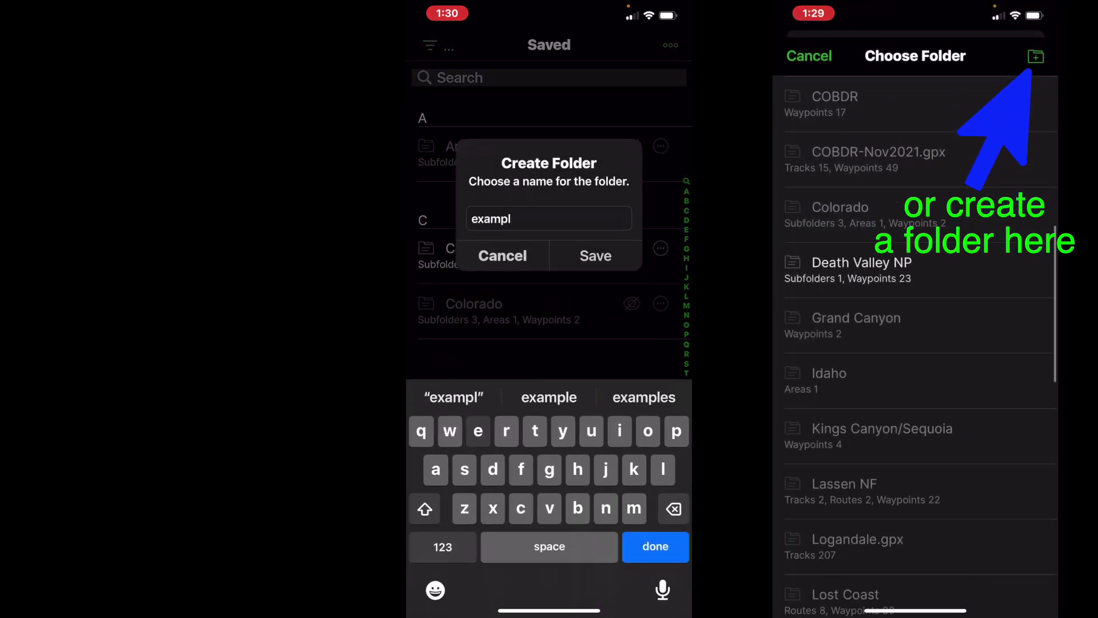
click(595, 255)
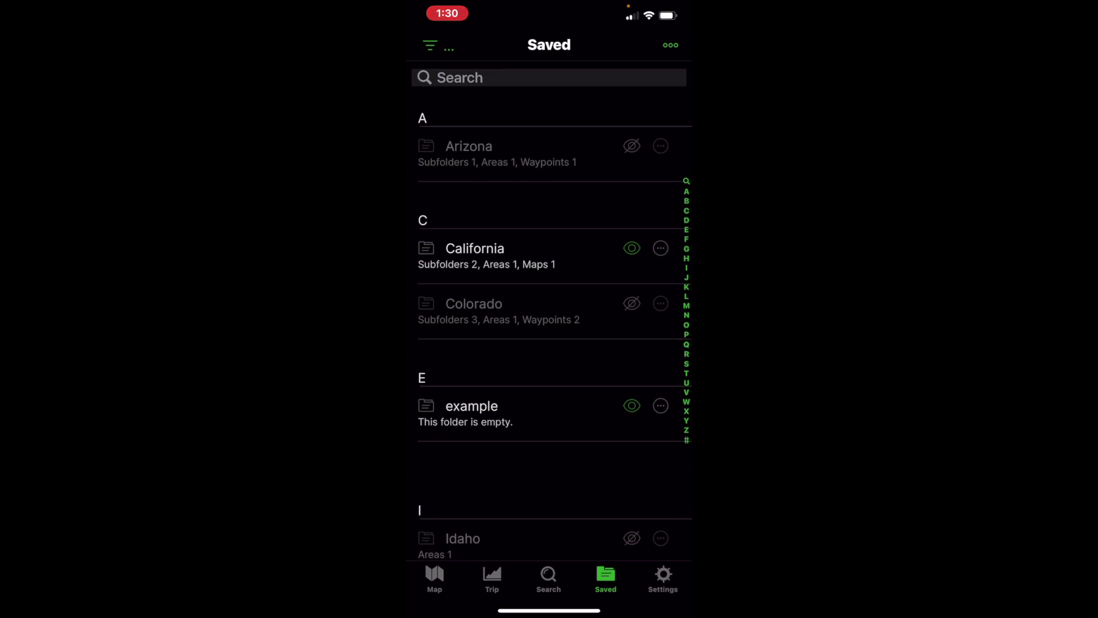
Step: Delete the "example" folder from the saved items
click(472, 406)
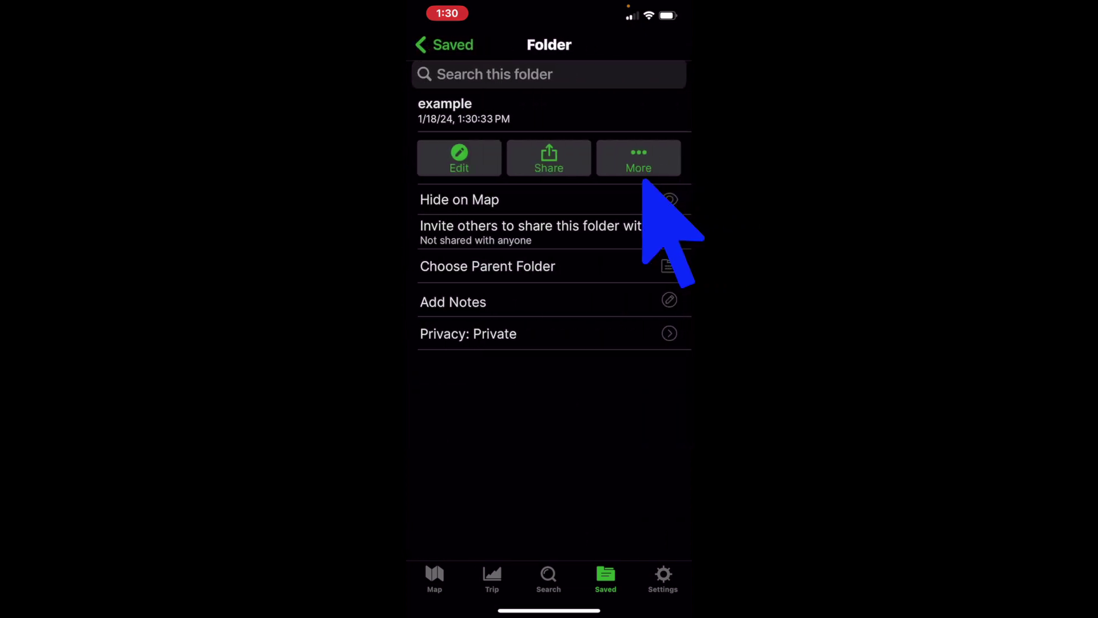
click(639, 160)
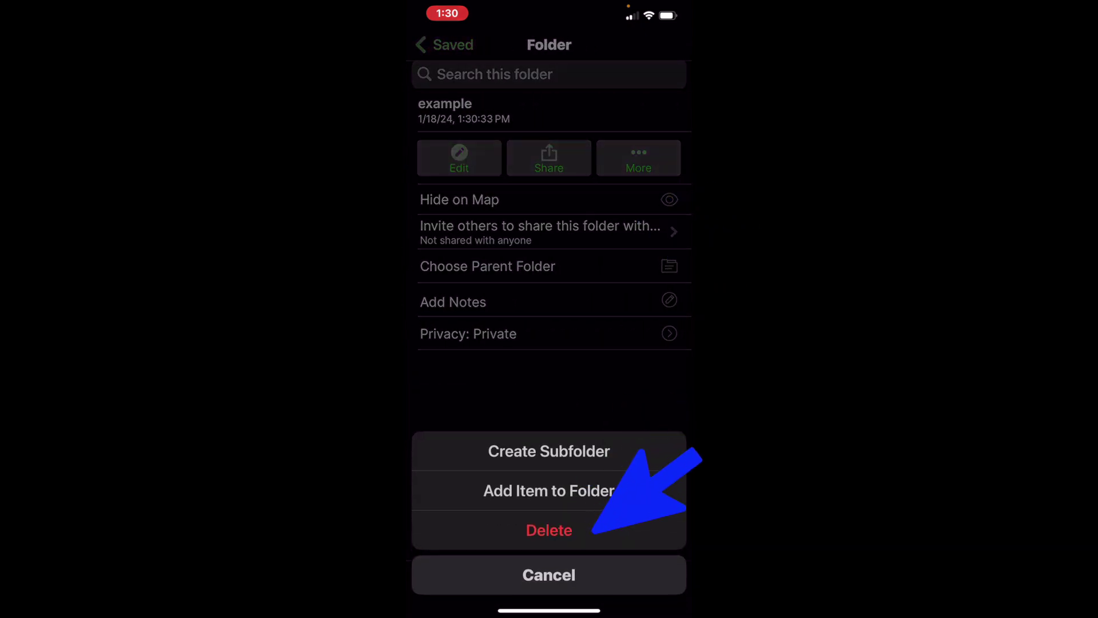
click(549, 530)
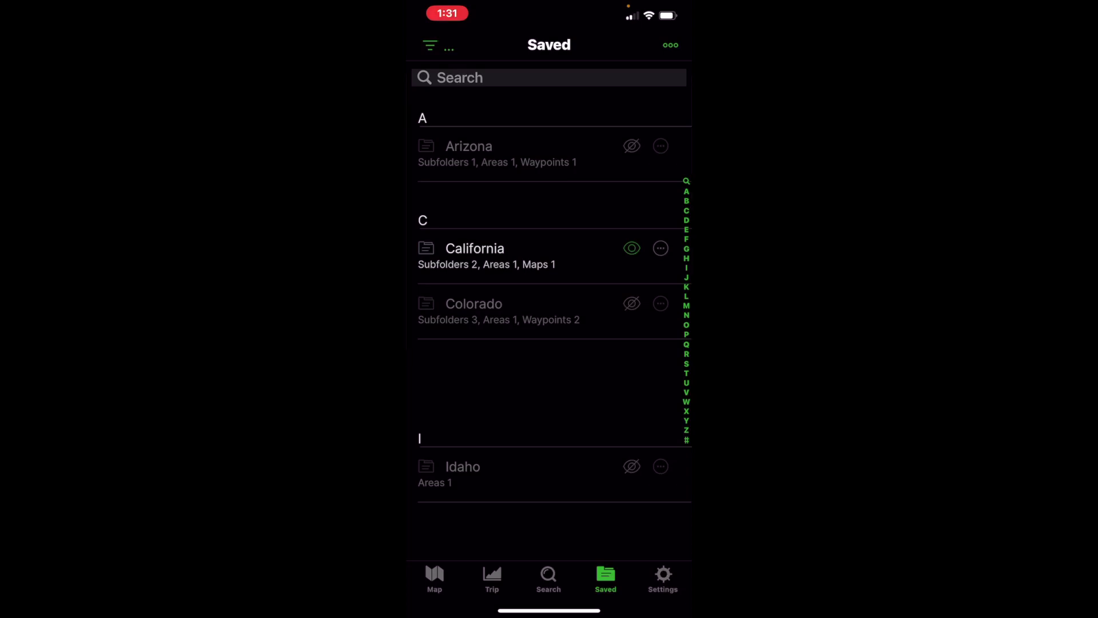
Step: Filter the saved items to Maps and look through the downloaded state maps
click(430, 45)
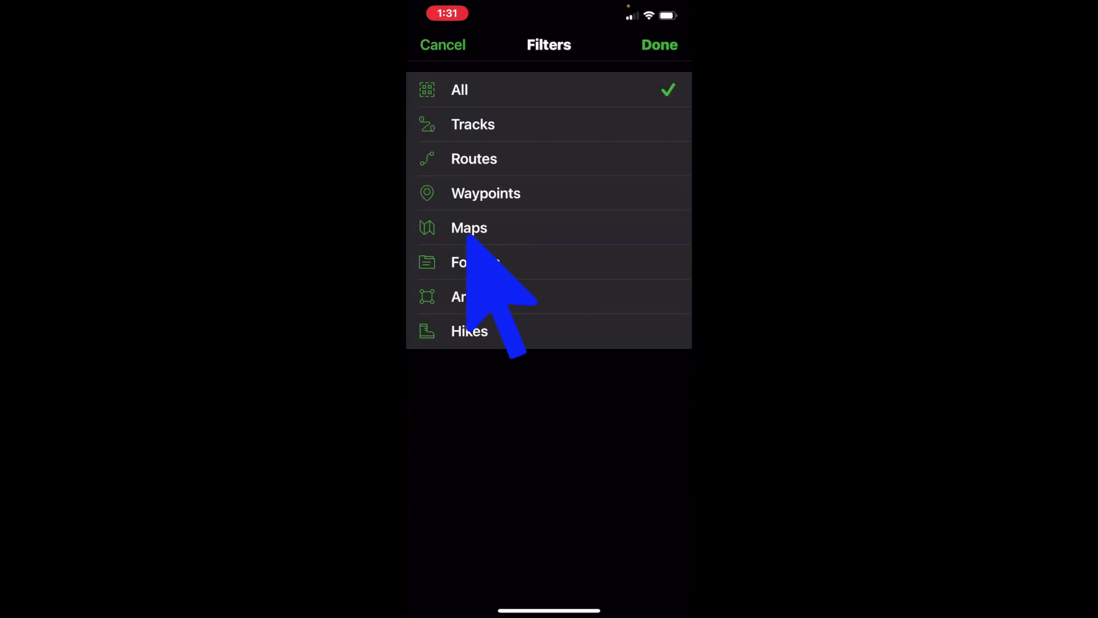
click(469, 227)
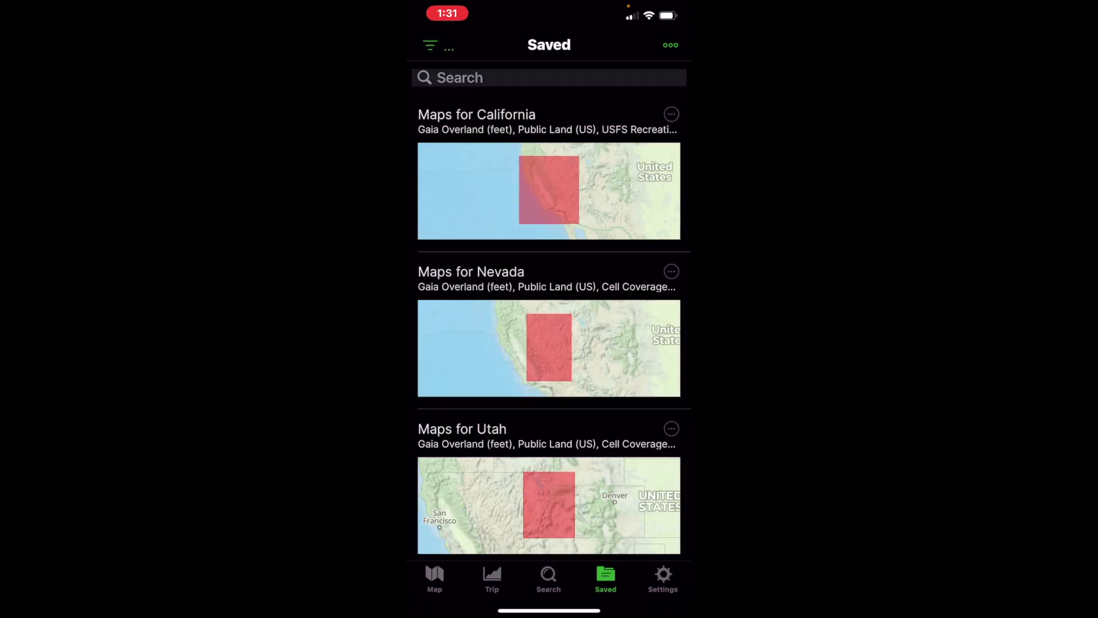
scroll(550, 309, down, 3)
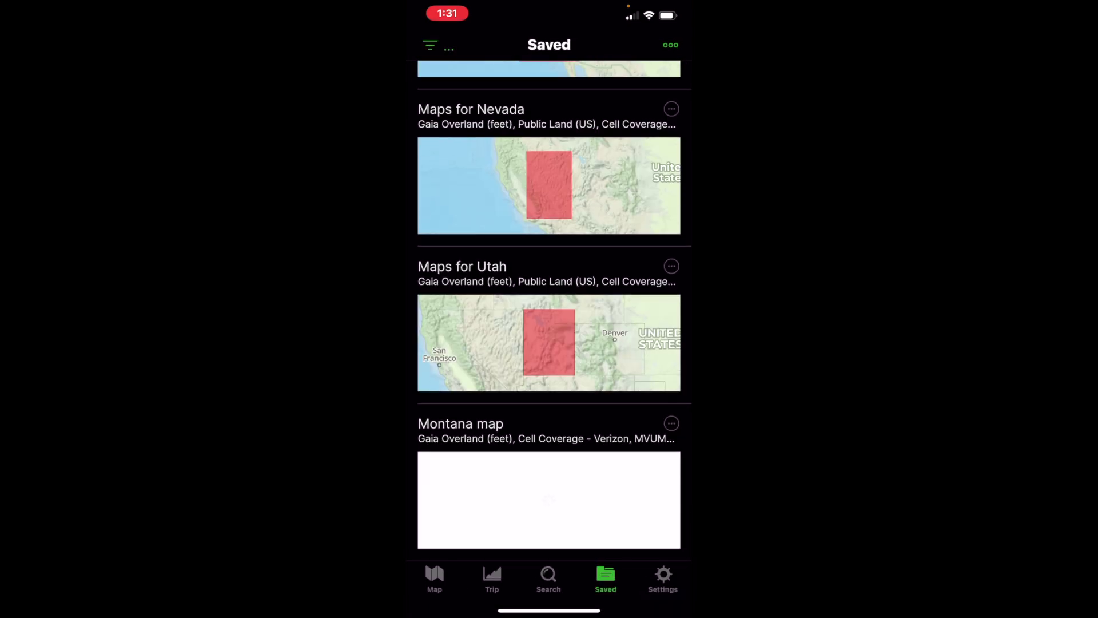
scroll(549, 309, down, 3)
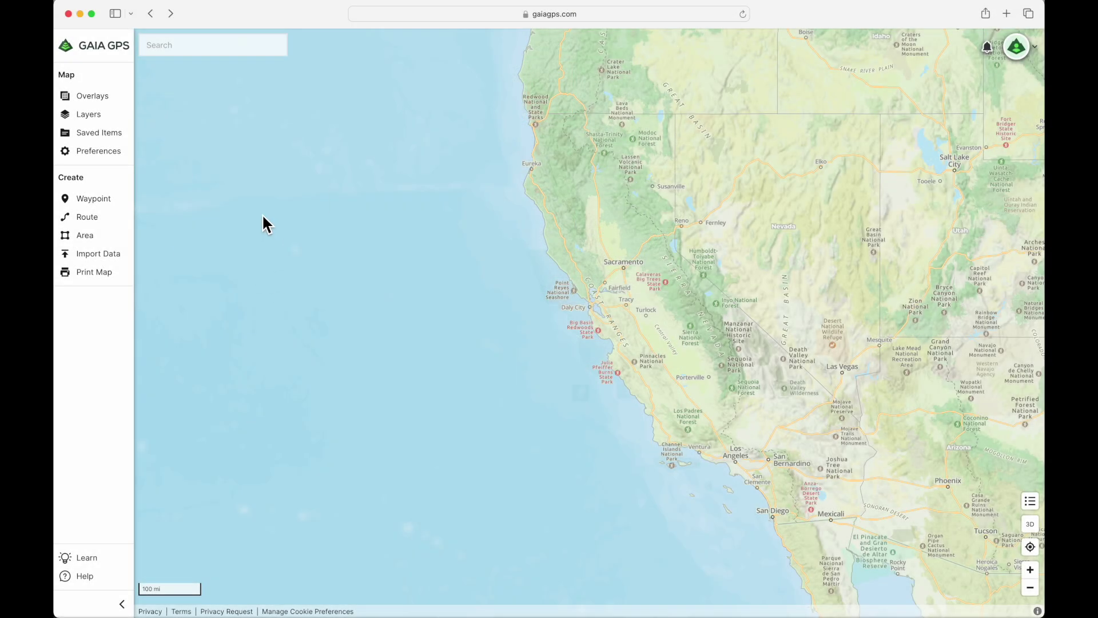
Step: On the Gaia GPS website, check which item types Saved Items can be filtered by, then close the saved items list
click(108, 135)
click(317, 84)
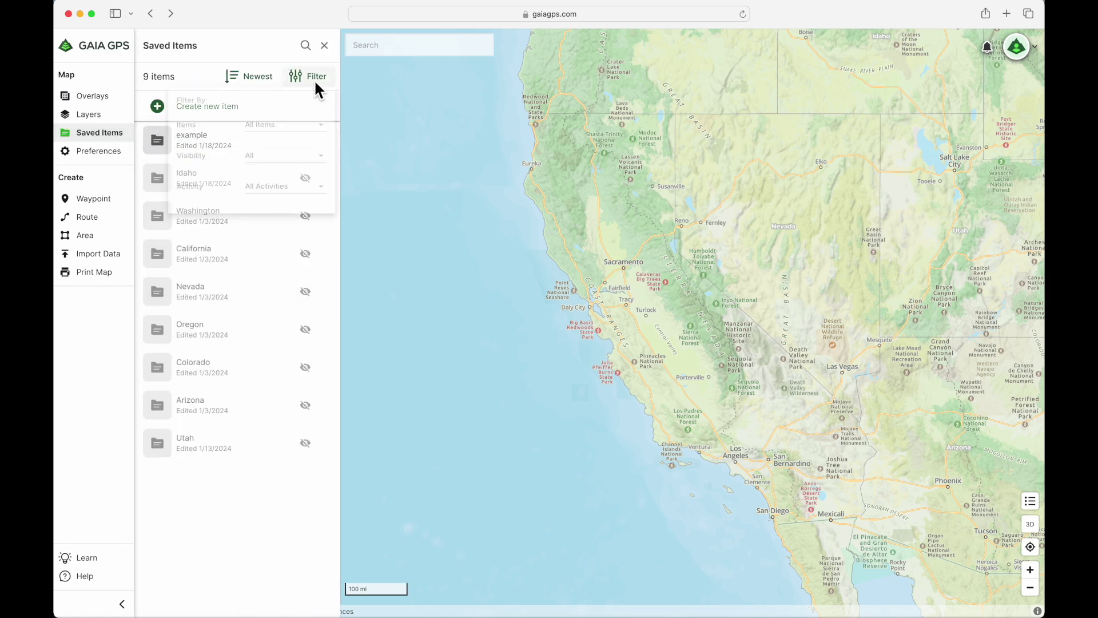
click(326, 132)
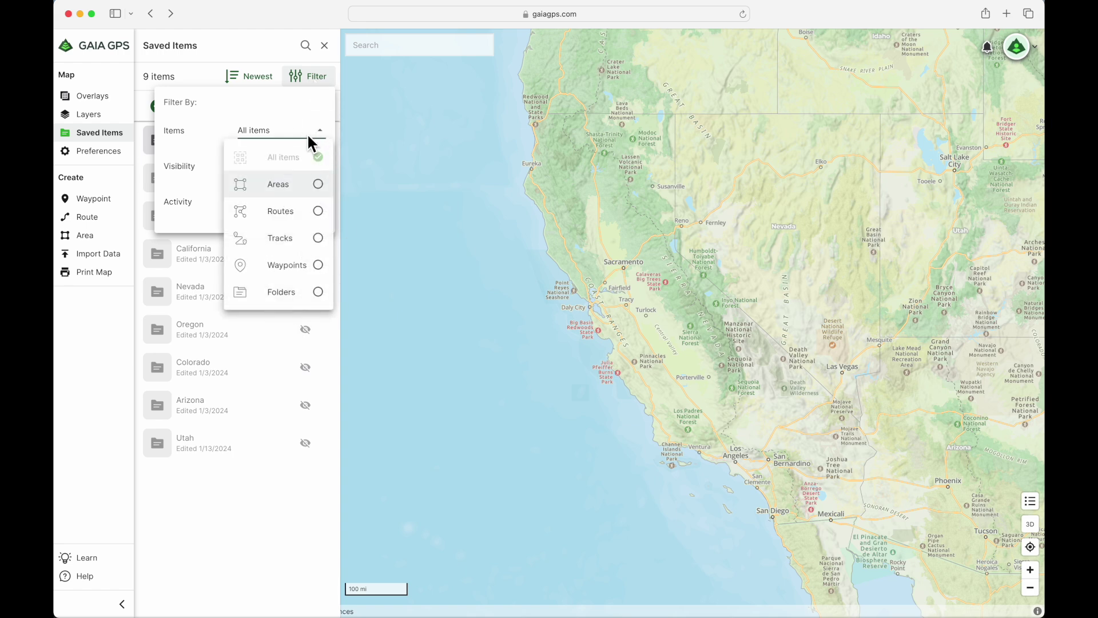
click(331, 79)
click(326, 46)
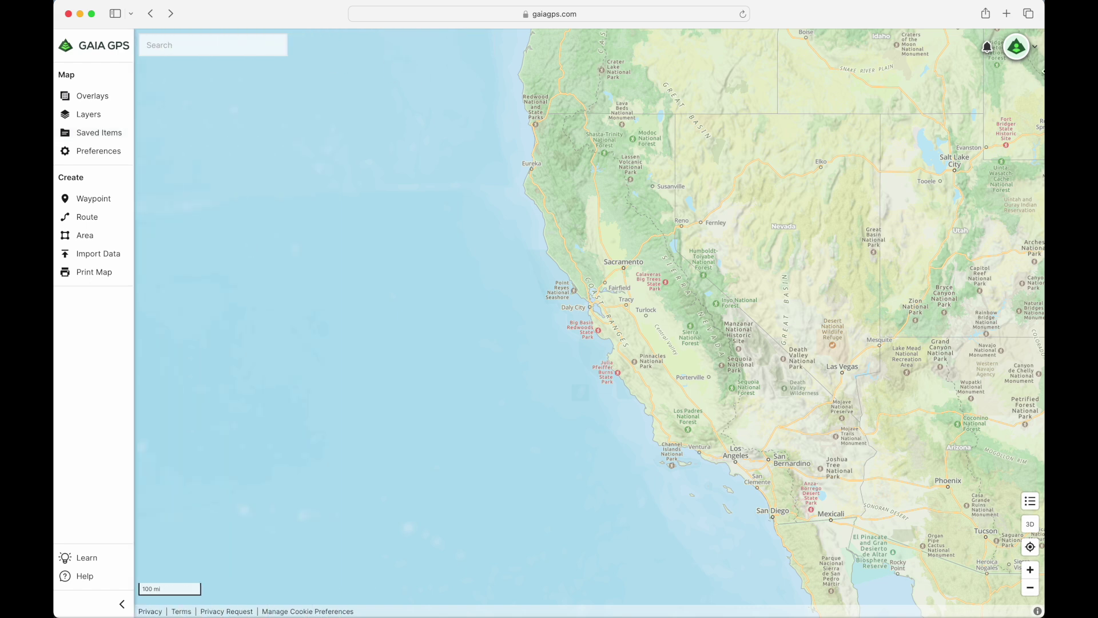
Step: Open the Maps page of the account on the website
click(1024, 53)
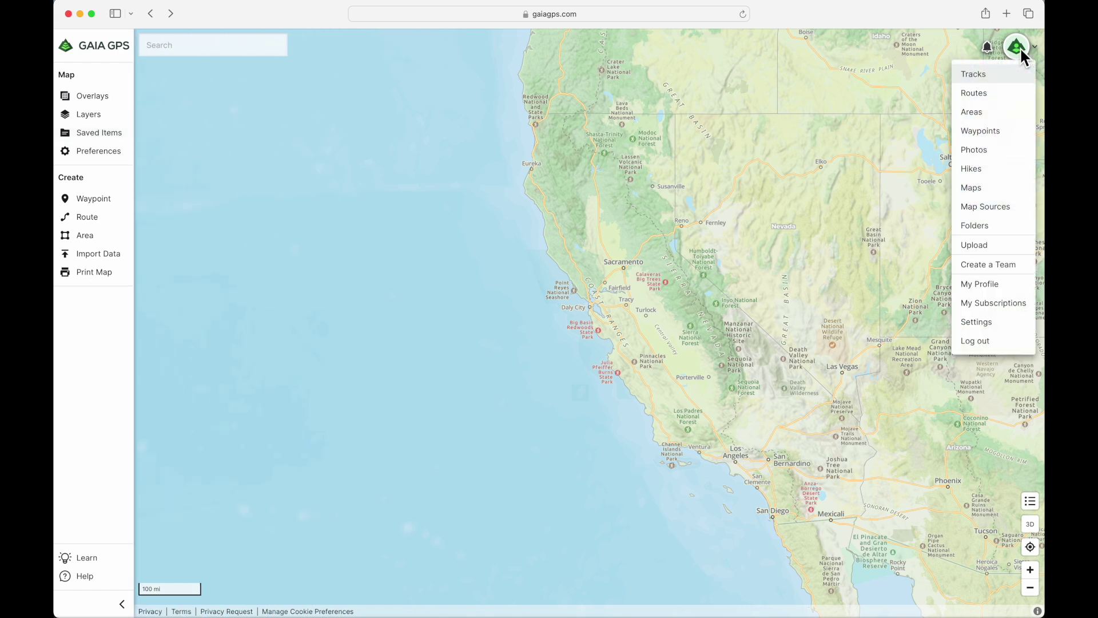
click(991, 187)
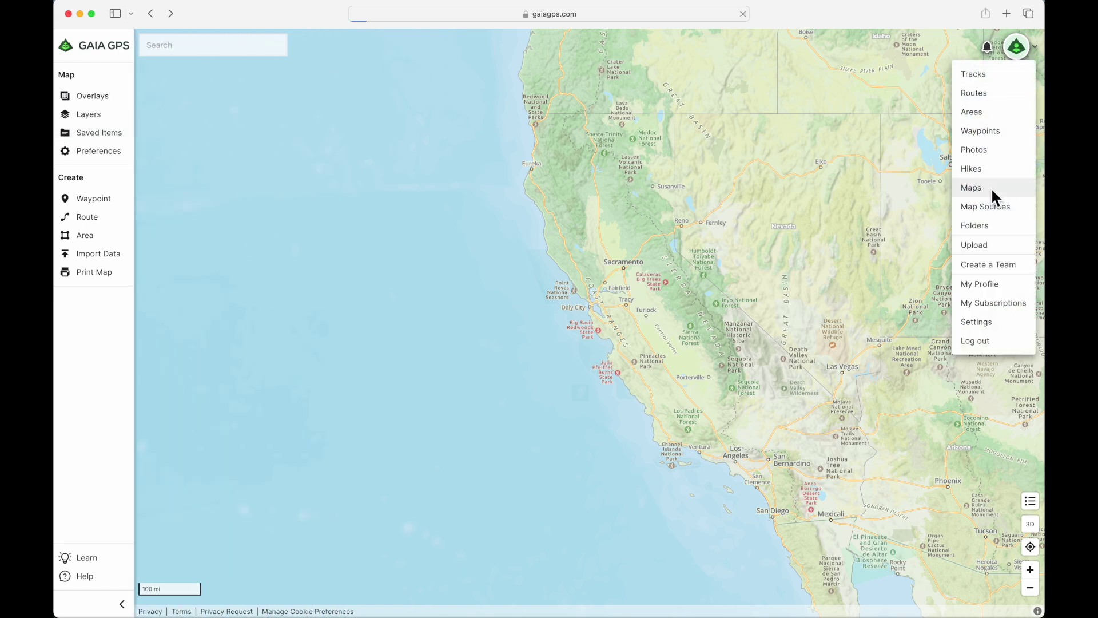